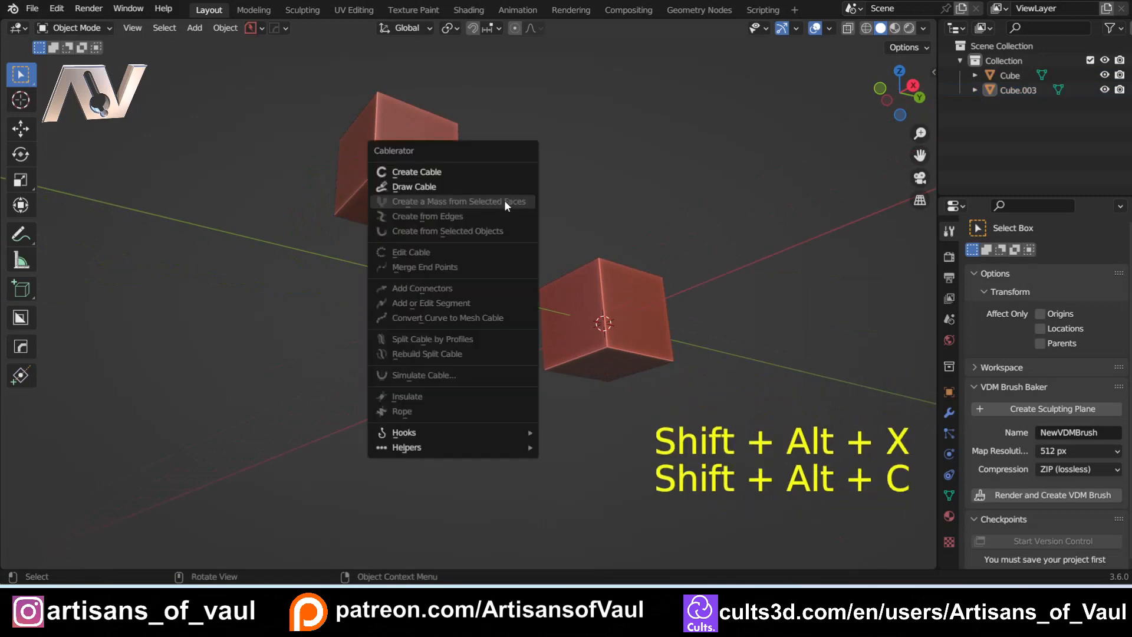
Create a Cablerator cable between two points on the upper cube's underside with a tension of 2.653, and delete it
{"action": "left_click", "coordinate": [434, 171]}
{"action": "left_click", "coordinate": [359, 205]}
{"action": "left_click", "coordinate": [424, 214]}
{"action": "middle_click_drag", "start_coordinate": [424, 215], "coordinate": [461, 237]}
{"action": "key", "text": "d"}
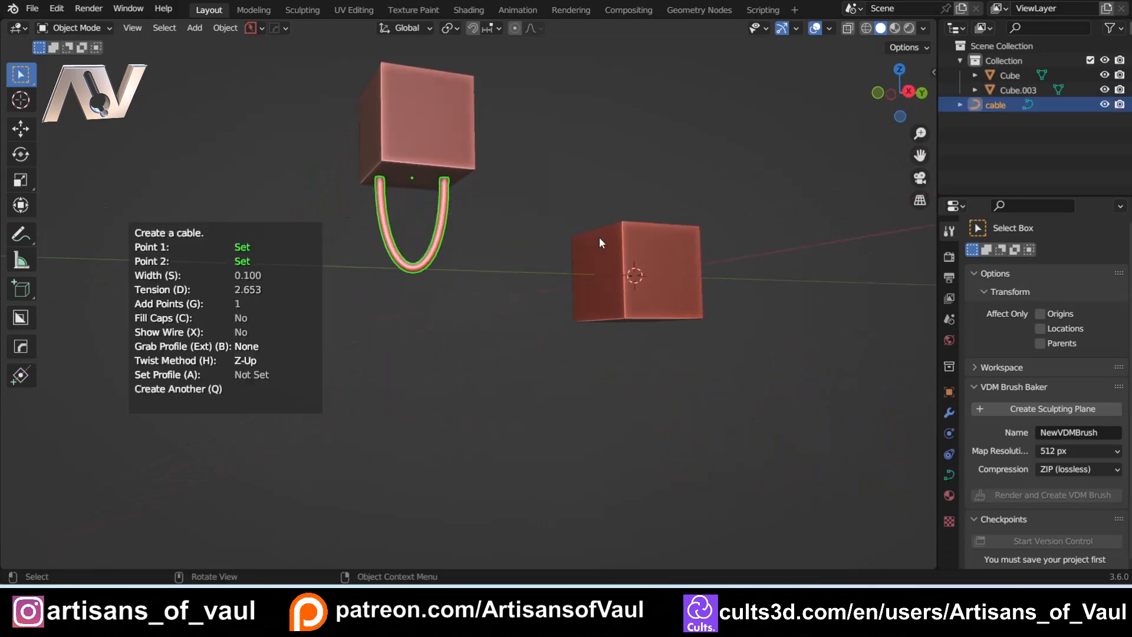
{"action": "left_click", "coordinate": [455, 231]}
{"action": "key", "text": "Delete"}
Select both cubes, enter Edit Mode and select the bottom face of each one
{"action": "left_click", "coordinate": [433, 153]}
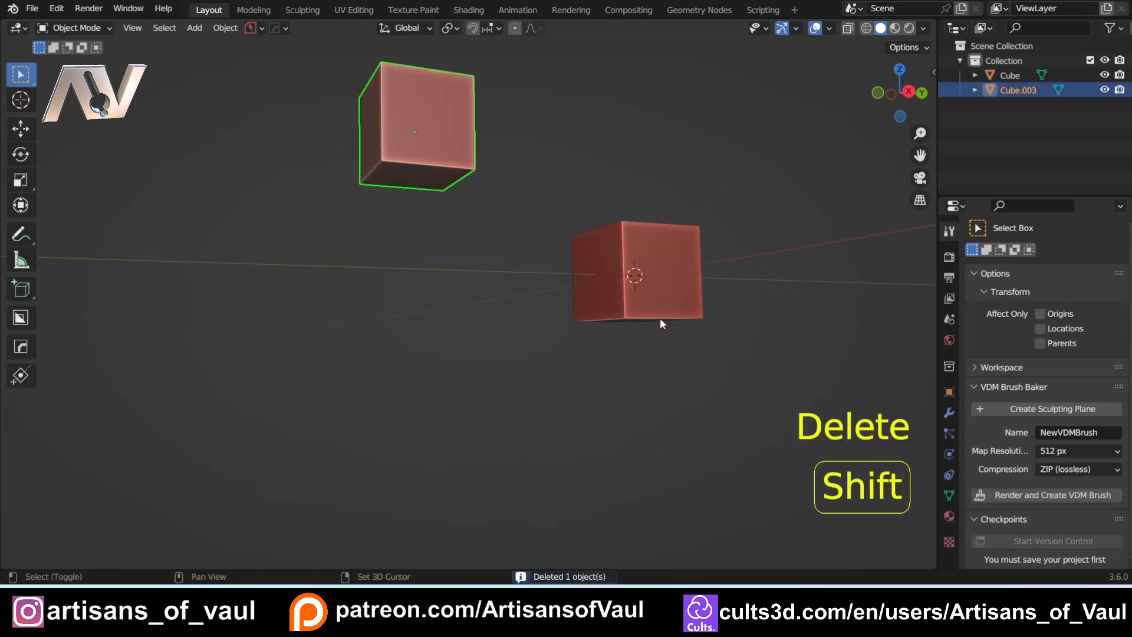
{"action": "left_click", "coordinate": [654, 306], "text": "shift"}
{"action": "key", "text": "Tab"}
{"action": "left_click", "coordinate": [602, 306]}
{"action": "middle_click_drag", "start_coordinate": [529, 288], "coordinate": [481, 213]}
{"action": "left_click", "coordinate": [404, 200]}
{"action": "left_click", "coordinate": [580, 321], "text": "shift"}
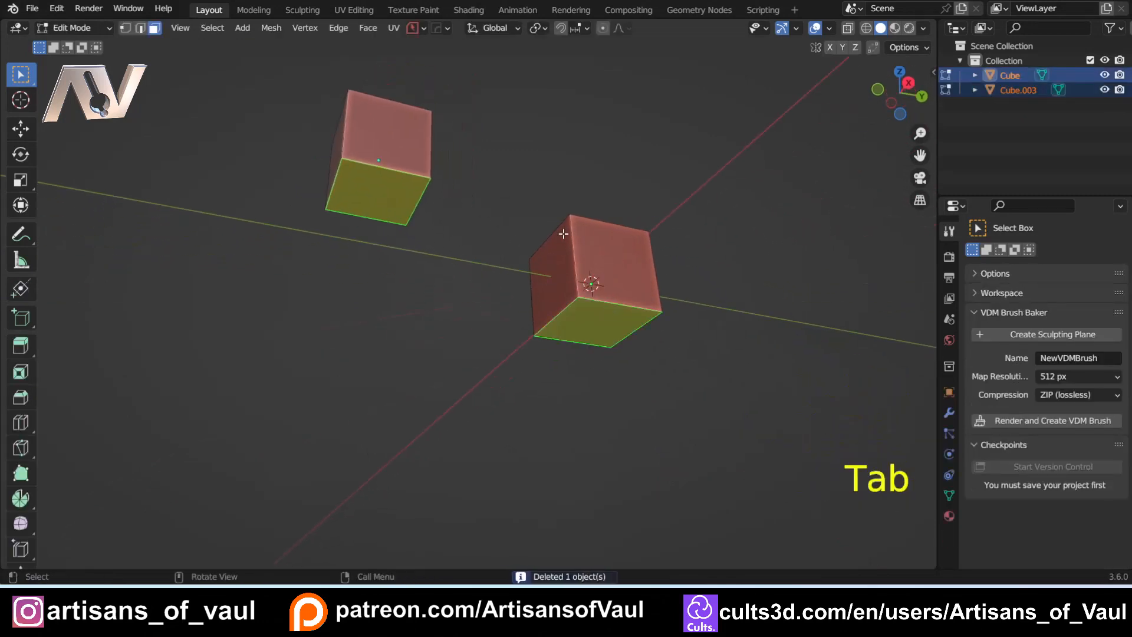
Create a mass of 15 cables between the two selected faces with a tension of 5.075
{"action": "key", "text": "shift+alt+c"}
{"action": "left_click", "coordinate": [529, 263]}
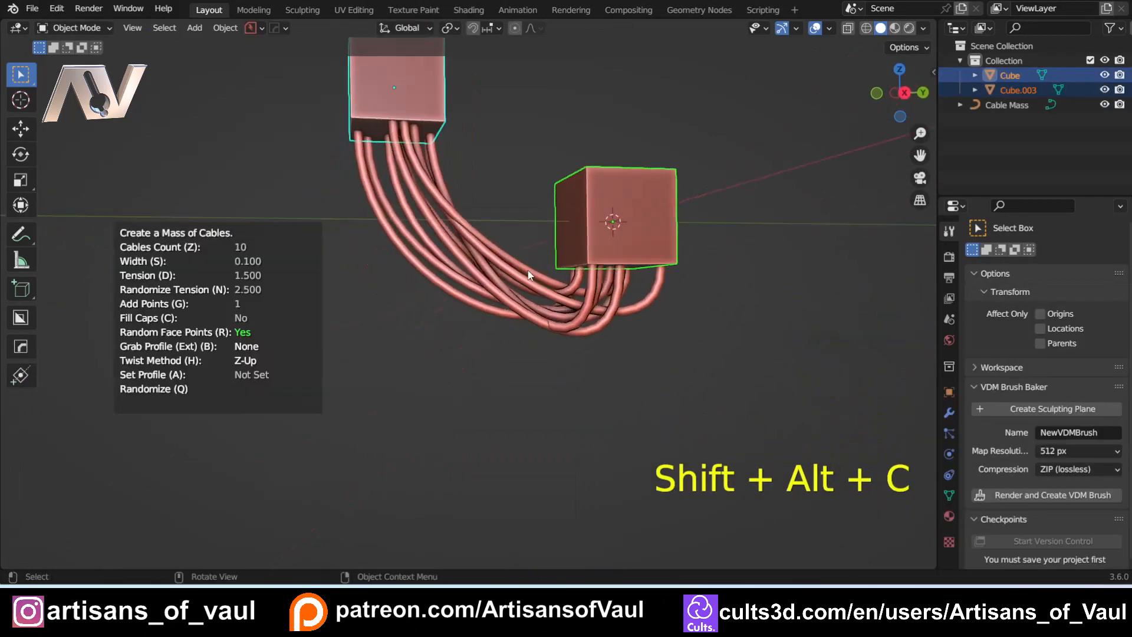
{"action": "left_click", "coordinate": [707, 262]}
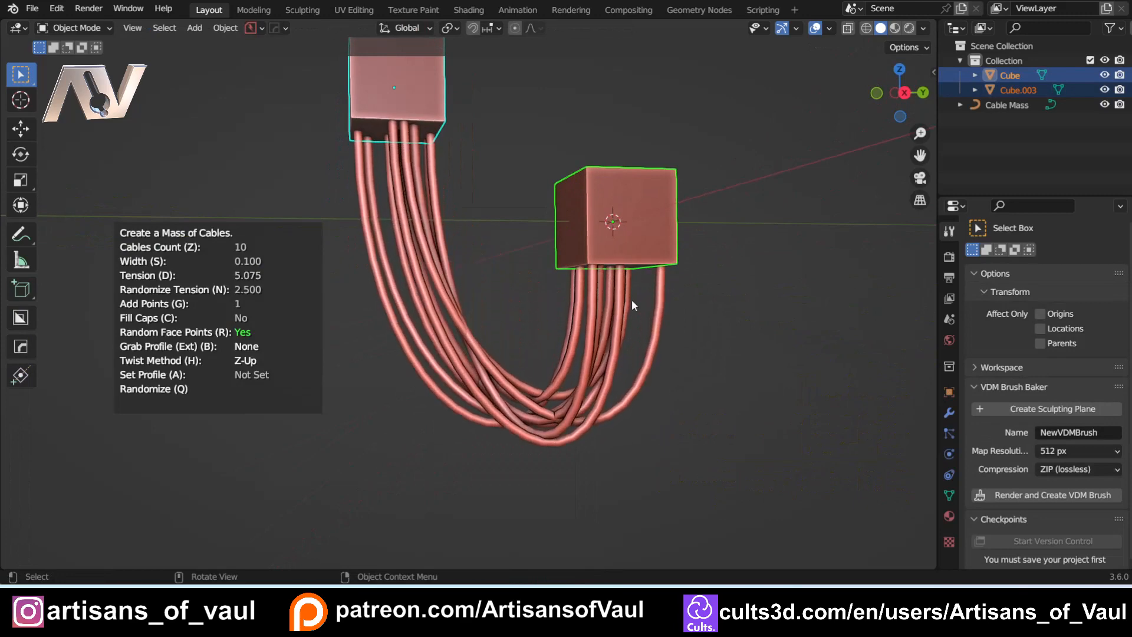
{"action": "key", "text": "z"}
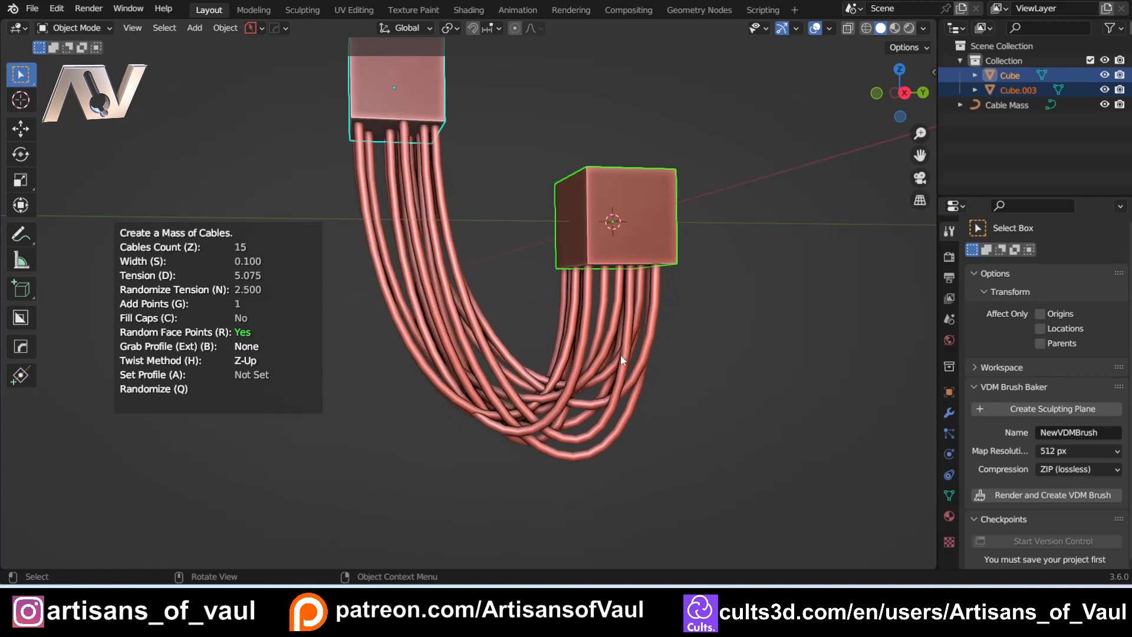
{"action": "left_click", "coordinate": [621, 355]}
Delete the cable mass and the remaining cube to empty the scene
{"action": "middle_click_drag", "start_coordinate": [620, 355], "coordinate": [487, 242]}
{"action": "left_click", "coordinate": [419, 318]}
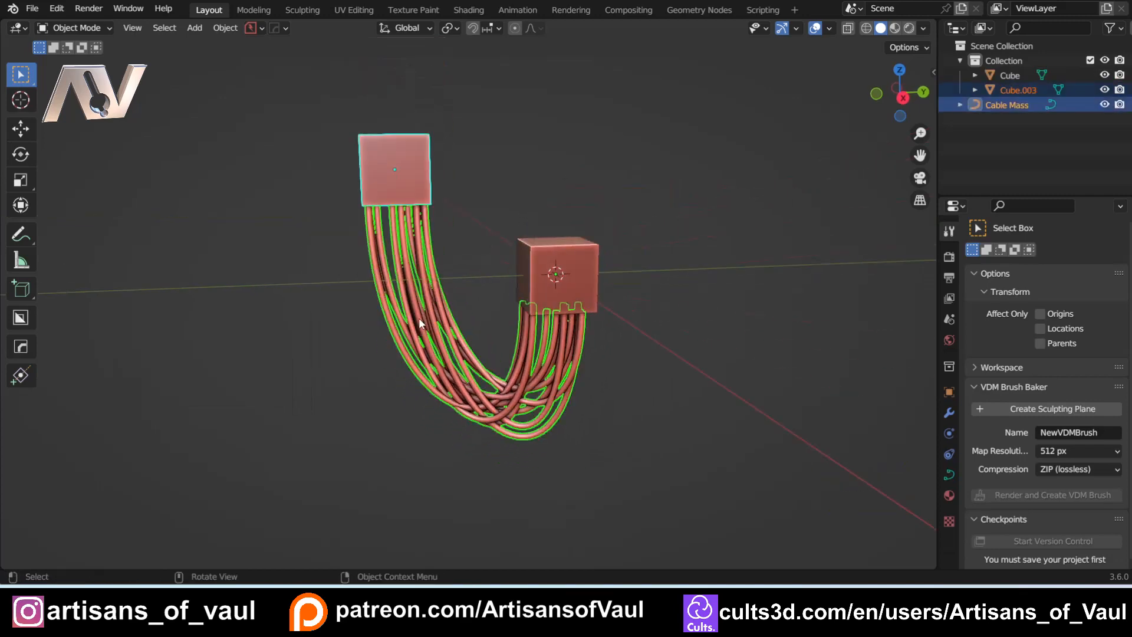
{"action": "key", "text": "Delete"}
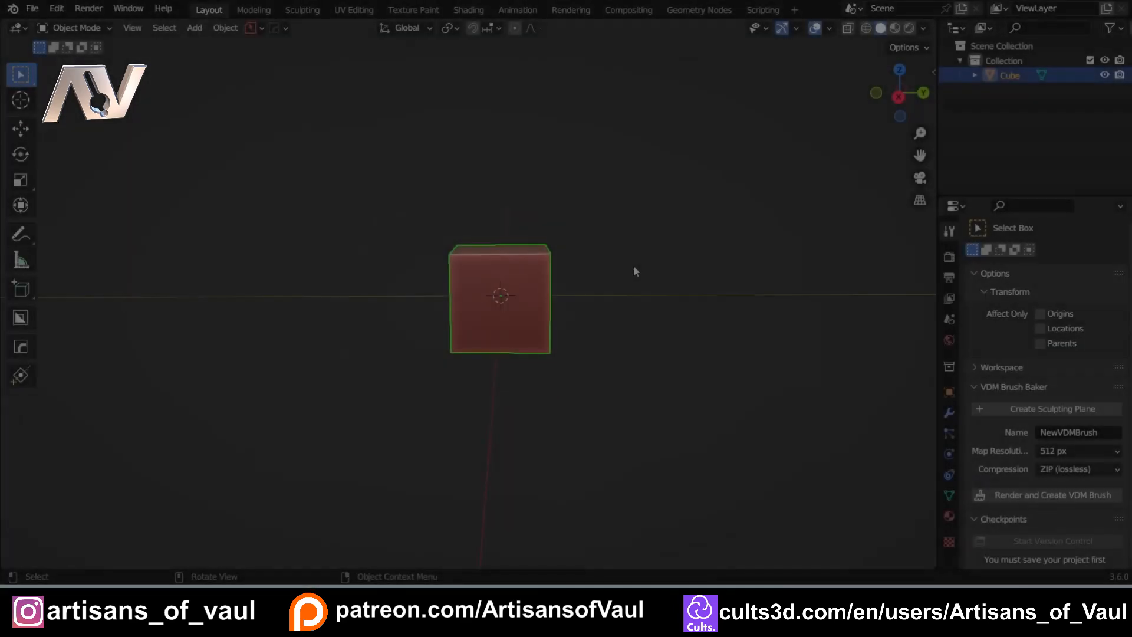
{"action": "key", "text": "Delete"}
Add a single-point curve at the world origin for editing
{"action": "key", "text": "shift+a"}
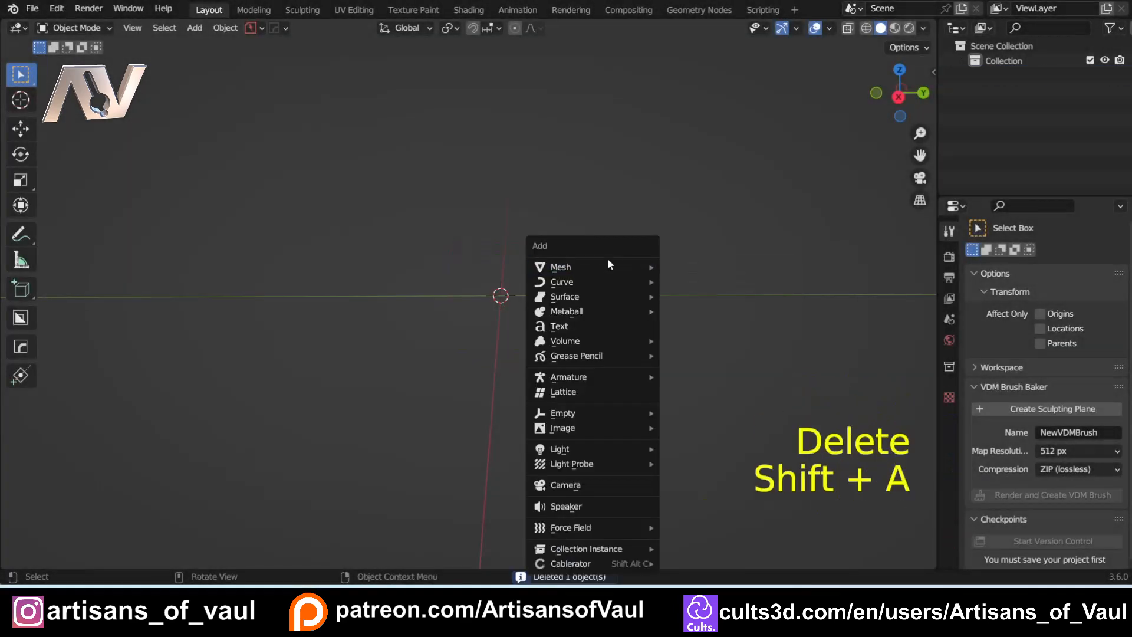
{"action": "mouse_move", "coordinate": [595, 276]}
{"action": "left_click", "coordinate": [695, 283]}
{"action": "middle_click_drag", "start_coordinate": [695, 286], "coordinate": [404, 318], "text": "shift"}
{"action": "key", "text": "Tab"}
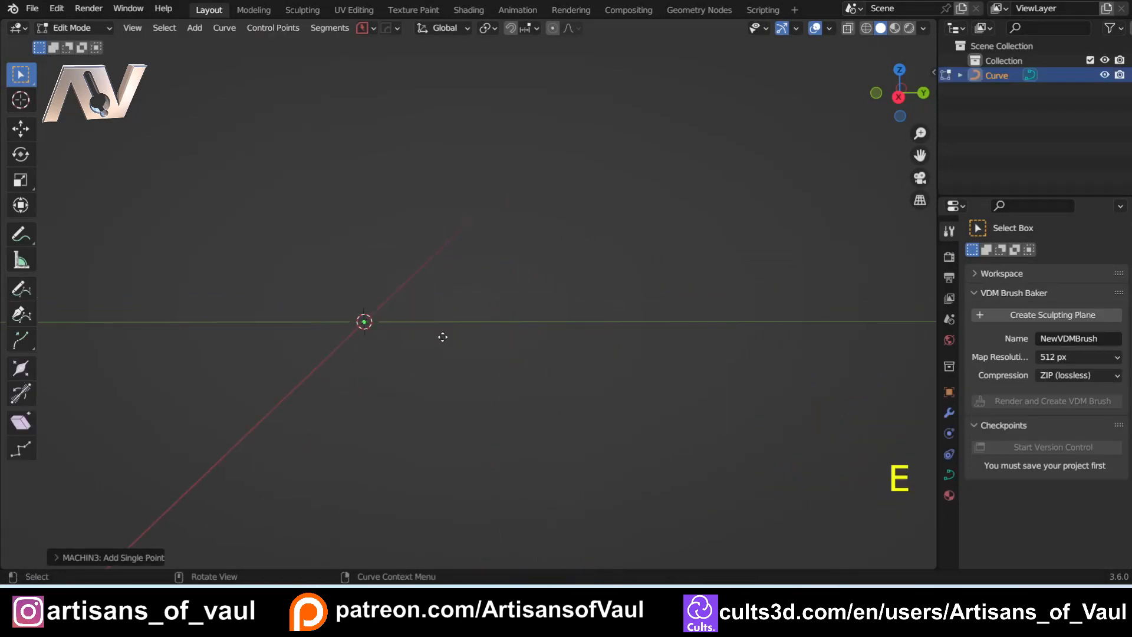
Extrude the curve point into three segments: upward, sideways along Y, and diagonally back down
{"action": "key", "text": "z"}
{"action": "left_click", "coordinate": [434, 182]}
{"action": "key", "text": "e"}
{"action": "left_click", "coordinate": [673, 201]}
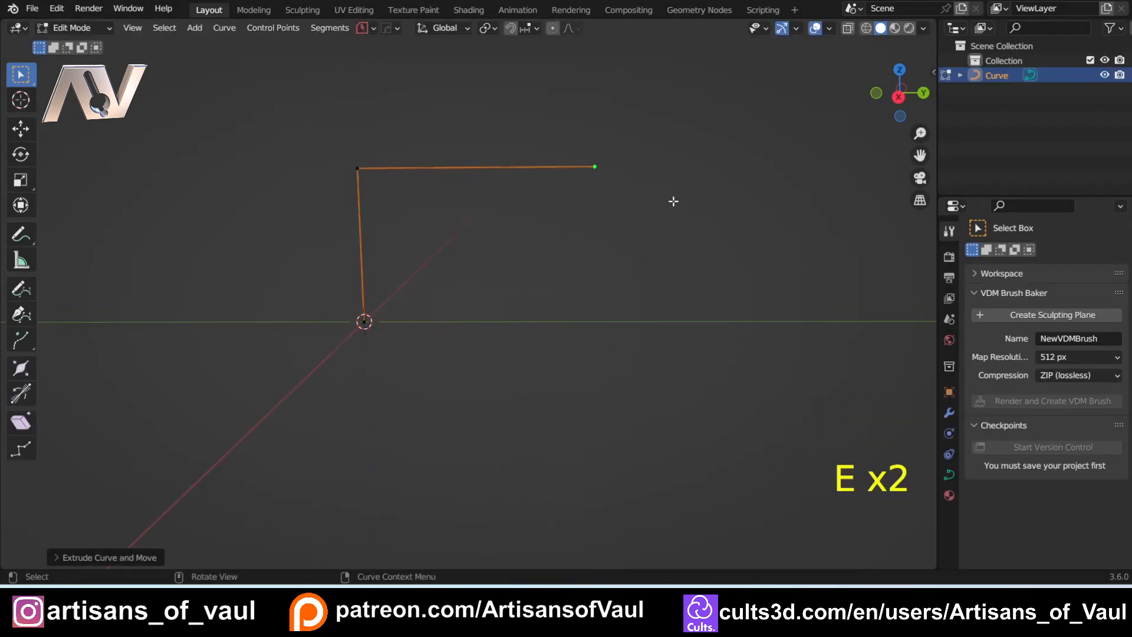
{"action": "key", "text": "e"}
{"action": "left_click", "coordinate": [614, 297]}
Increase the curve's depth with CURVEmachine to turn it into a thick round pipe
{"action": "key", "text": "y"}
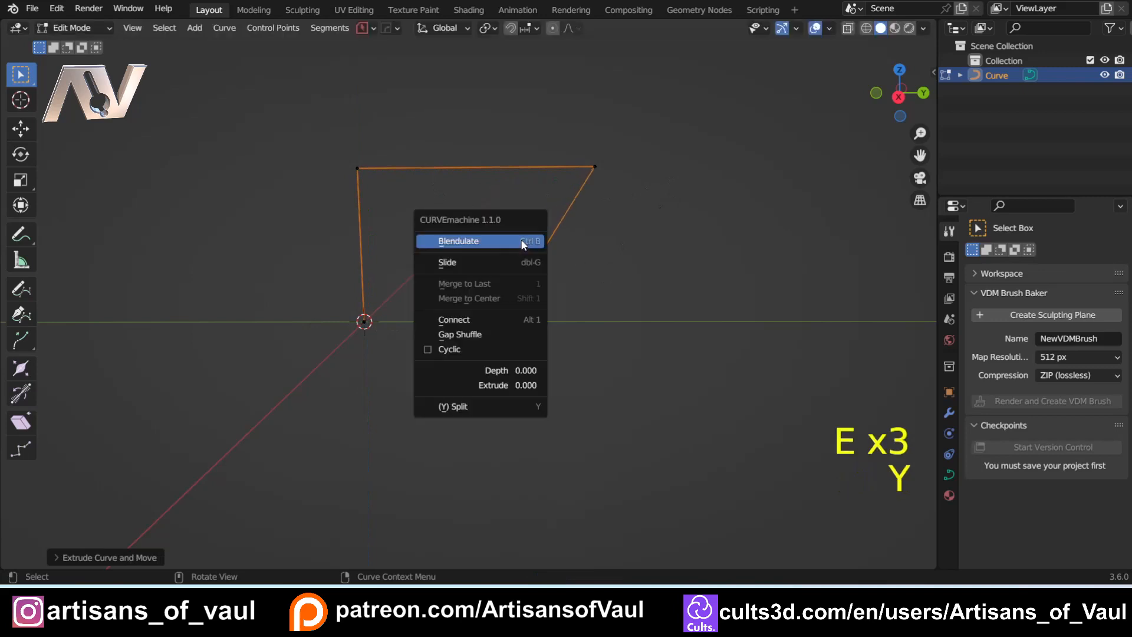
{"action": "left_click_drag", "start_coordinate": [476, 371], "coordinate": [517, 370]}
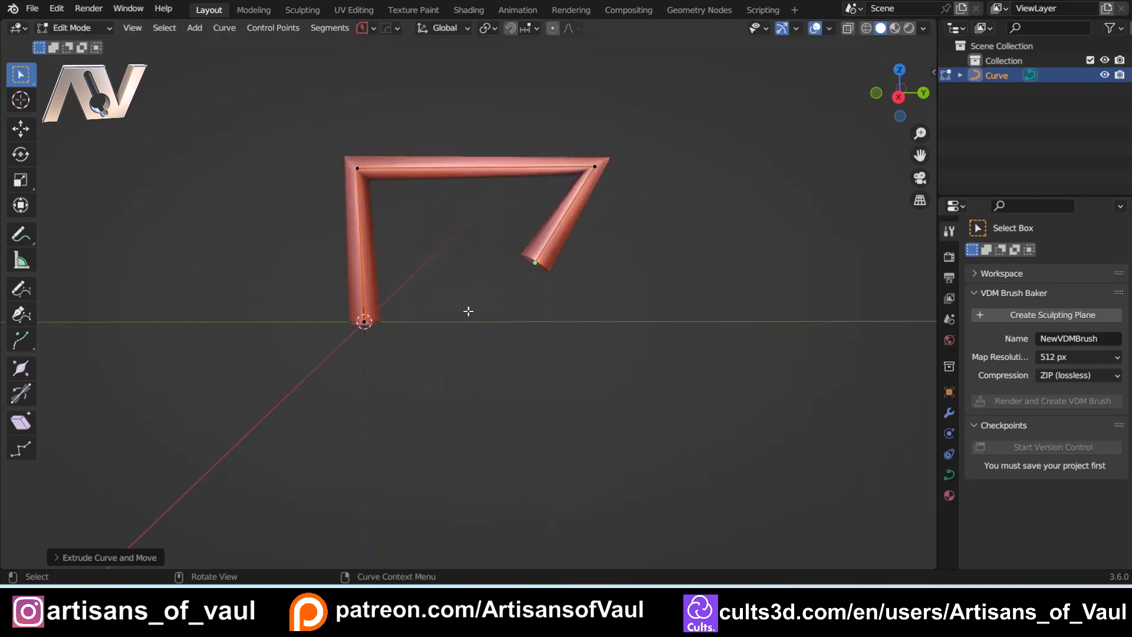
{"action": "key", "text": "y"}
{"action": "left_click_drag", "start_coordinate": [465, 341], "coordinate": [487, 341]}
Round the pipe's first upper corner with Blendulate, using an amount of 0.467 and 10 segments
{"action": "left_click_drag", "start_coordinate": [308, 133], "coordinate": [377, 196]}
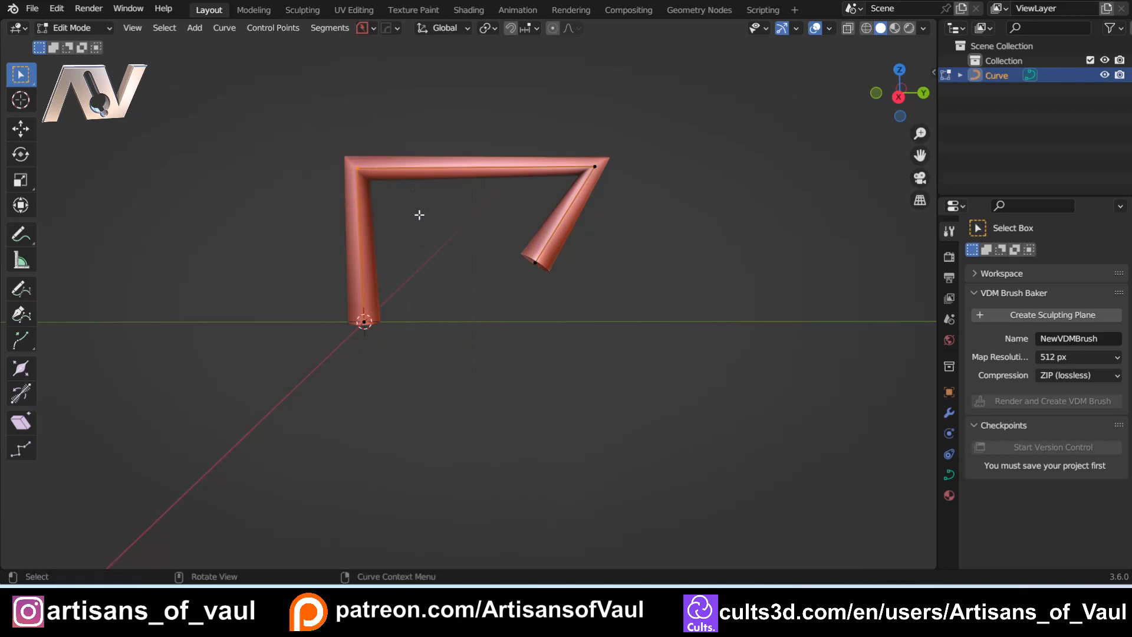
{"action": "key", "text": "ctrl+b"}
{"action": "scroll", "coordinate": [441, 226], "scroll_direction": "up", "scroll_amount": 4}
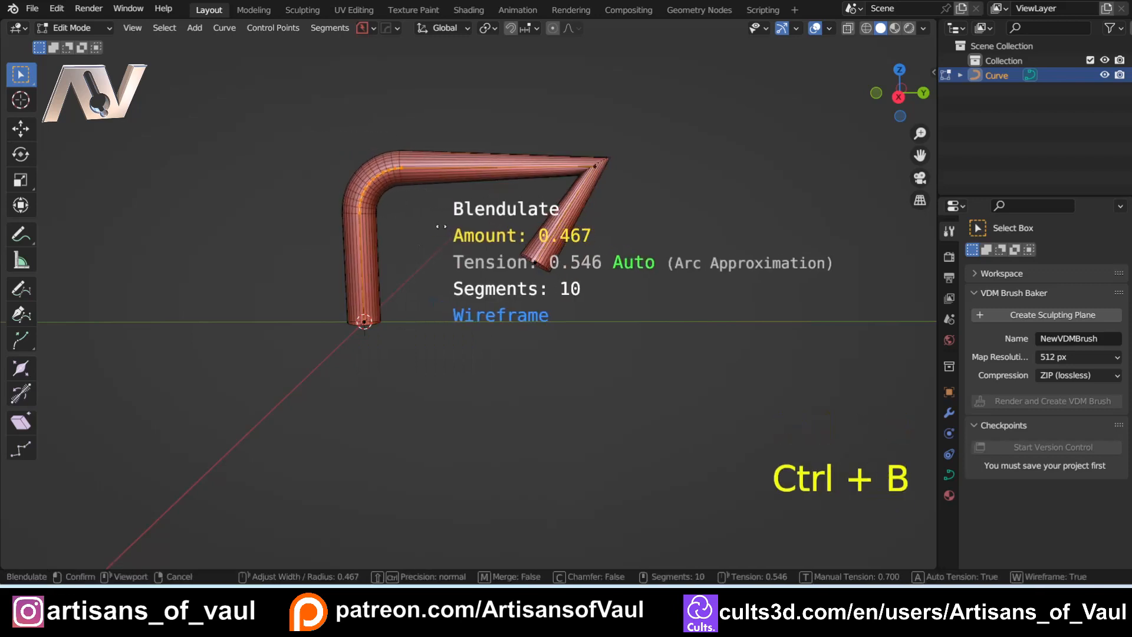
{"action": "left_click", "coordinate": [441, 226]}
Round the pipe's second upper corner with Blendulate, using an amount of 0.867 and 10 segments
{"action": "left_click_drag", "start_coordinate": [536, 136], "coordinate": [645, 194]}
{"action": "key", "text": "ctrl+b"}
{"action": "scroll", "coordinate": [675, 208], "scroll_direction": "up", "scroll_amount": 4}
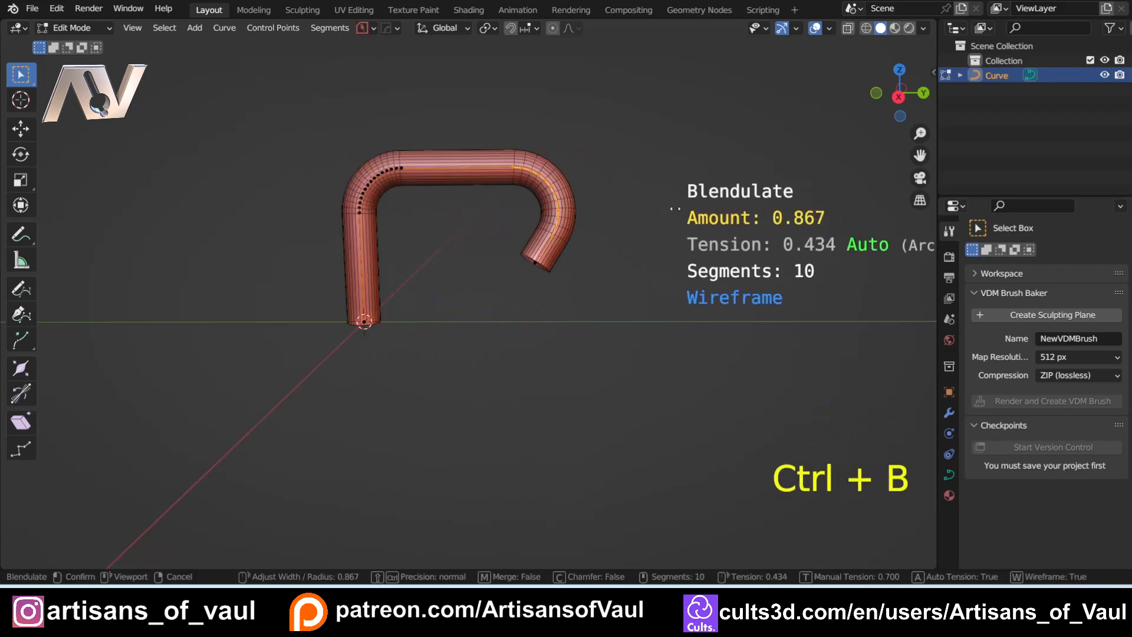
{"action": "left_click", "coordinate": [675, 208]}
Return to Object Mode and delete the rounded pipe curve
{"action": "middle_click_drag", "start_coordinate": [529, 225], "coordinate": [540, 274]}
{"action": "key", "text": "Tab"}
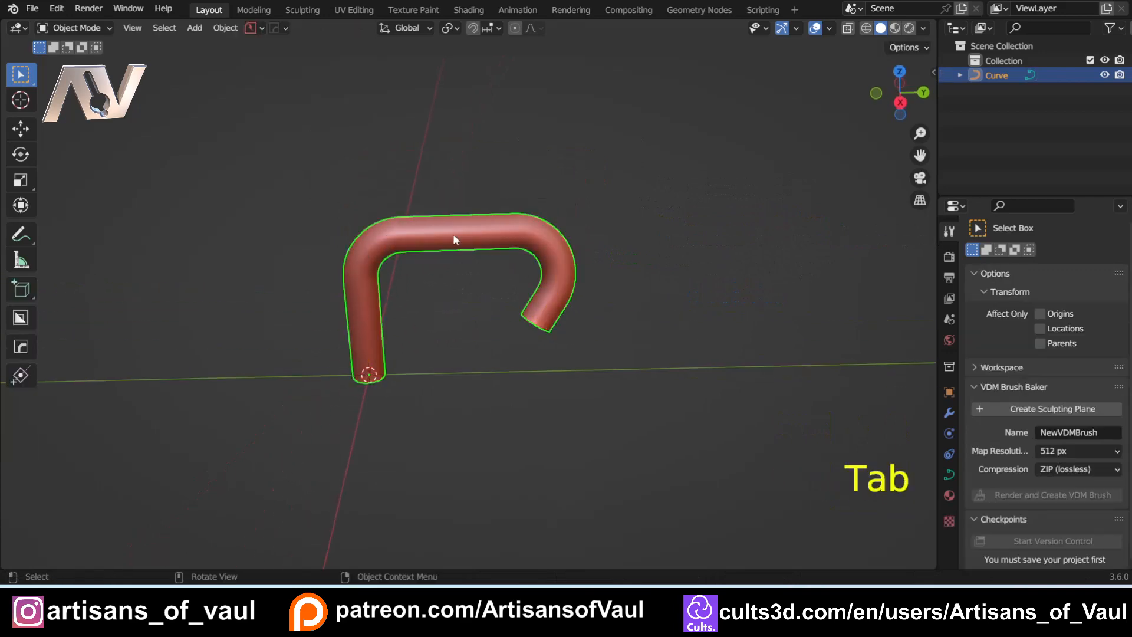
{"action": "key", "text": "Delete"}
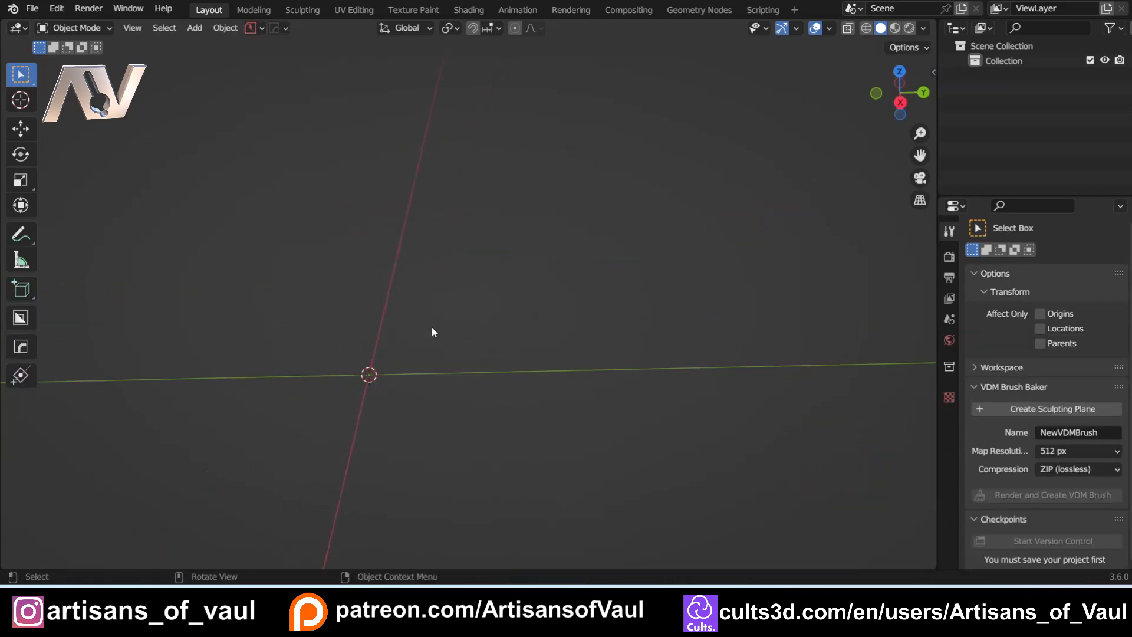
Add a cube mesh, resize it and stretch it along Z into a tall box
{"action": "middle_click_drag", "start_coordinate": [446, 331], "coordinate": [569, 308], "text": "shift"}
{"action": "key", "text": "shift+a"}
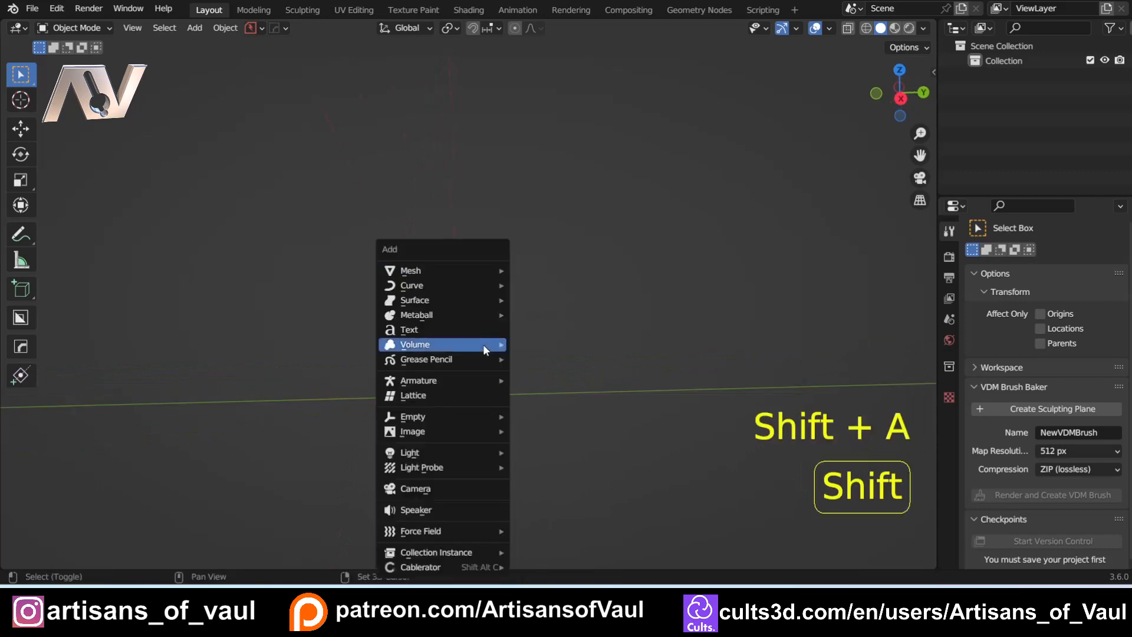
{"action": "mouse_move", "coordinate": [448, 272]}
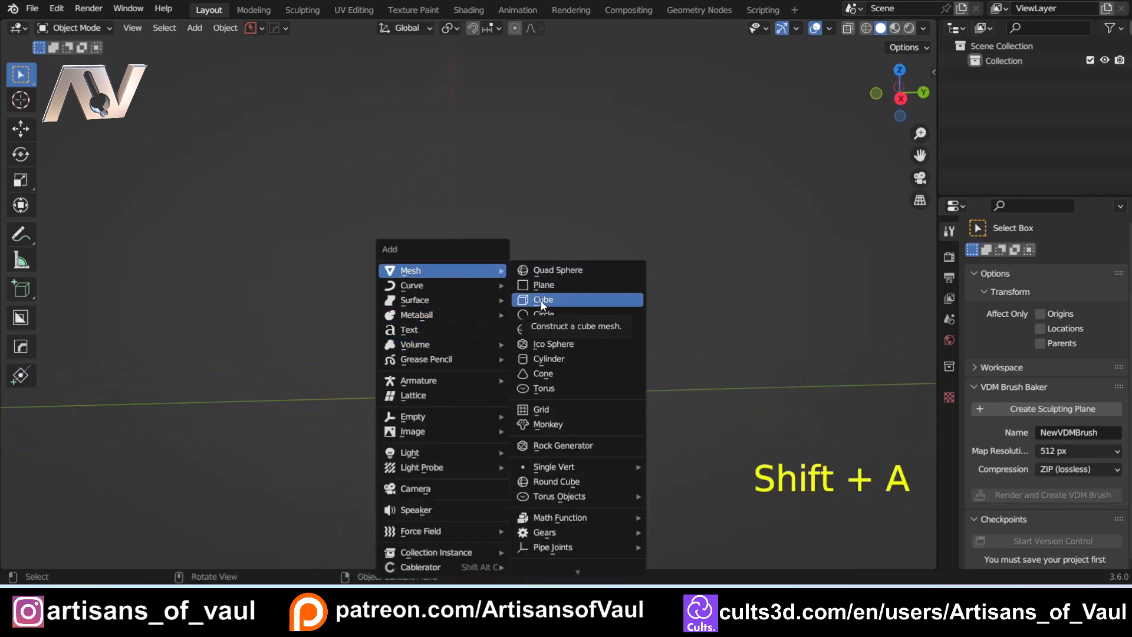
{"action": "left_click", "coordinate": [542, 299]}
{"action": "key", "text": "s"}
{"action": "left_click", "coordinate": [669, 387]}
{"action": "key", "text": "s"}
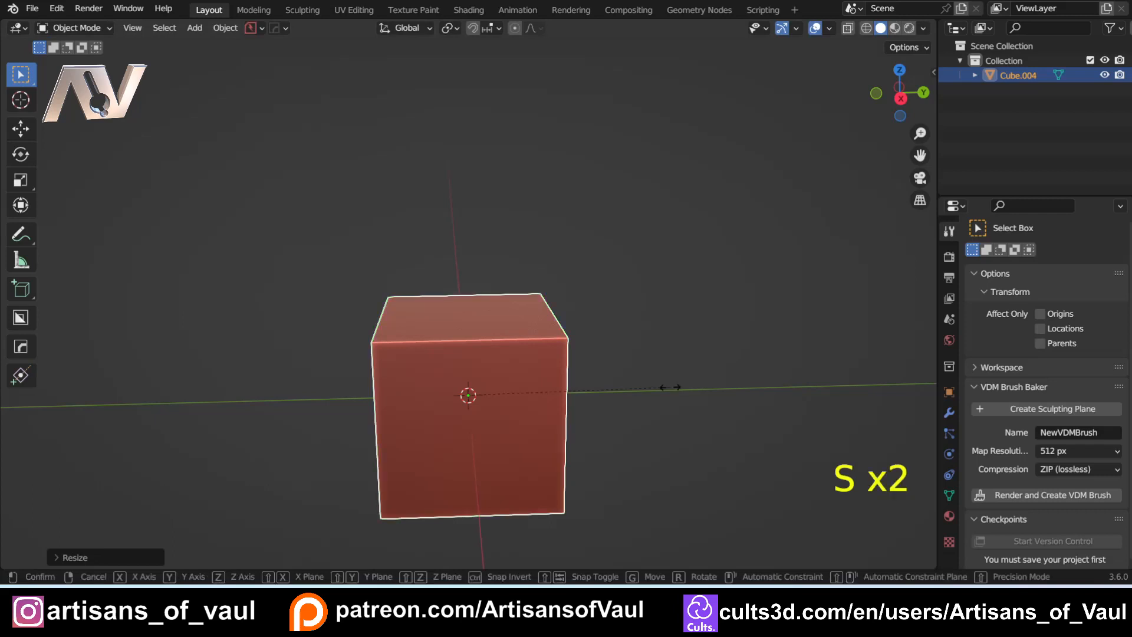
{"action": "key", "text": "z"}
{"action": "left_click", "coordinate": [13, 384]}
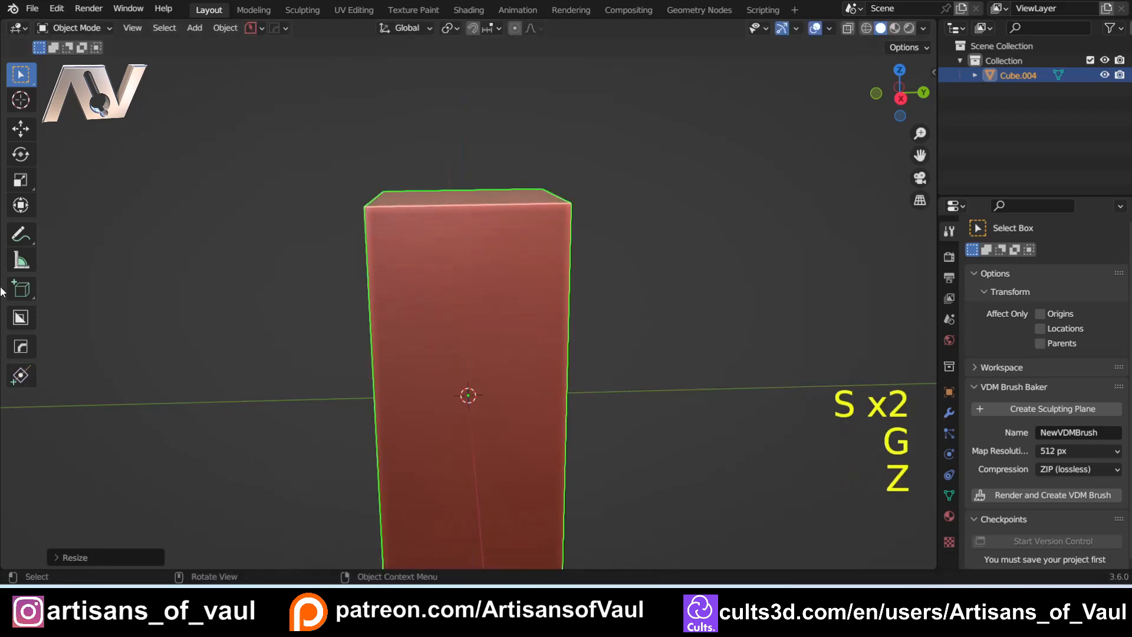
Raise the tall box along Z and apply its scale
{"action": "key", "text": "g"}
{"action": "key", "text": "z"}
{"action": "left_click", "coordinate": [578, 156]}
{"action": "scroll", "coordinate": [529, 253], "scroll_direction": "down", "scroll_amount": 4}
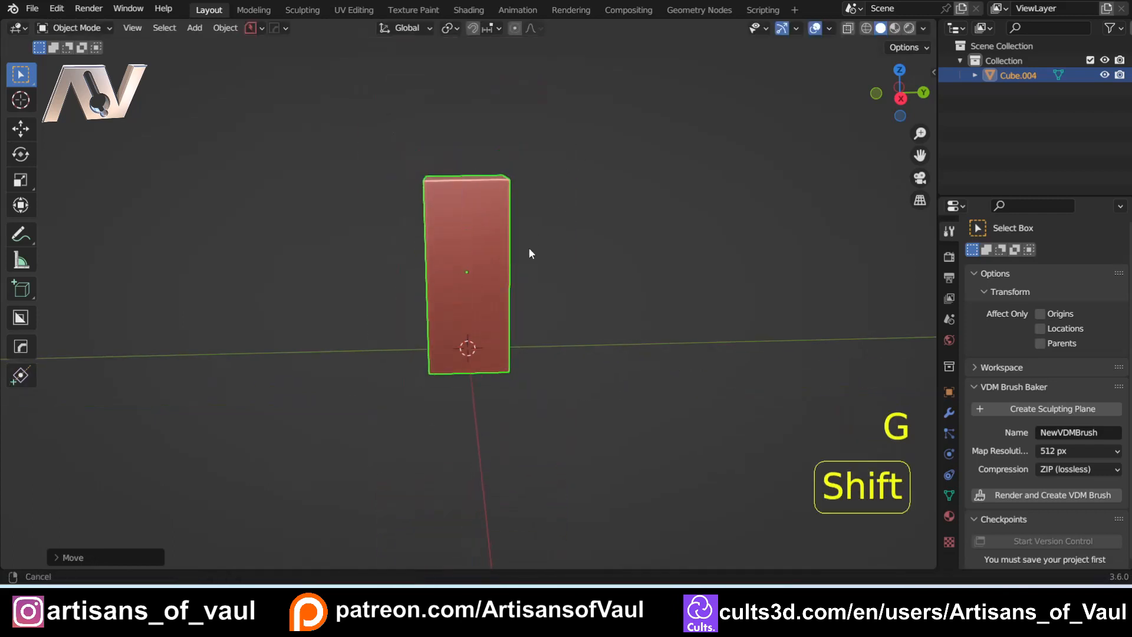
{"action": "scroll", "coordinate": [523, 326], "scroll_direction": "up", "scroll_amount": 2}
{"action": "middle_click_drag", "start_coordinate": [530, 249], "coordinate": [515, 317], "text": "shift"}
{"action": "key", "text": "ctrl+a"}
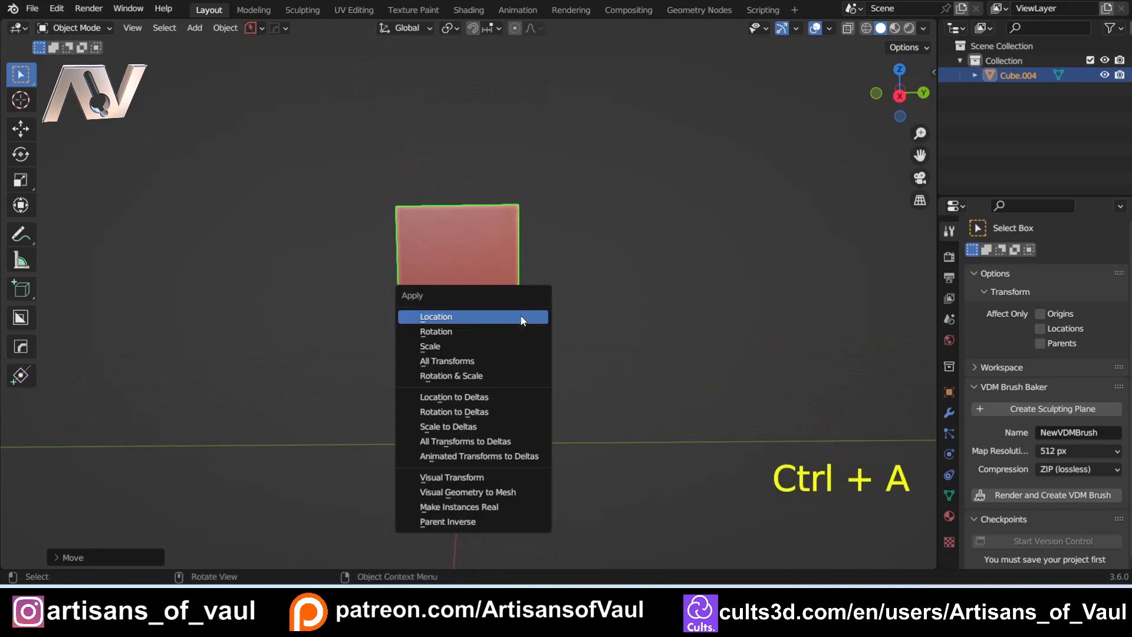
{"action": "left_click", "coordinate": [470, 347]}
In Edit Mode, add two centred vertical loop cuts to the box, one across each horizontal direction
{"action": "scroll", "coordinate": [515, 326], "scroll_direction": "up", "scroll_amount": 2}
{"action": "middle_click_drag", "start_coordinate": [515, 326], "coordinate": [484, 324]}
{"action": "key", "text": "Tab"}
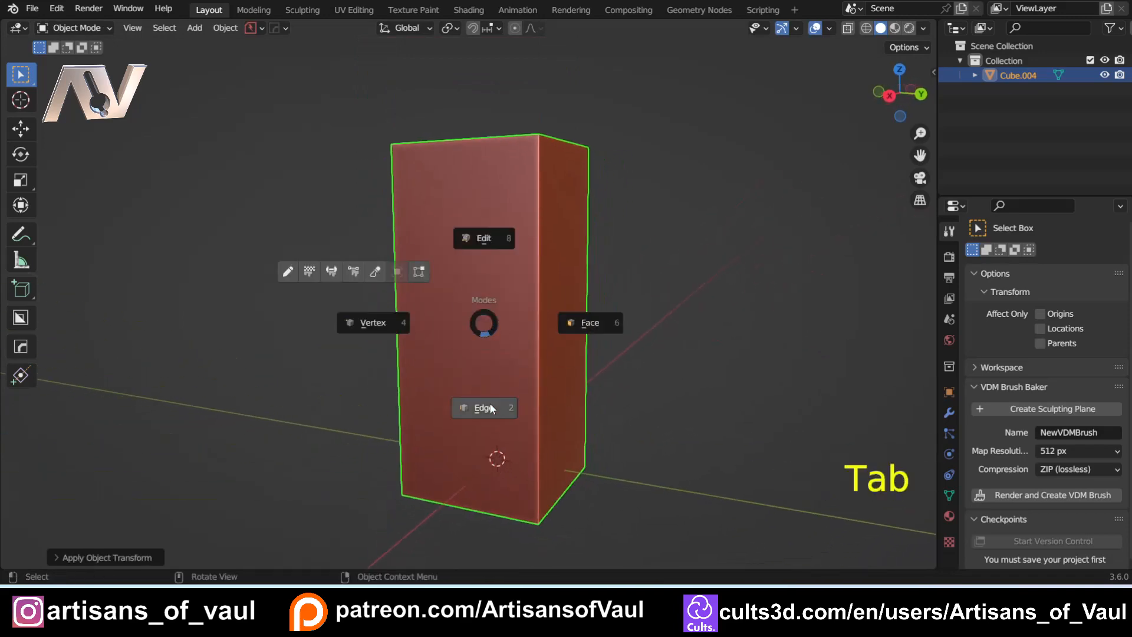
{"action": "left_click", "coordinate": [482, 236]}
{"action": "middle_click_drag", "start_coordinate": [488, 233], "coordinate": [474, 237]}
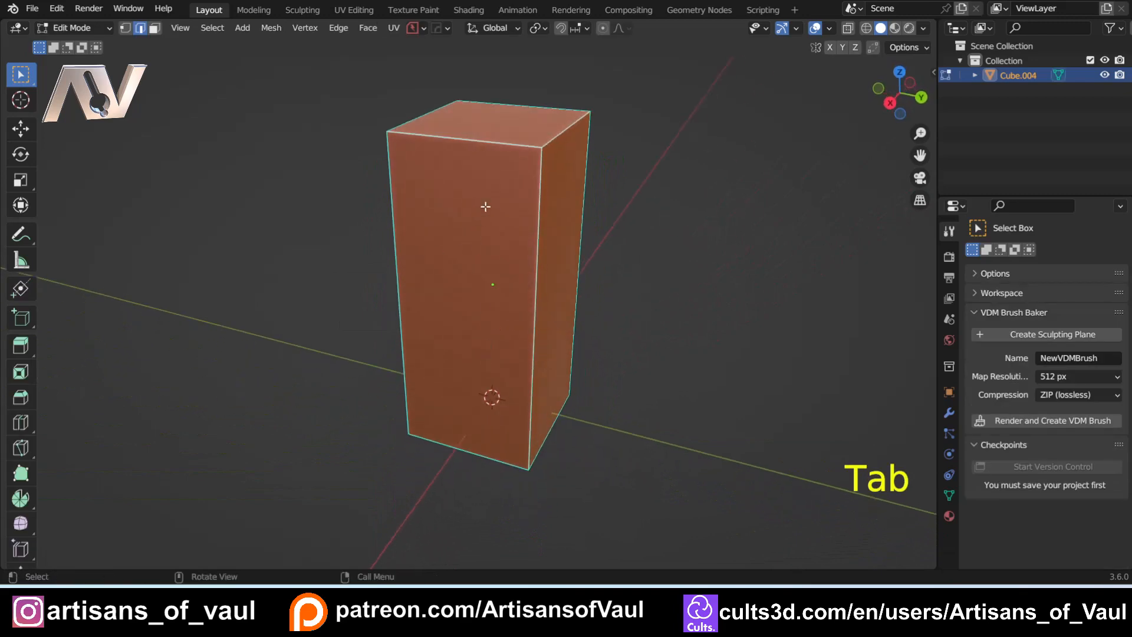
{"action": "key", "text": "ctrl+r"}
{"action": "left_click", "coordinate": [494, 139]}
{"action": "right_click", "coordinate": [504, 157]}
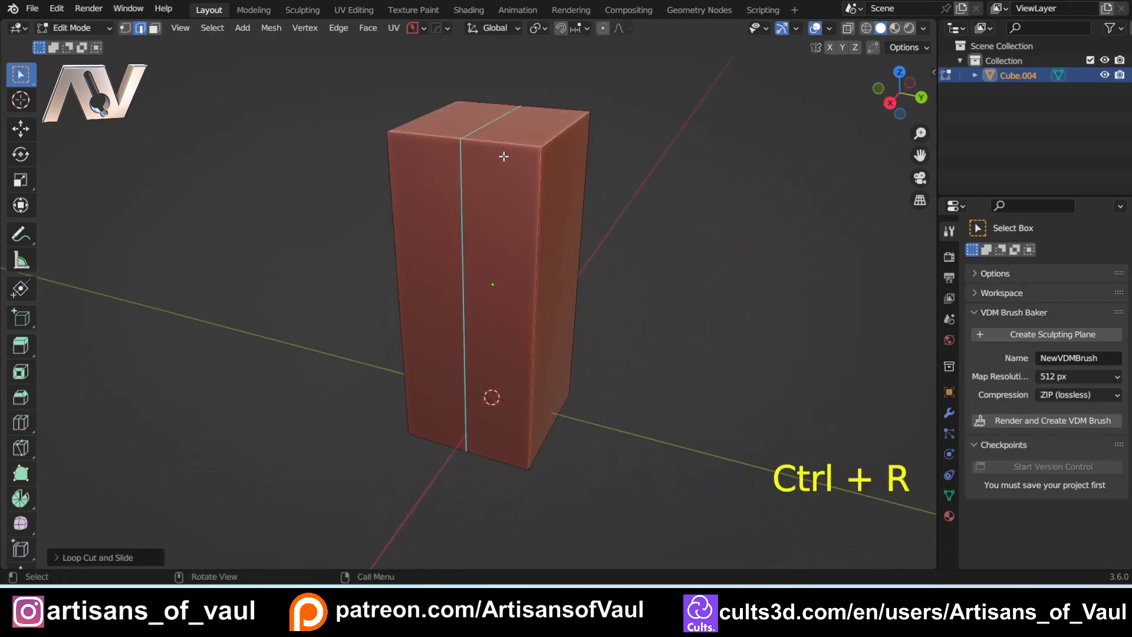
{"action": "middle_click_drag", "start_coordinate": [504, 156], "coordinate": [530, 151]}
{"action": "key", "text": "ctrl+r"}
{"action": "left_click", "coordinate": [571, 128]}
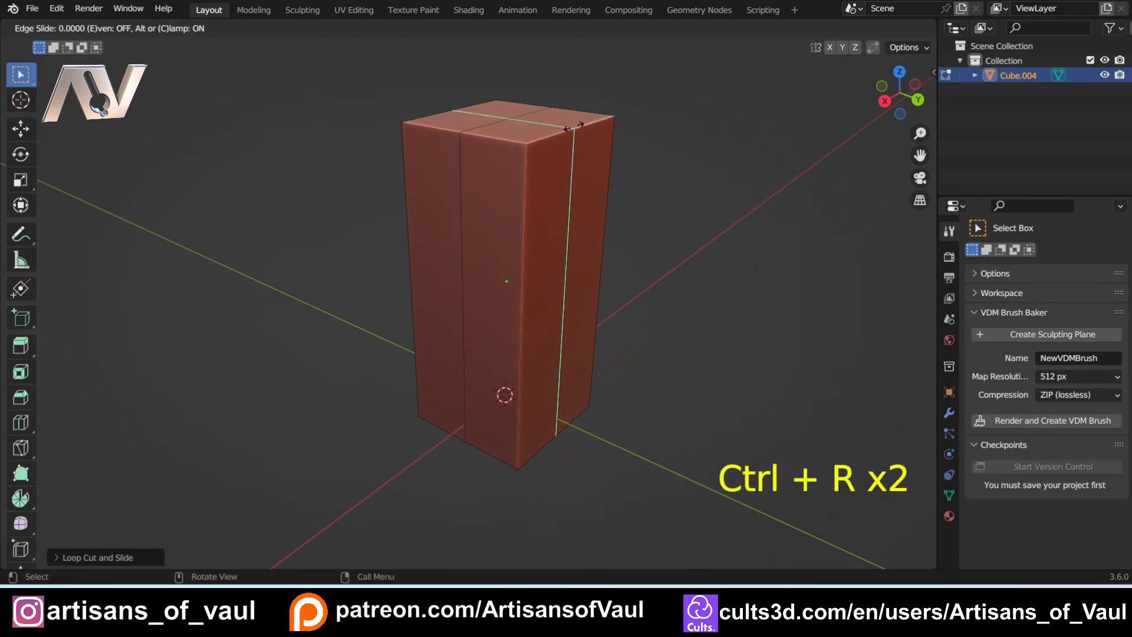
{"action": "right_click", "coordinate": [571, 128]}
Add a centred horizontal loop cut around the box at mid-height
{"action": "key", "text": "ctrl+r"}
{"action": "left_click", "coordinate": [501, 324]}
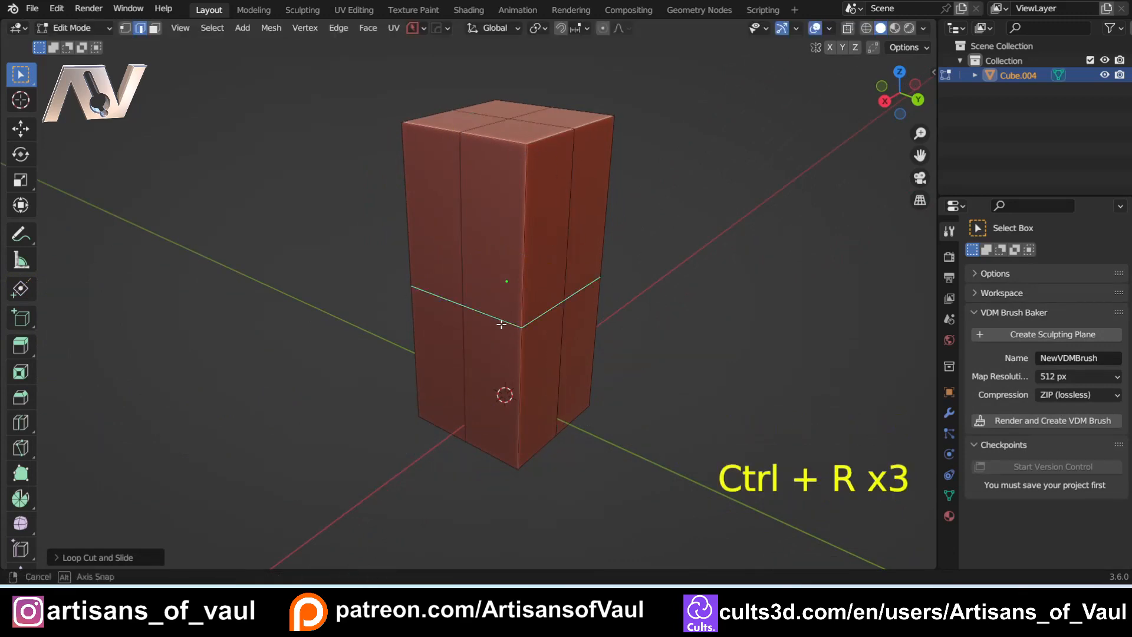
{"action": "right_click", "coordinate": [501, 323]}
Select a connected edge path up the front's lower centre, around the mid-height corner, up the adjacent side and onto the top
{"action": "middle_click_drag", "start_coordinate": [501, 324], "coordinate": [576, 369]}
{"action": "left_click", "coordinate": [459, 389]}
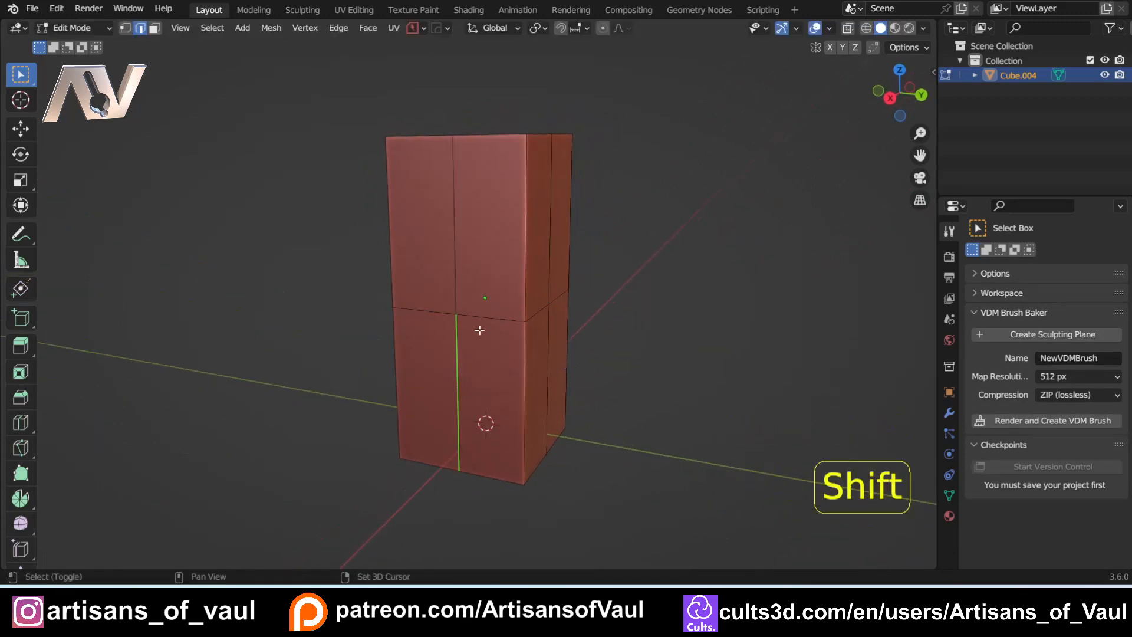
{"action": "left_click", "coordinate": [552, 264], "text": "shift"}
{"action": "middle_click_drag", "start_coordinate": [552, 264], "coordinate": [507, 263]}
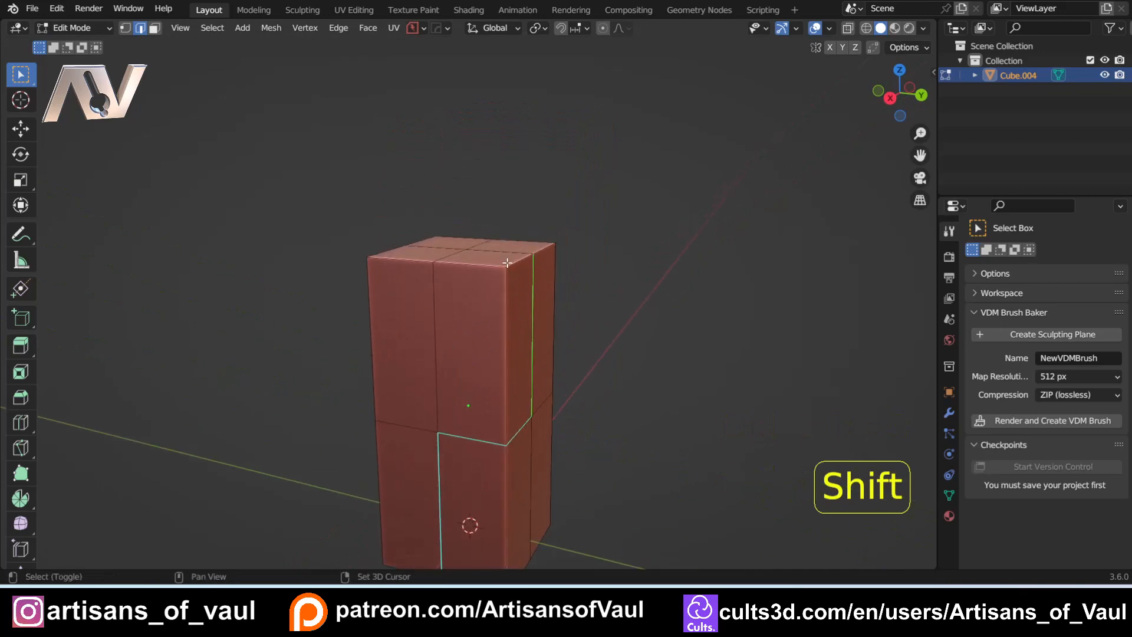
{"action": "middle_click_drag", "start_coordinate": [463, 340], "coordinate": [501, 260]}
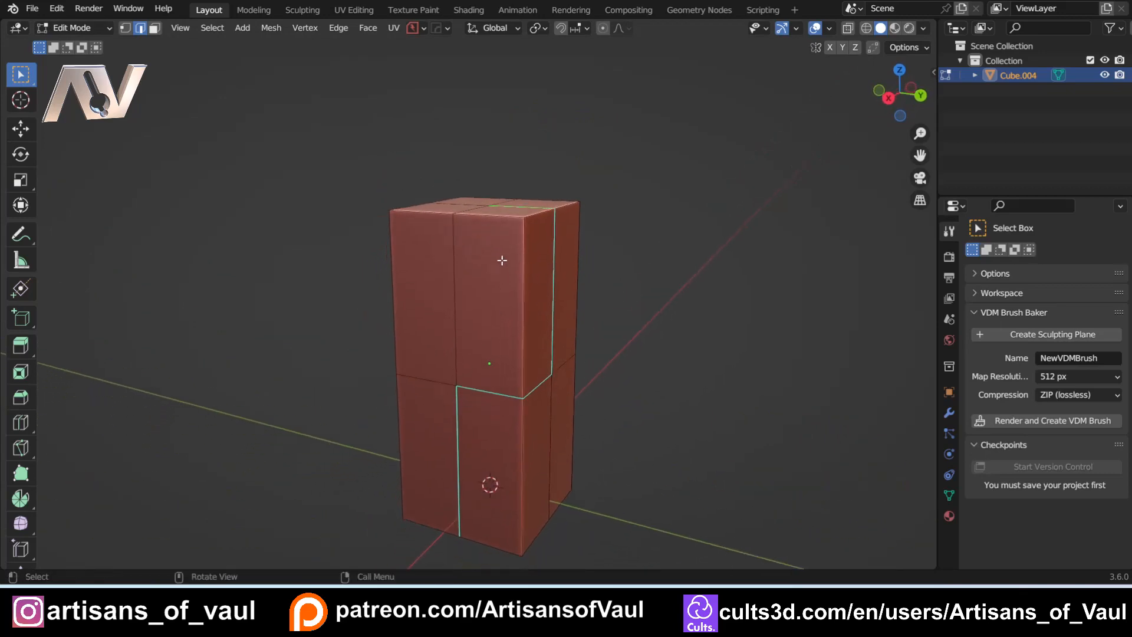
Extract the selected edge path as a pipe with HardOps Curve/Extract, using a profile of 32
{"action": "key", "text": "q"}
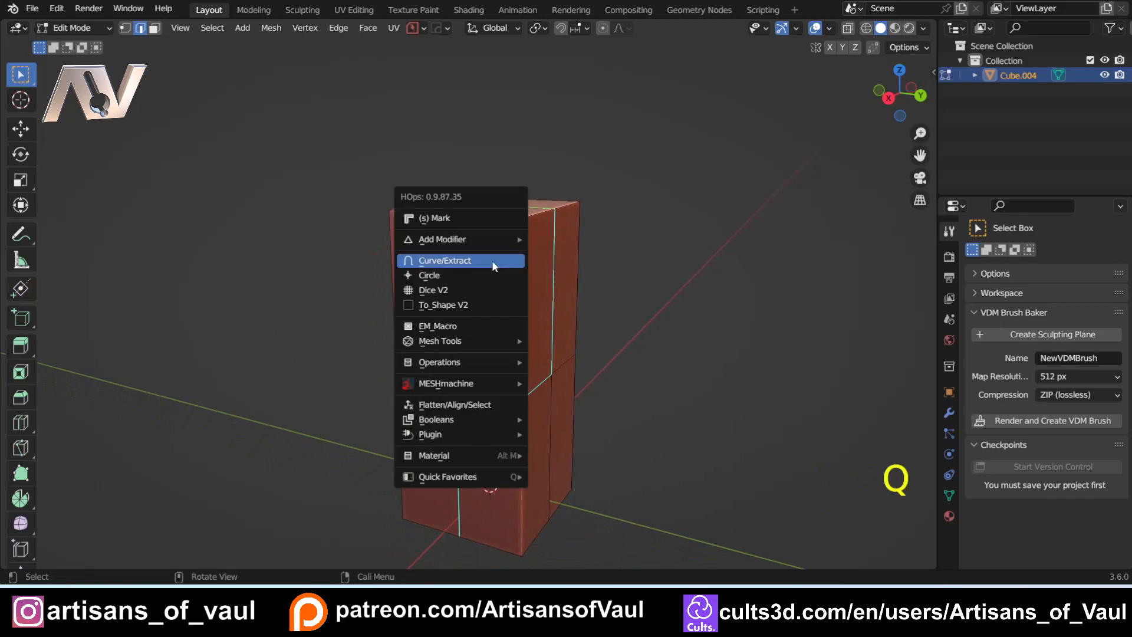
{"action": "left_click", "coordinate": [493, 260]}
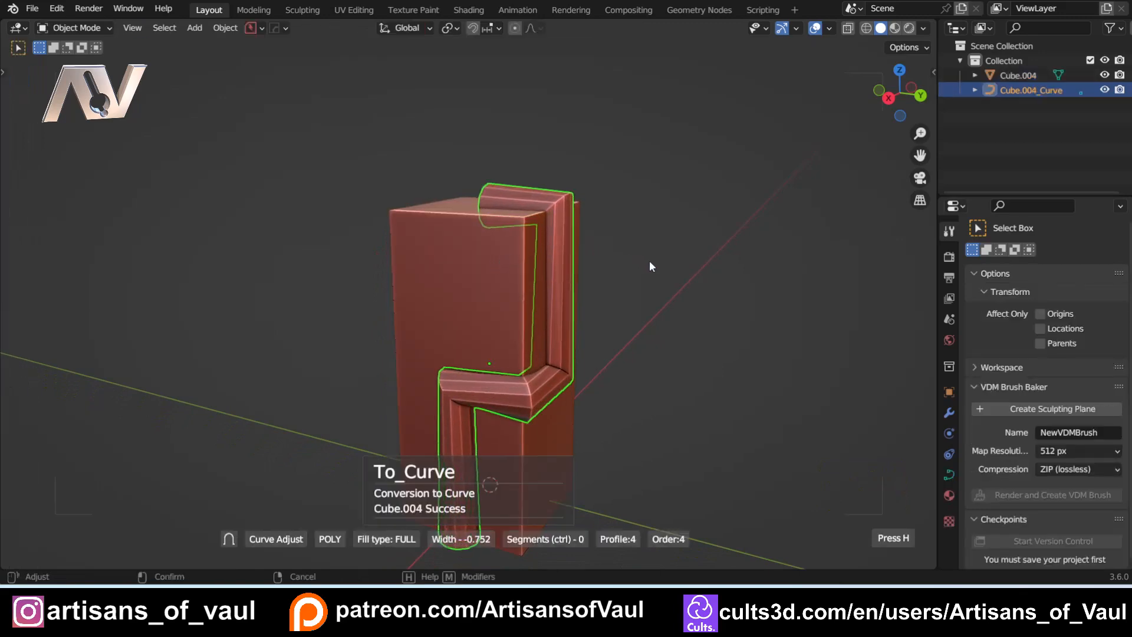
{"action": "scroll", "coordinate": [647, 262], "scroll_direction": "up", "scroll_amount": 20}
{"action": "scroll", "coordinate": [646, 265], "scroll_direction": "up", "scroll_amount": 1}
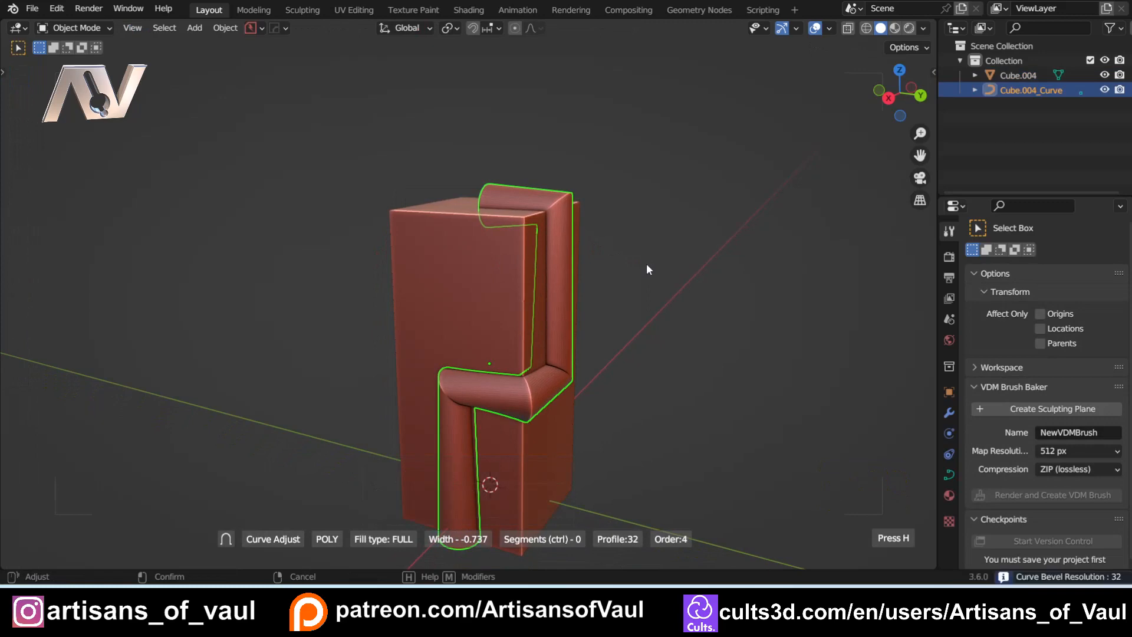
{"action": "left_click", "coordinate": [647, 263]}
Hide the source box so that only the extracted pipe remains in view
{"action": "middle_click_drag", "start_coordinate": [646, 263], "coordinate": [484, 339]}
{"action": "key", "text": "Tab"}
{"action": "key", "text": "Tab"}
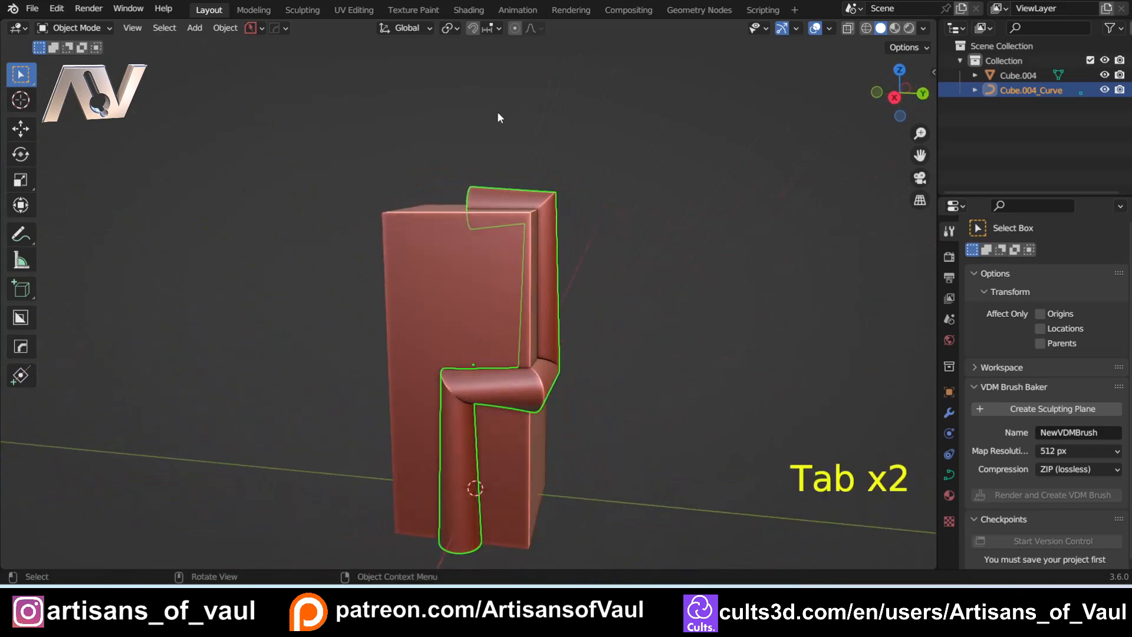
{"action": "left_click", "coordinate": [422, 263]}
{"action": "key", "text": "h"}
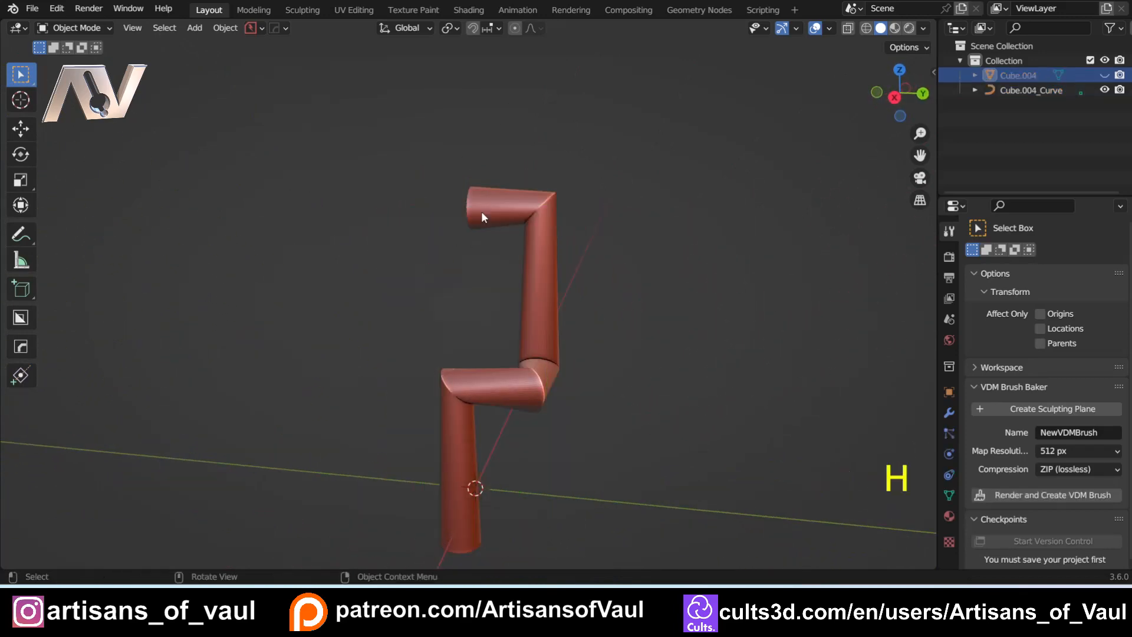
In Edit Mode, from a side view, extrude the pipe's upper end point upward along Z
{"action": "left_click", "coordinate": [498, 217]}
{"action": "mouse_move", "coordinate": [502, 217]}
{"action": "middle_mouse_down"}
{"action": "mouse_move", "coordinate": [560, 217]}
{"action": "mouse_move", "coordinate": [519, 229]}
{"action": "middle_mouse_up"}
{"action": "key", "text": "Tab"}
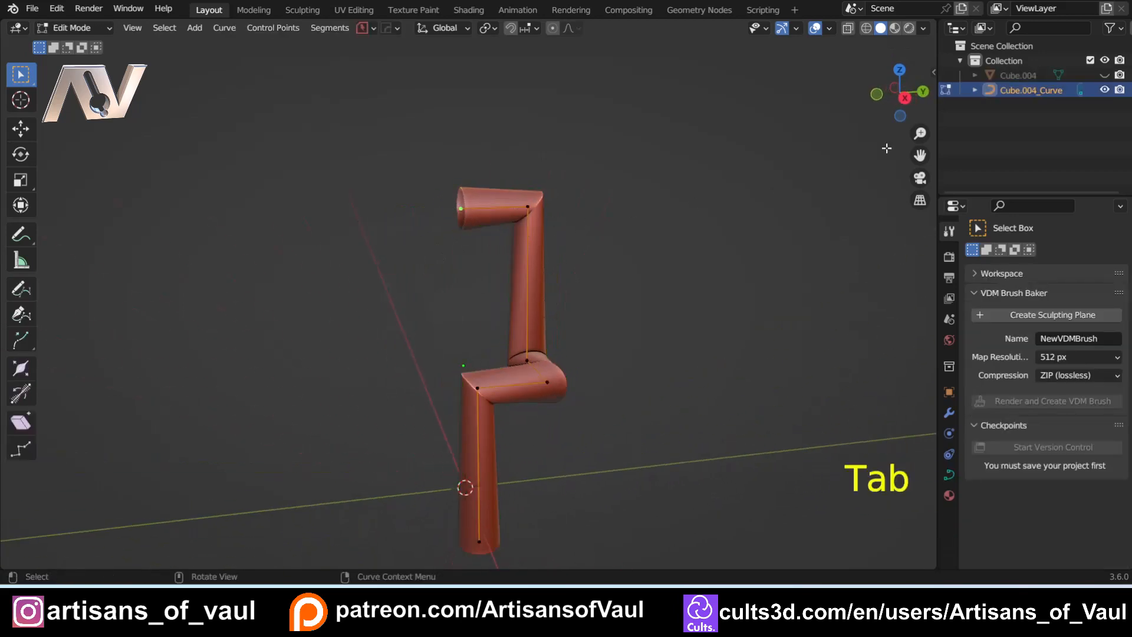
{"action": "left_click", "coordinate": [905, 97]}
{"action": "middle_click_drag", "start_coordinate": [530, 235], "coordinate": [506, 272], "text": "shift"}
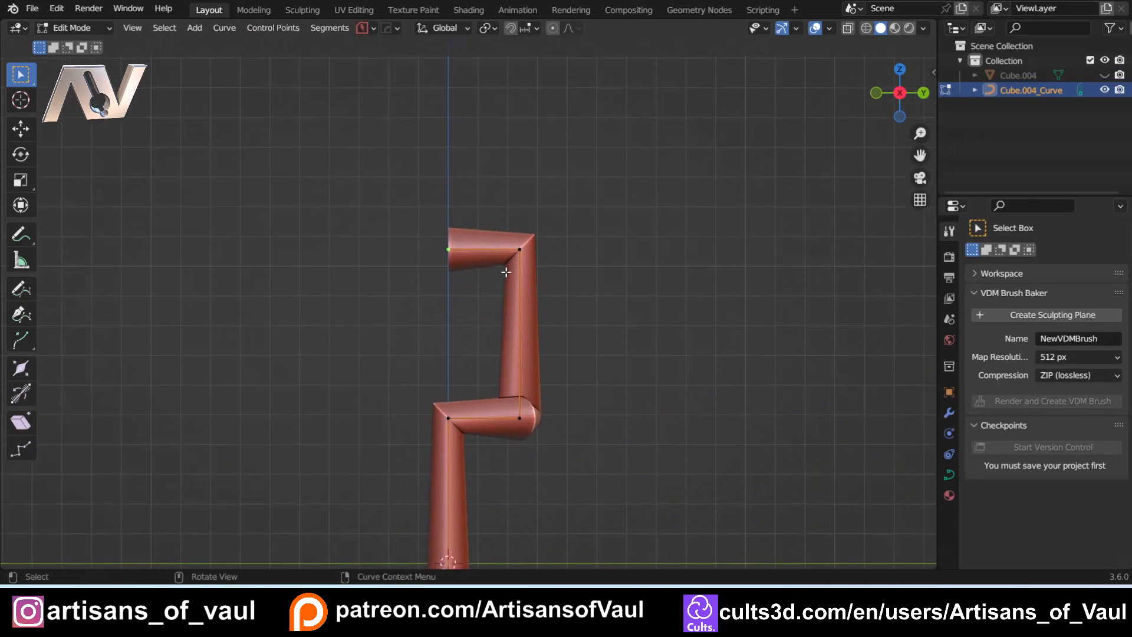
{"action": "key", "text": "e"}
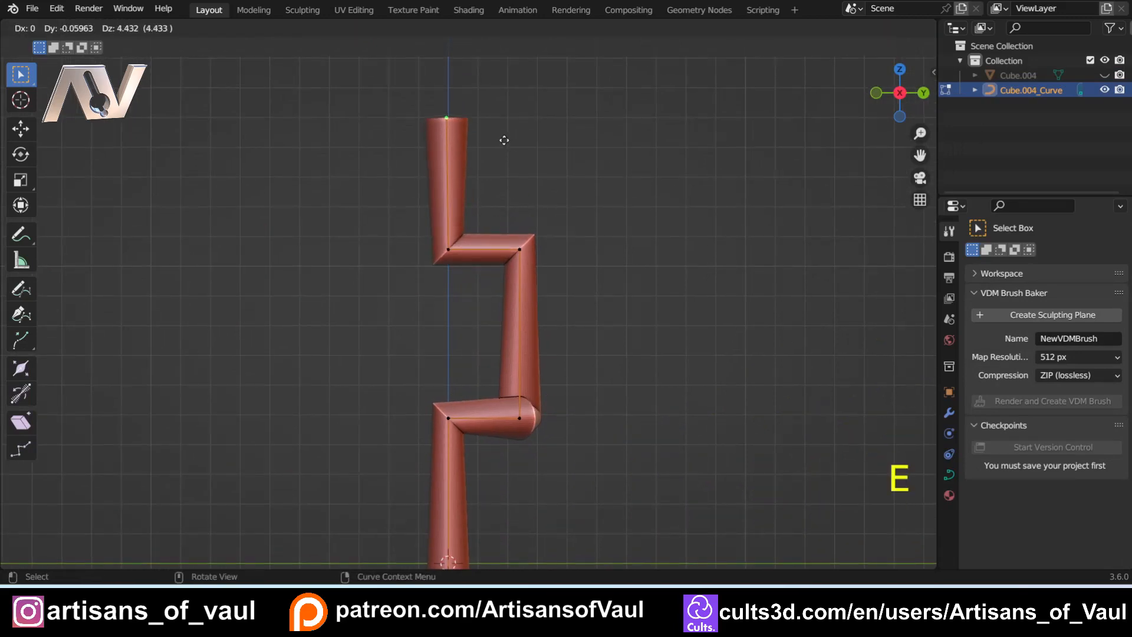
{"action": "key", "text": "z"}
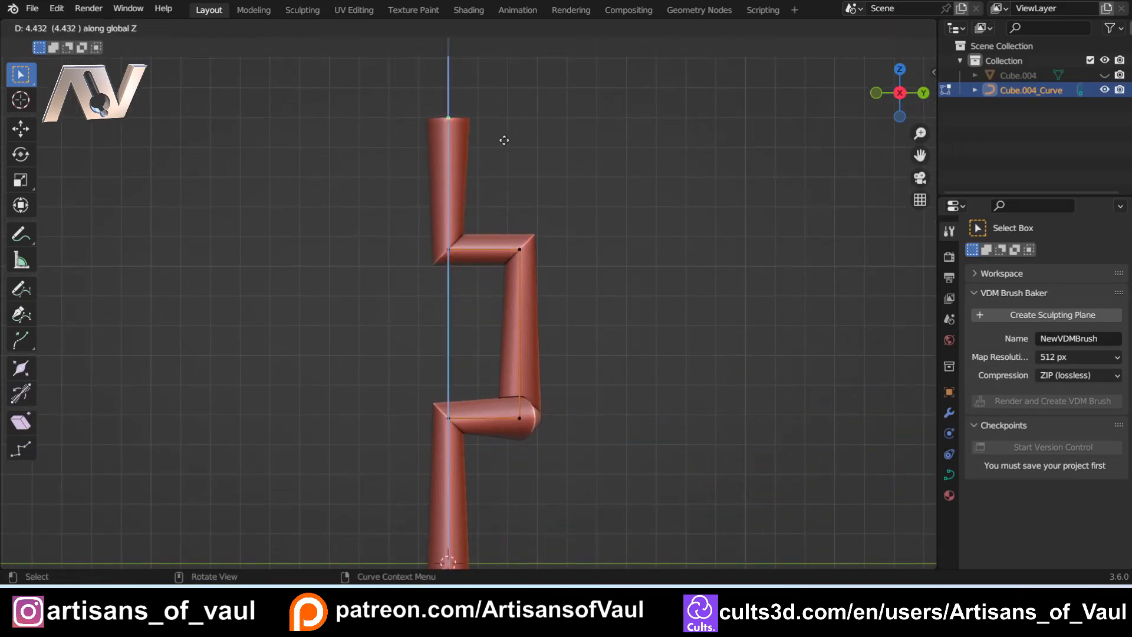
{"action": "left_click", "coordinate": [499, 174]}
{"action": "scroll", "coordinate": [520, 234], "scroll_direction": "down", "scroll_amount": 3}
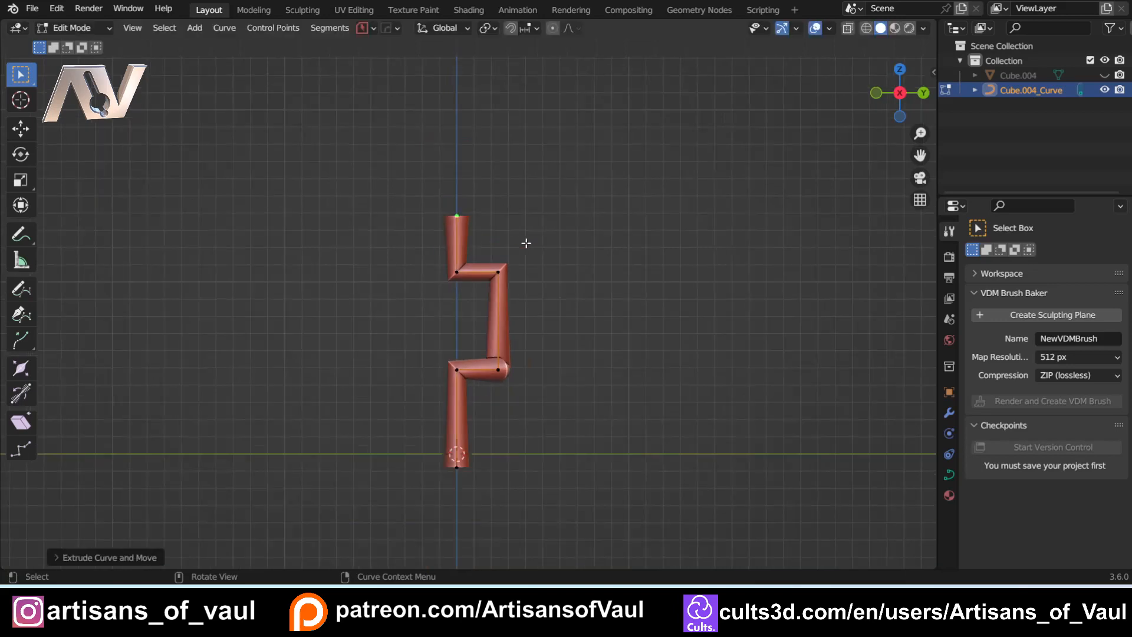
Examine the pipe's sharp corners from several angles and look over the CURVEmachine options
{"action": "middle_click_drag", "start_coordinate": [526, 243], "coordinate": [441, 264]}
{"action": "scroll", "coordinate": [460, 329], "scroll_direction": "up", "scroll_amount": 4}
{"action": "middle_click_drag", "start_coordinate": [490, 363], "coordinate": [514, 306], "text": "shift"}
{"action": "middle_click_drag", "start_coordinate": [430, 310], "coordinate": [472, 344], "text": "shift"}
{"action": "key", "text": "y"}
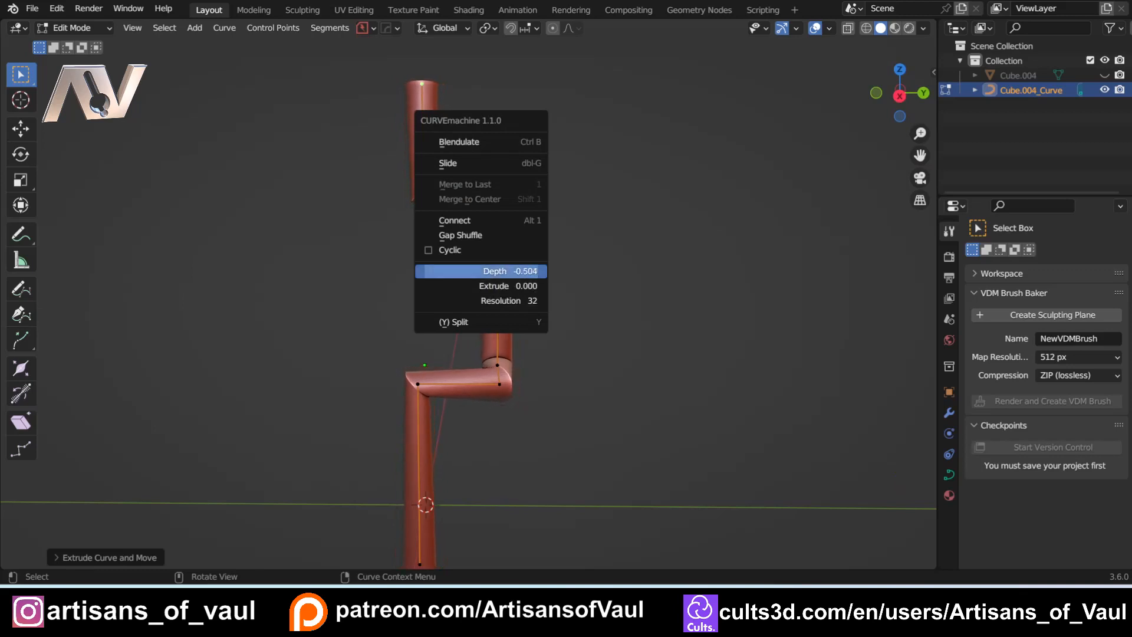
{"action": "middle_click_drag", "start_coordinate": [456, 392], "coordinate": [455, 343], "text": "shift"}
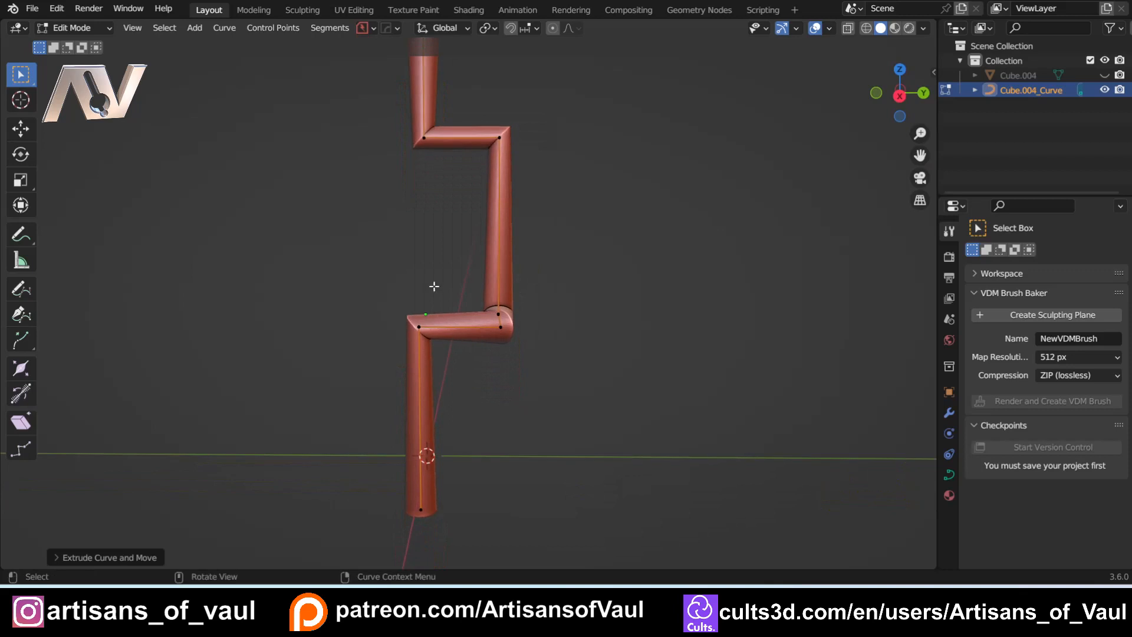
{"action": "middle_click_drag", "start_coordinate": [426, 255], "coordinate": [365, 347]}
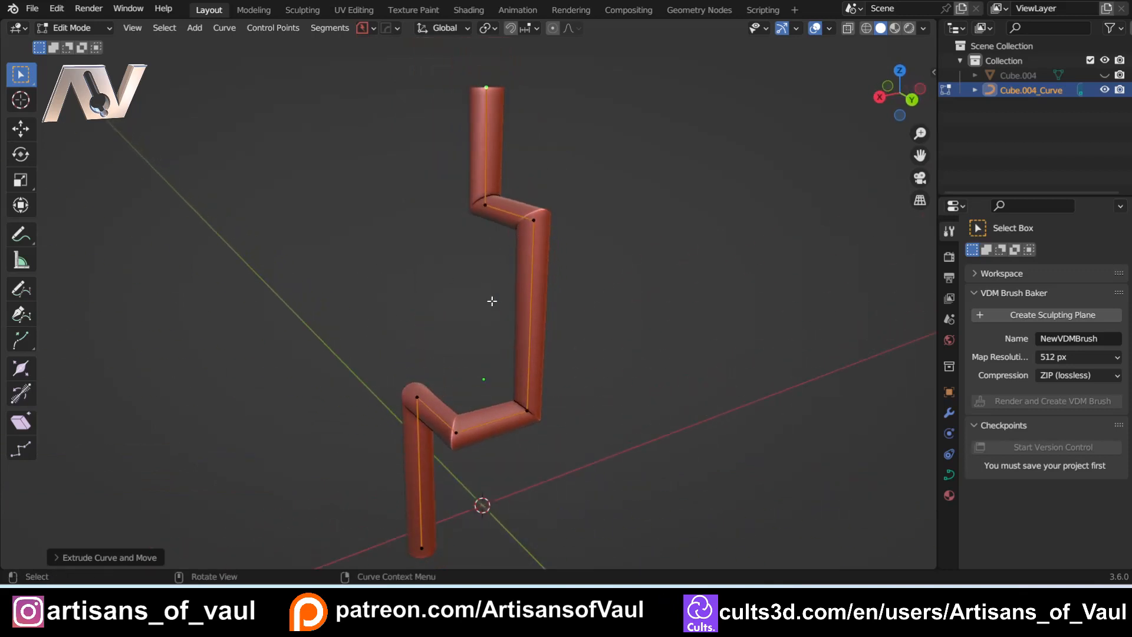
{"action": "middle_click_drag", "start_coordinate": [391, 386], "coordinate": [463, 369]}
{"action": "middle_click_drag", "start_coordinate": [463, 369], "coordinate": [513, 363], "text": "shift"}
{"action": "scroll", "coordinate": [512, 364], "scroll_direction": "up", "scroll_amount": 3}
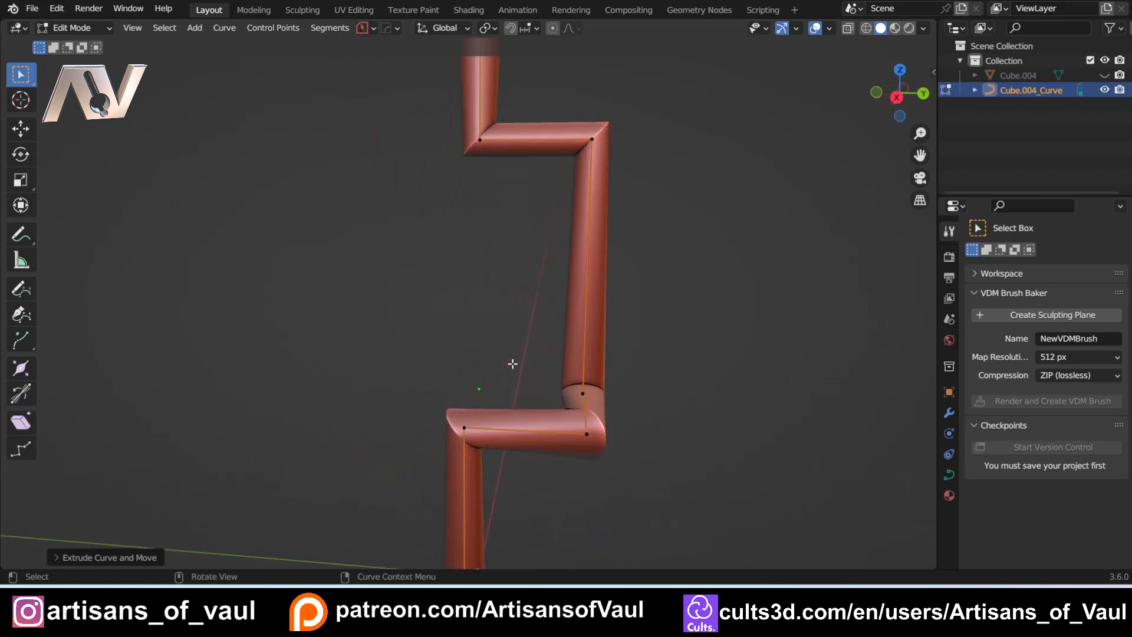
{"action": "scroll", "coordinate": [512, 364], "scroll_direction": "down", "scroll_amount": 2}
{"action": "middle_click_drag", "start_coordinate": [462, 270], "coordinate": [439, 353], "text": "shift"}
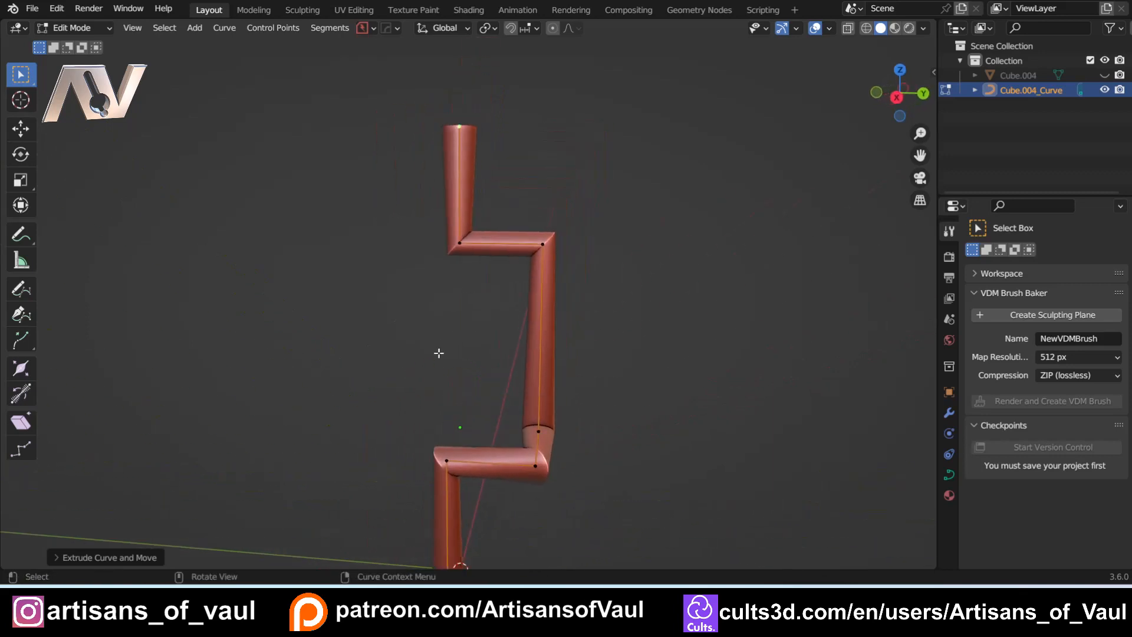
{"action": "middle_click_drag", "start_coordinate": [464, 394], "coordinate": [487, 357]}
{"action": "scroll", "coordinate": [470, 285], "scroll_direction": "up", "scroll_amount": 3}
{"action": "middle_click_drag", "start_coordinate": [487, 357], "coordinate": [437, 188], "text": "shift"}
Round the pipe's lower front corner with Blendulate, using an amount of about 0.709 and 16 segments
{"action": "left_click_drag", "start_coordinate": [298, 262], "coordinate": [369, 326]}
{"action": "mouse_move", "coordinate": [430, 352]}
{"action": "middle_mouse_down"}
{"action": "mouse_move", "coordinate": [404, 376]}
{"action": "mouse_move", "coordinate": [443, 365]}
{"action": "middle_mouse_up"}
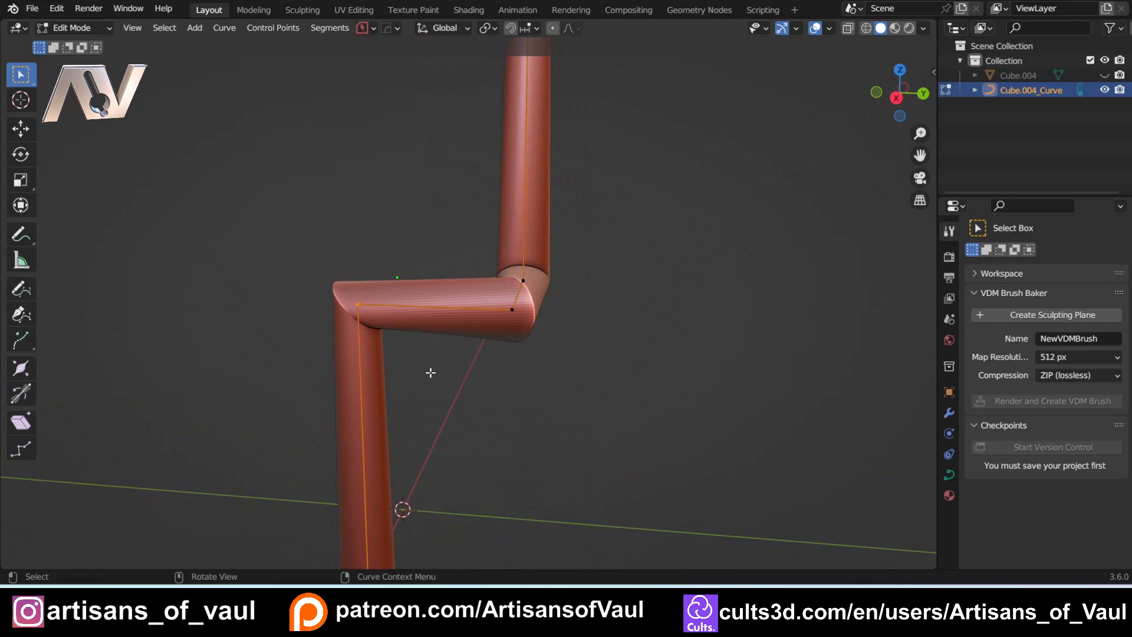
{"action": "key", "text": "ctrl+b"}
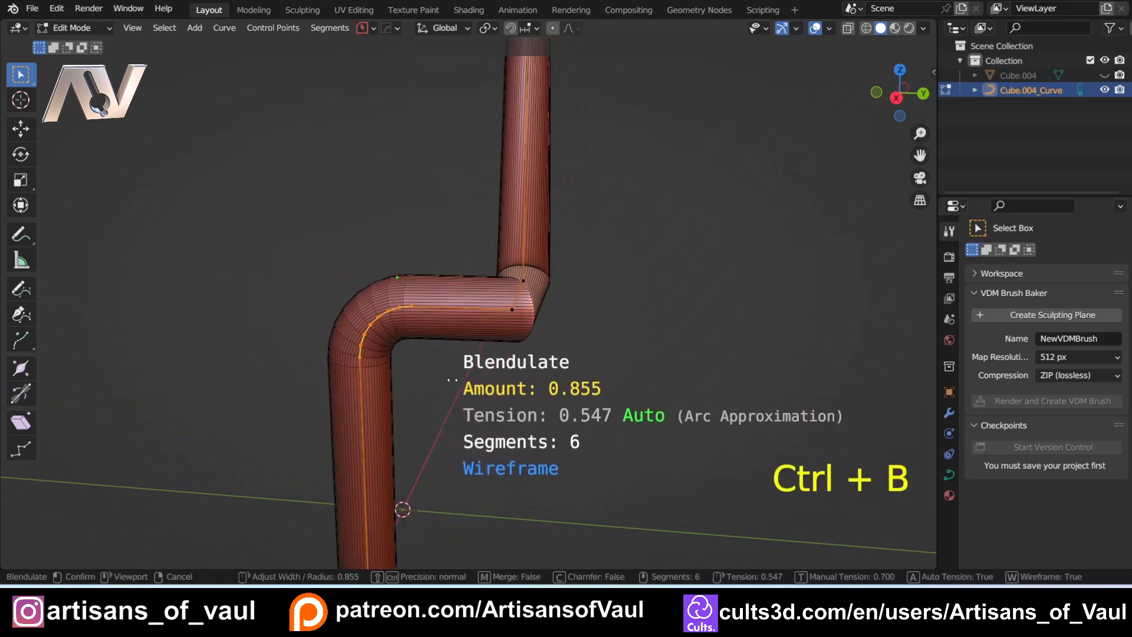
{"action": "scroll", "coordinate": [456, 384], "scroll_direction": "up", "scroll_amount": 3}
{"action": "scroll", "coordinate": [457, 386], "scroll_direction": "up", "scroll_amount": 2}
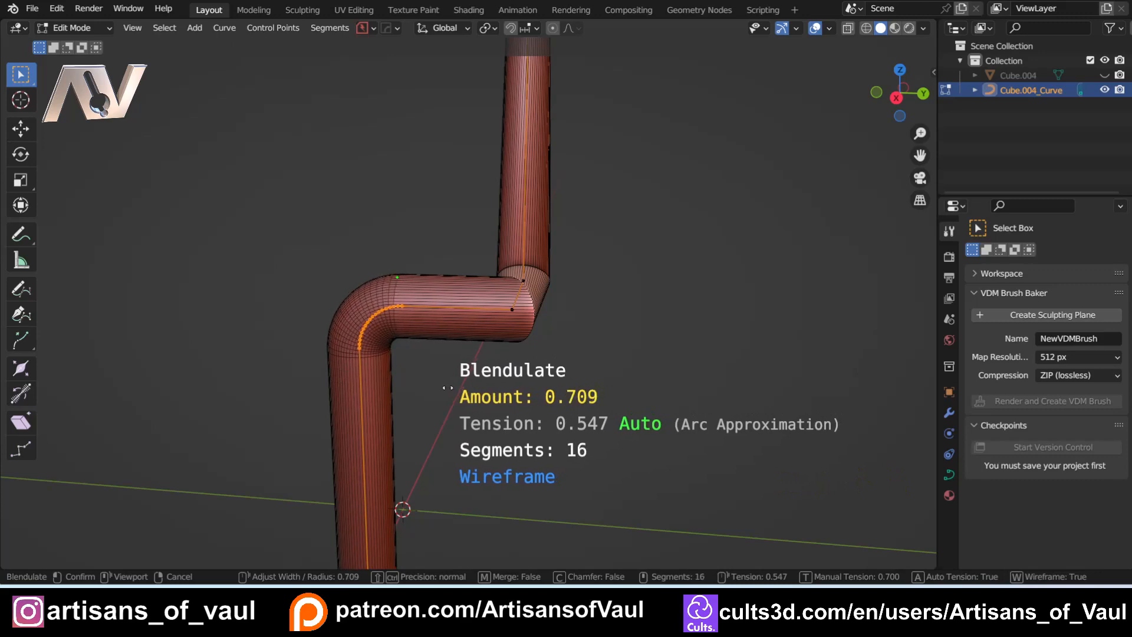
{"action": "left_click", "coordinate": [447, 388]}
Blendulate the next corner along the lower horizontal run, reusing the previous settings
{"action": "middle_click_drag", "start_coordinate": [447, 388], "coordinate": [389, 383]}
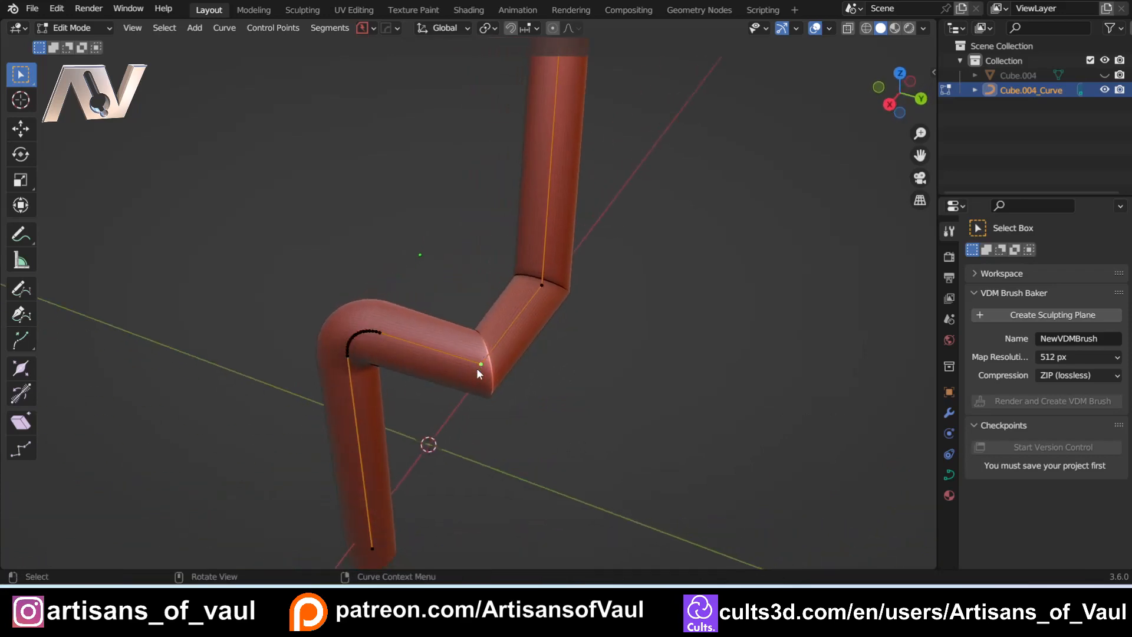
{"action": "middle_click_drag", "start_coordinate": [495, 373], "coordinate": [415, 370]}
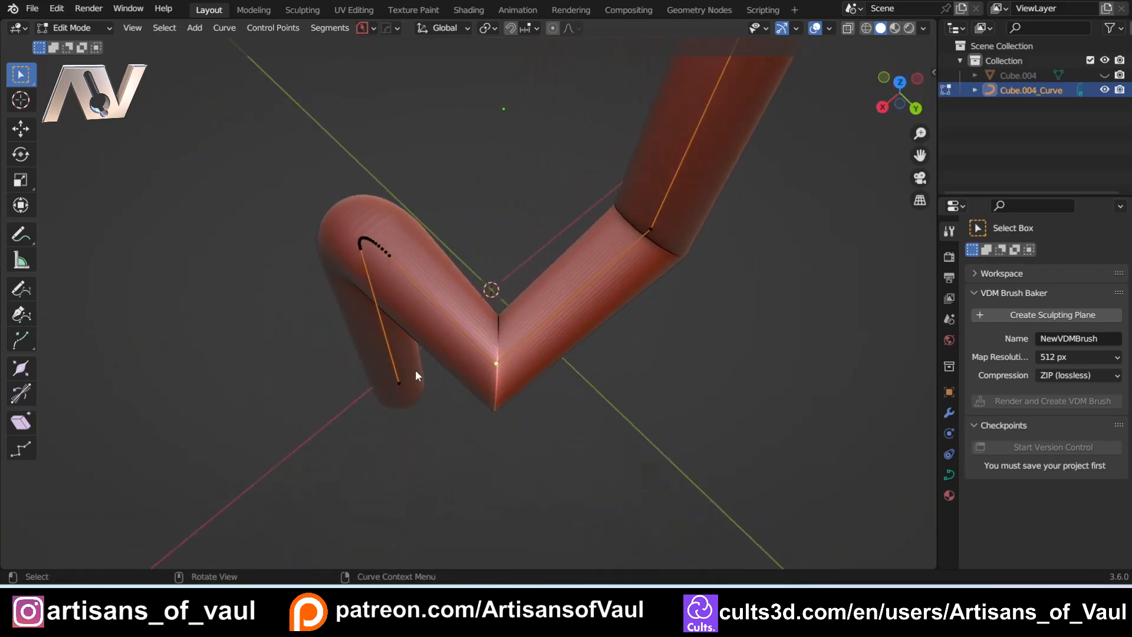
{"action": "middle_click_drag", "start_coordinate": [577, 256], "coordinate": [460, 307]}
{"action": "key", "text": "y"}
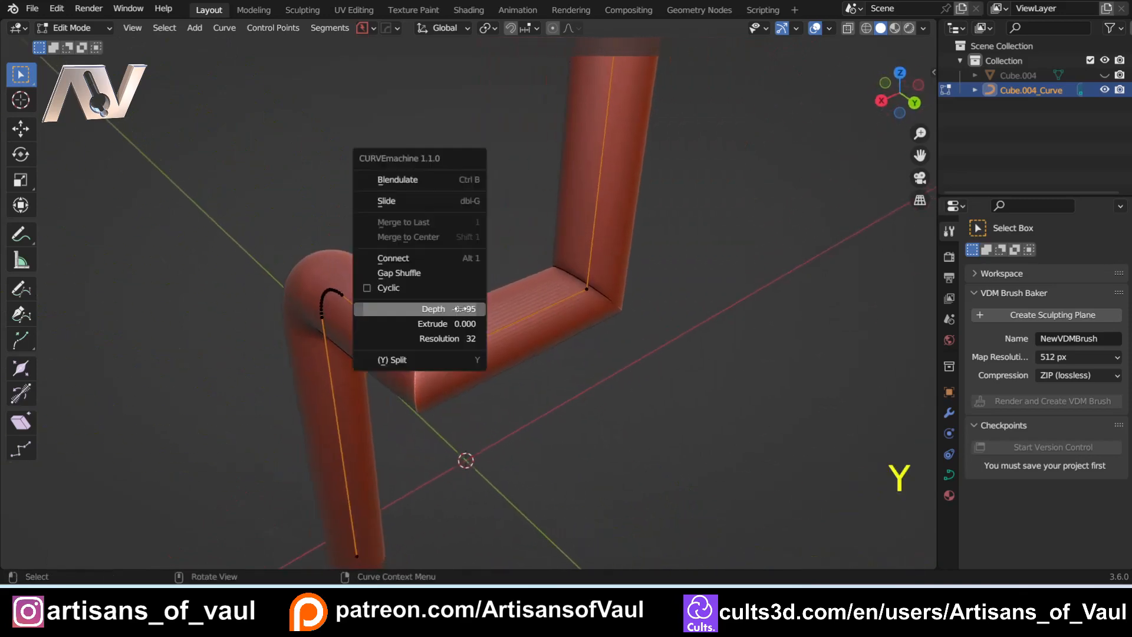
{"action": "left_click", "coordinate": [440, 179], "text": "alt"}
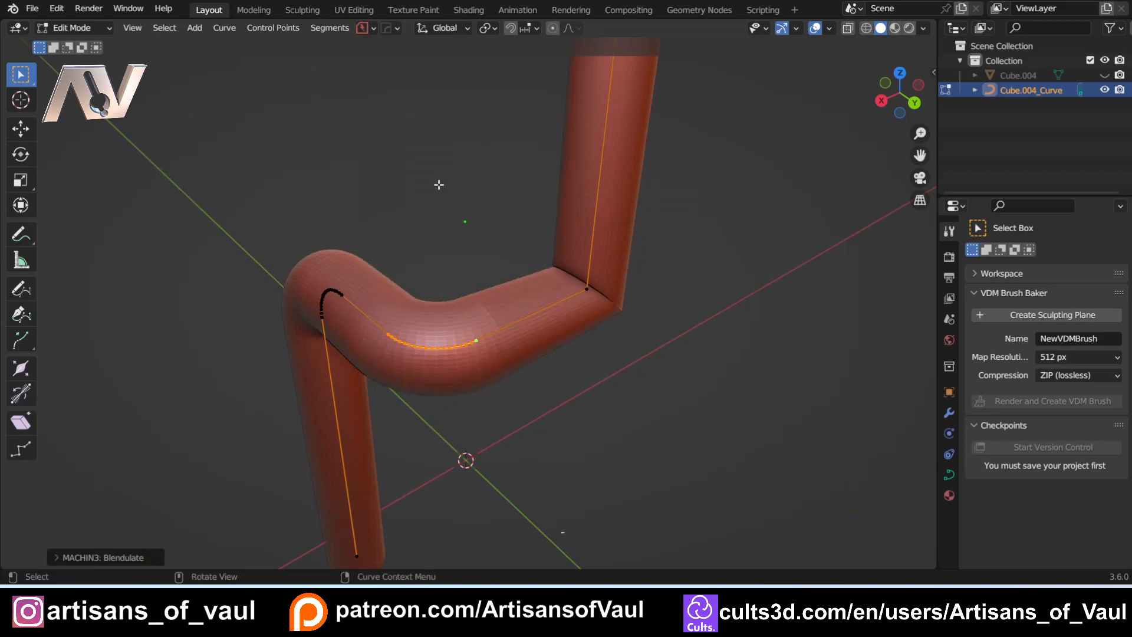
Blendulate the corner at the foot of the pipe's tall middle vertical section with the same settings
{"action": "middle_click_drag", "start_coordinate": [437, 185], "coordinate": [614, 307]}
{"action": "left_click", "coordinate": [613, 301]}
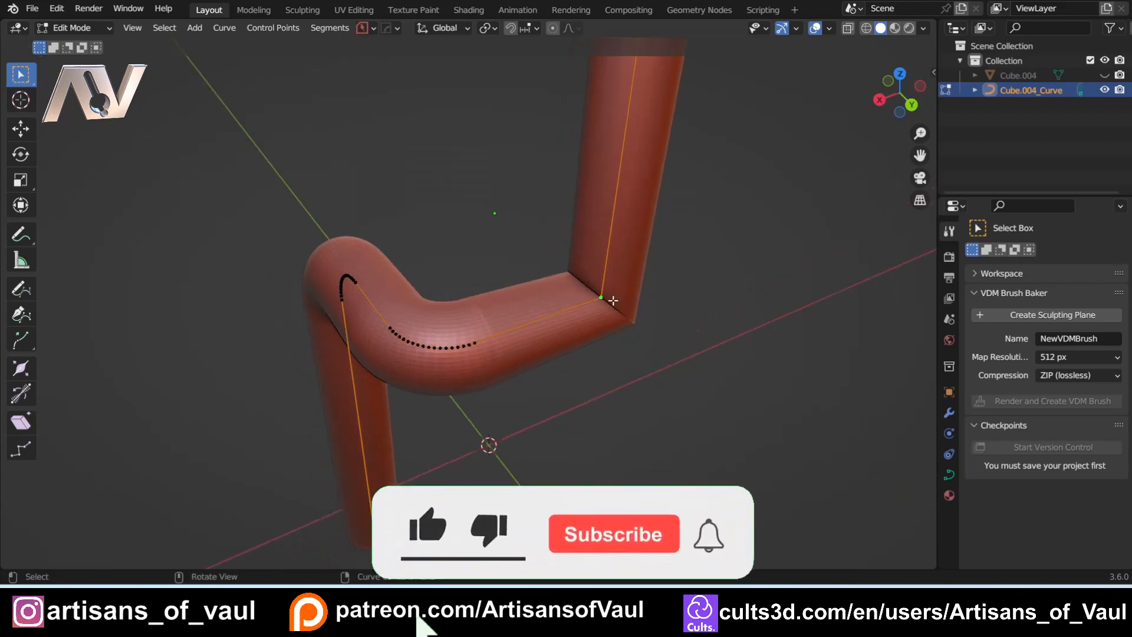
{"action": "key", "text": "y"}
{"action": "left_click", "coordinate": [613, 303]}
{"action": "scroll", "coordinate": [612, 302], "scroll_direction": "down", "scroll_amount": 3}
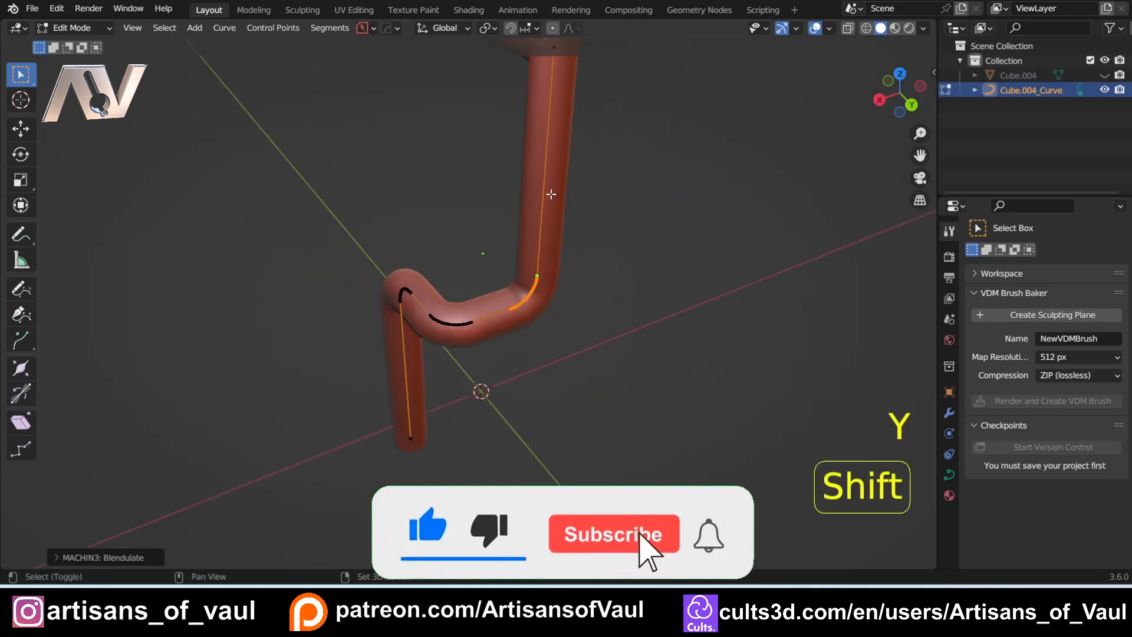
Blendulate the two upper corners at either end of the pipe's upper horizontal run
{"action": "middle_click_drag", "start_coordinate": [550, 195], "coordinate": [487, 376], "text": "shift"}
{"action": "left_click", "coordinate": [462, 318]}
{"action": "key", "text": "y"}
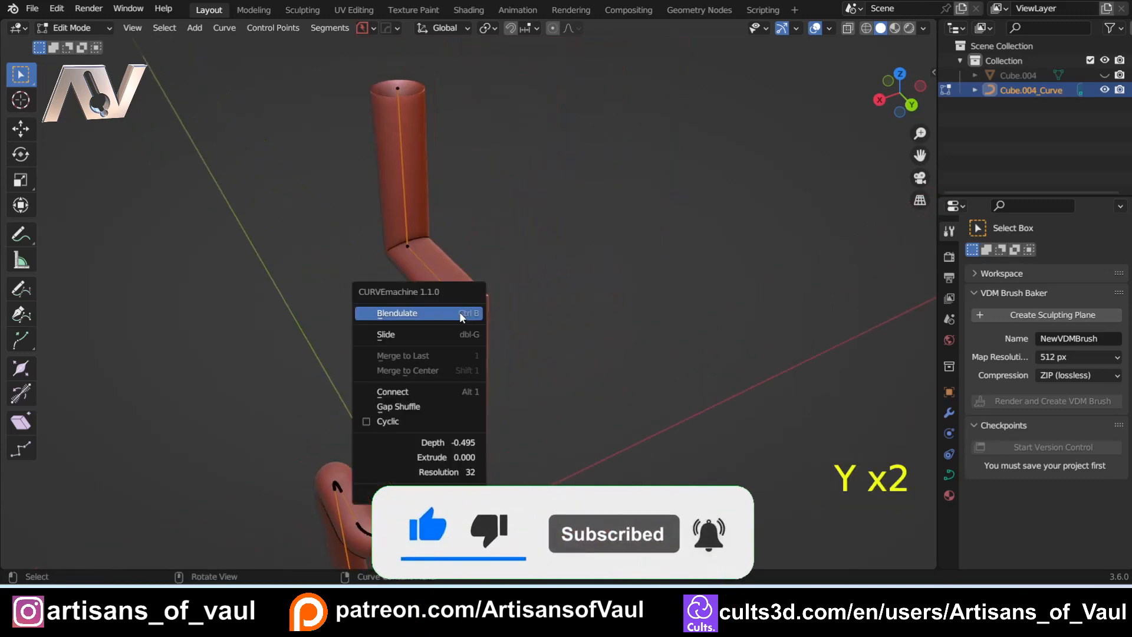
{"action": "left_click", "coordinate": [462, 313]}
{"action": "middle_click_drag", "start_coordinate": [462, 313], "coordinate": [469, 217]}
{"action": "key", "text": "y"}
{"action": "left_click", "coordinate": [470, 220]}
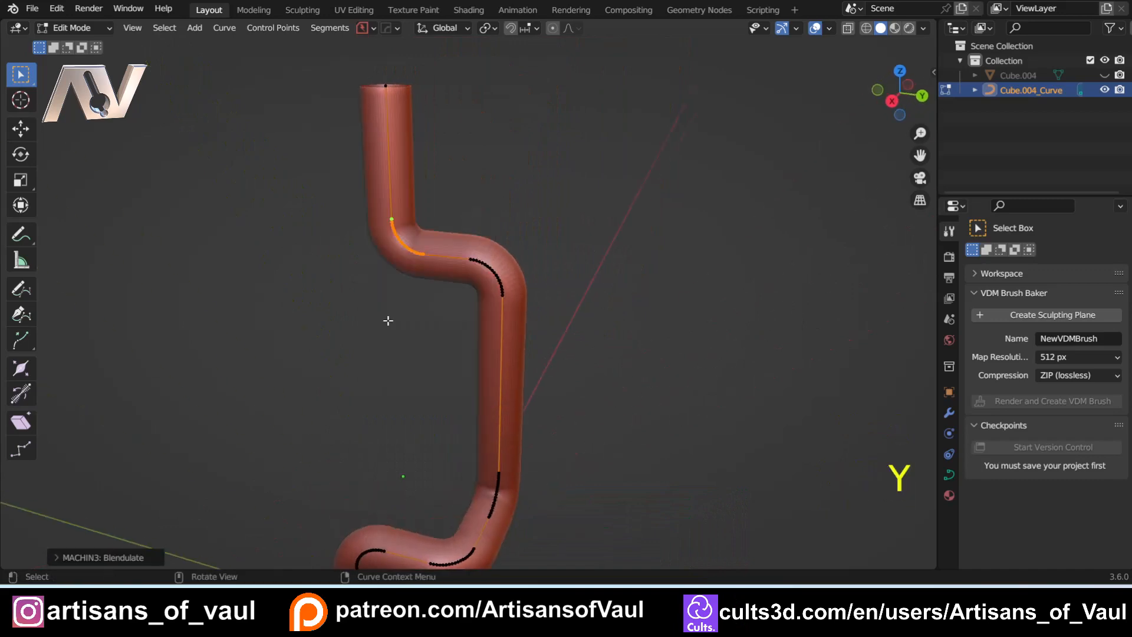
Select the pipe's top bend and end point and move them about -3.4 along Y
{"action": "middle_click_drag", "start_coordinate": [387, 321], "coordinate": [430, 256]}
{"action": "scroll", "coordinate": [430, 255], "scroll_direction": "down", "scroll_amount": 2}
{"action": "middle_click_drag", "start_coordinate": [406, 292], "coordinate": [400, 252], "text": "shift"}
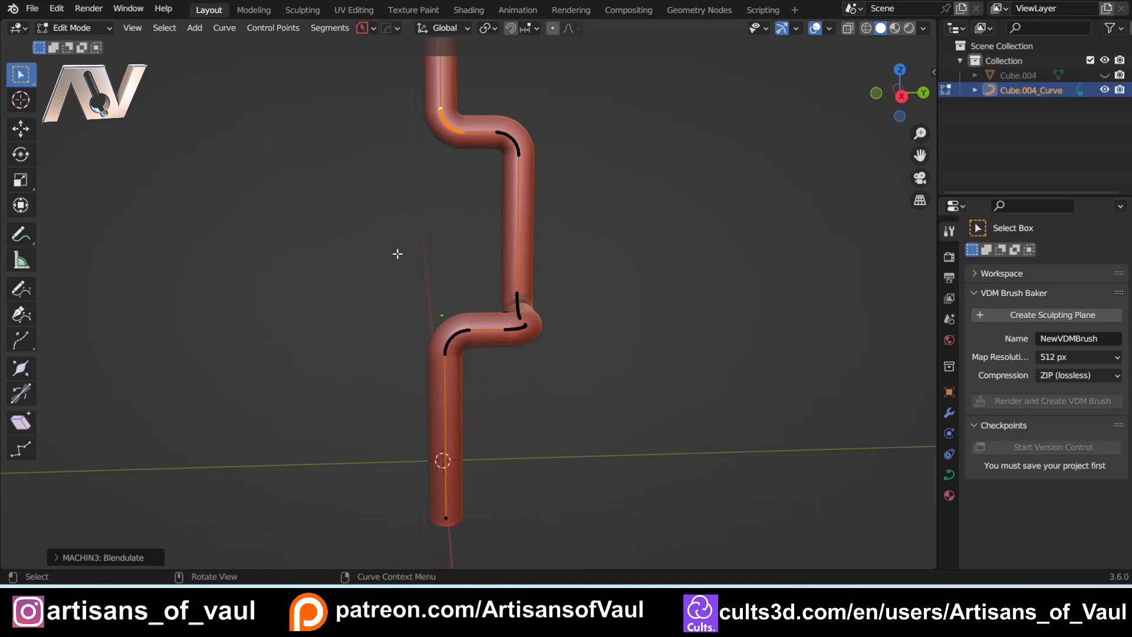
{"action": "middle_click_drag", "start_coordinate": [435, 188], "coordinate": [407, 290]}
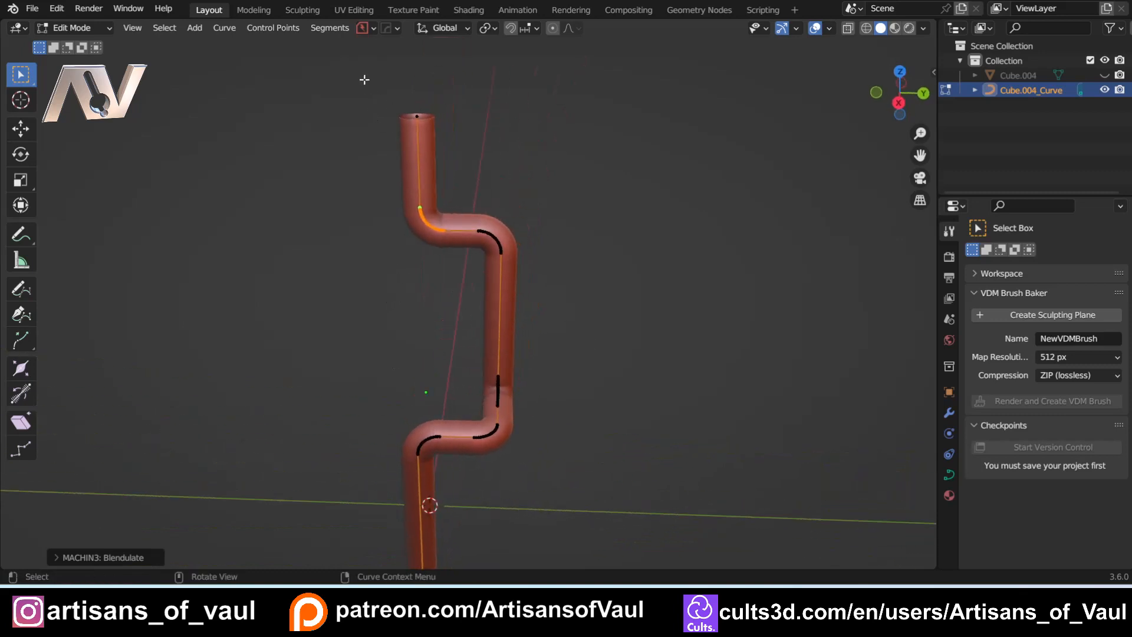
{"action": "left_click_drag", "start_coordinate": [365, 80], "coordinate": [450, 257]}
{"action": "middle_click_drag", "start_coordinate": [450, 257], "coordinate": [457, 230], "text": "shift"}
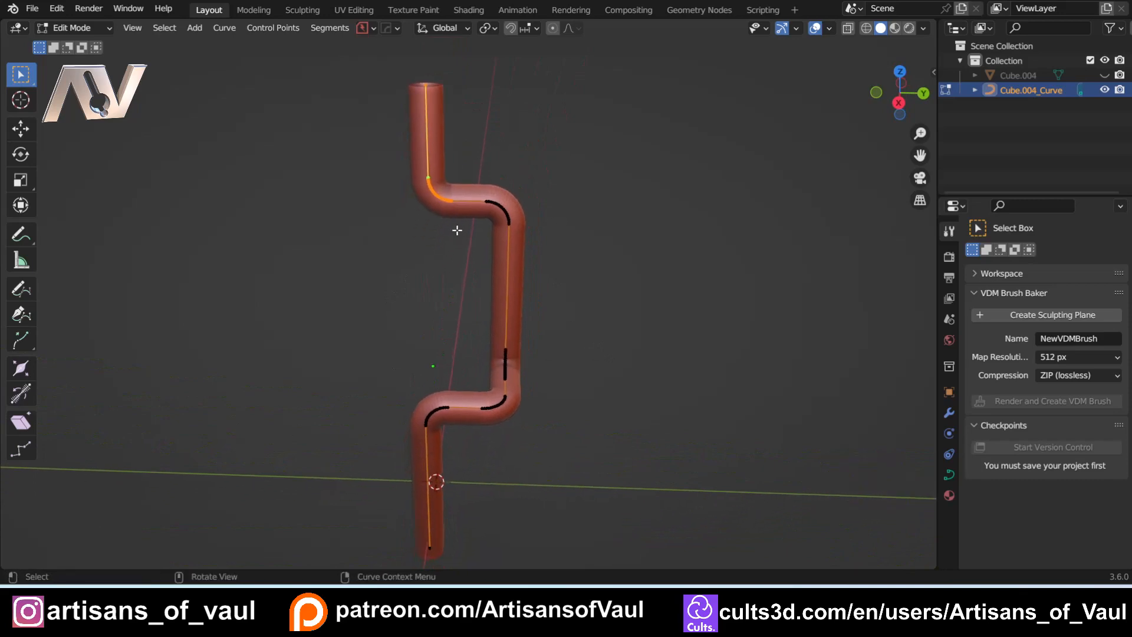
{"action": "key", "text": "g"}
{"action": "key", "text": "y"}
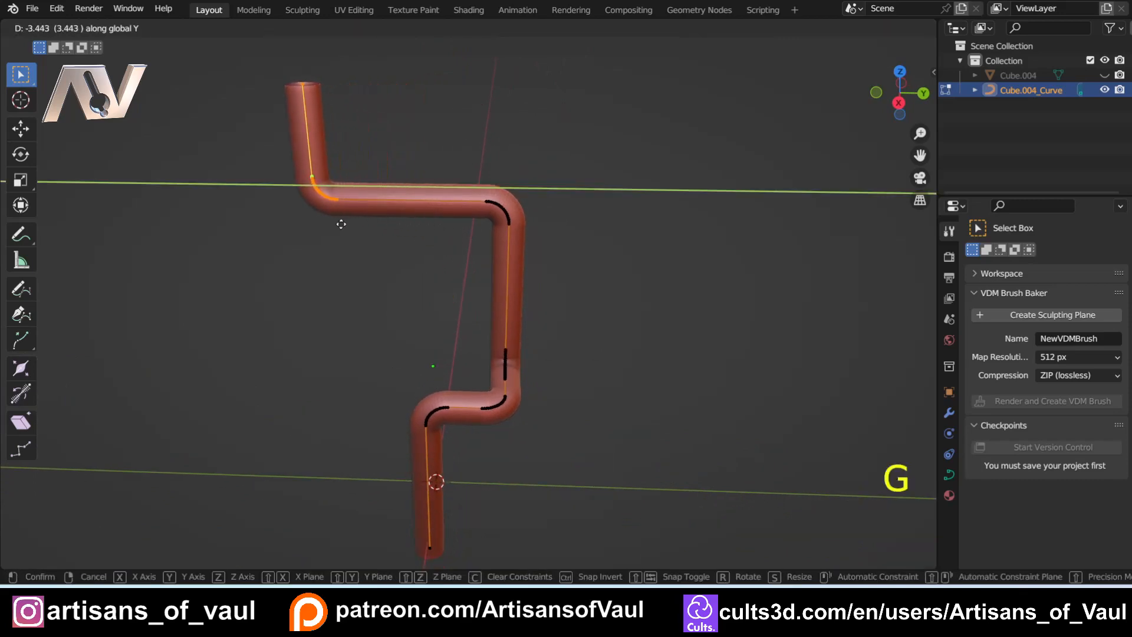
{"action": "left_click", "coordinate": [340, 224]}
Move the selected top section part of the way back along Y and return to Object Mode
{"action": "key", "text": "g"}
{"action": "key", "text": "y"}
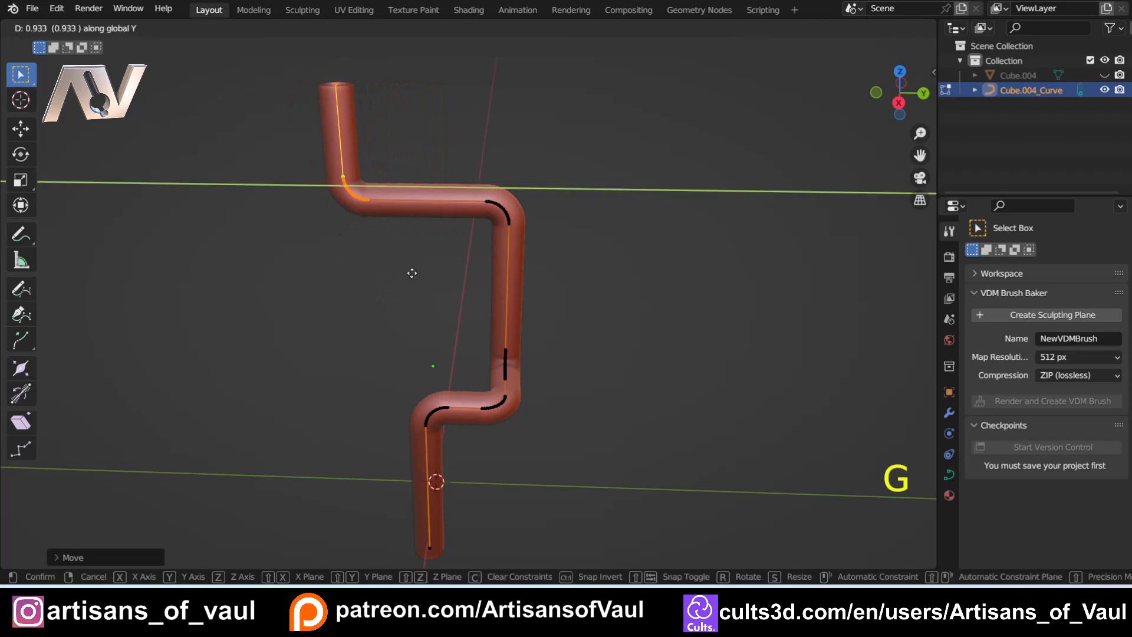
{"action": "left_click", "coordinate": [427, 278]}
{"action": "middle_click_drag", "start_coordinate": [380, 289], "coordinate": [494, 277], "text": "shift"}
{"action": "key", "text": "Tab"}
Examine the finished pipe and its rounded bends up close and from several angles
{"action": "left_click", "coordinate": [460, 119]}
{"action": "left_click", "coordinate": [470, 381]}
{"action": "scroll", "coordinate": [437, 257], "scroll_direction": "down", "scroll_amount": 1}
{"action": "scroll", "coordinate": [452, 271], "scroll_direction": "up", "scroll_amount": 3}
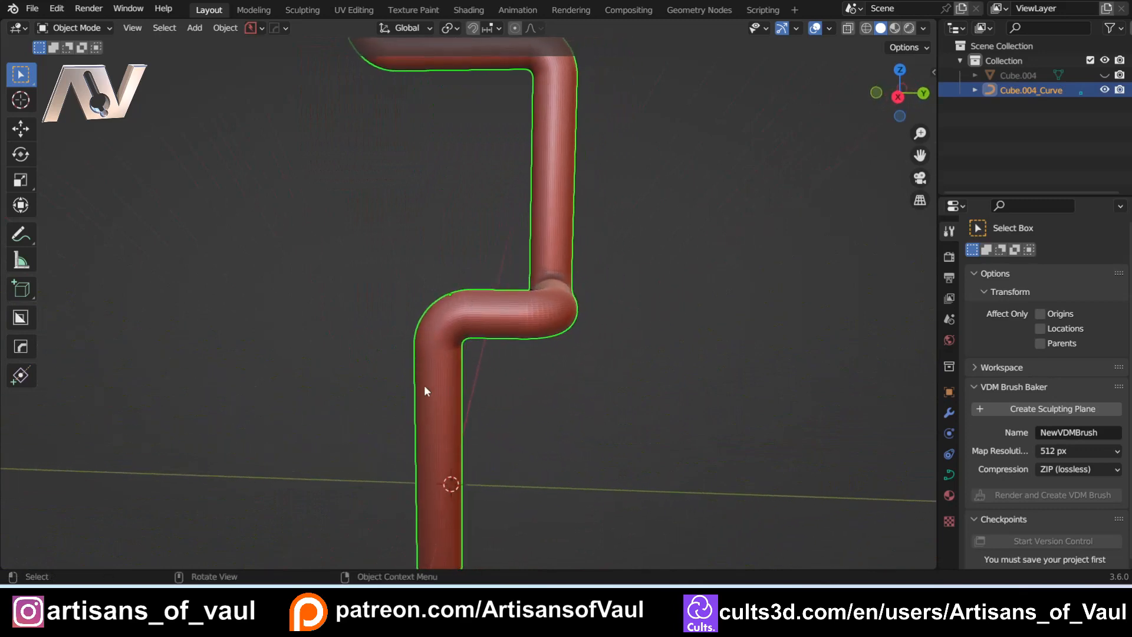
{"action": "scroll", "coordinate": [496, 339], "scroll_direction": "down", "scroll_amount": 2}
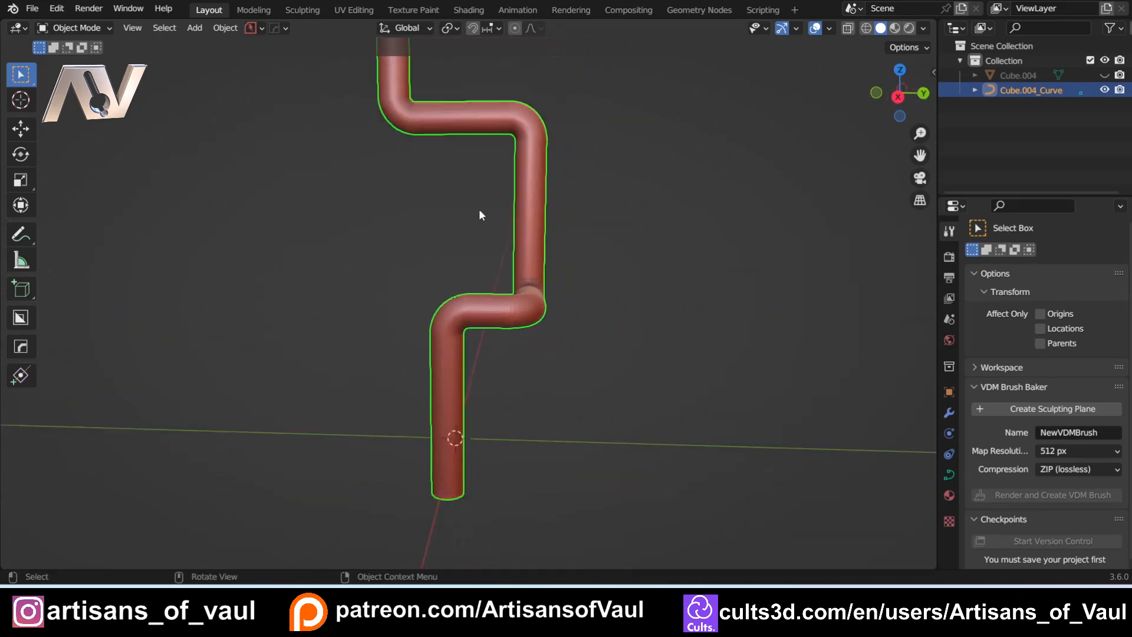
{"action": "middle_click_drag", "start_coordinate": [479, 125], "coordinate": [458, 209], "text": "shift"}
{"action": "middle_click_drag", "start_coordinate": [529, 340], "coordinate": [423, 440]}
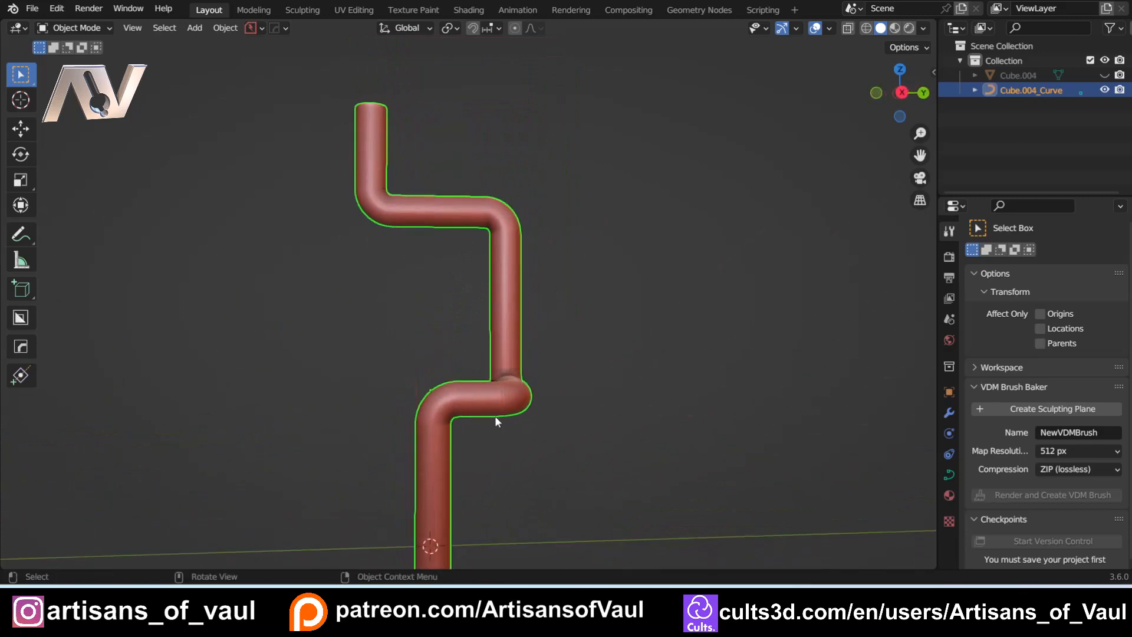
{"action": "middle_click_drag", "start_coordinate": [494, 416], "coordinate": [494, 364], "text": "shift"}
{"action": "scroll", "coordinate": [494, 304], "scroll_direction": "up", "scroll_amount": 3}
{"action": "scroll", "coordinate": [503, 374], "scroll_direction": "down", "scroll_amount": 1}
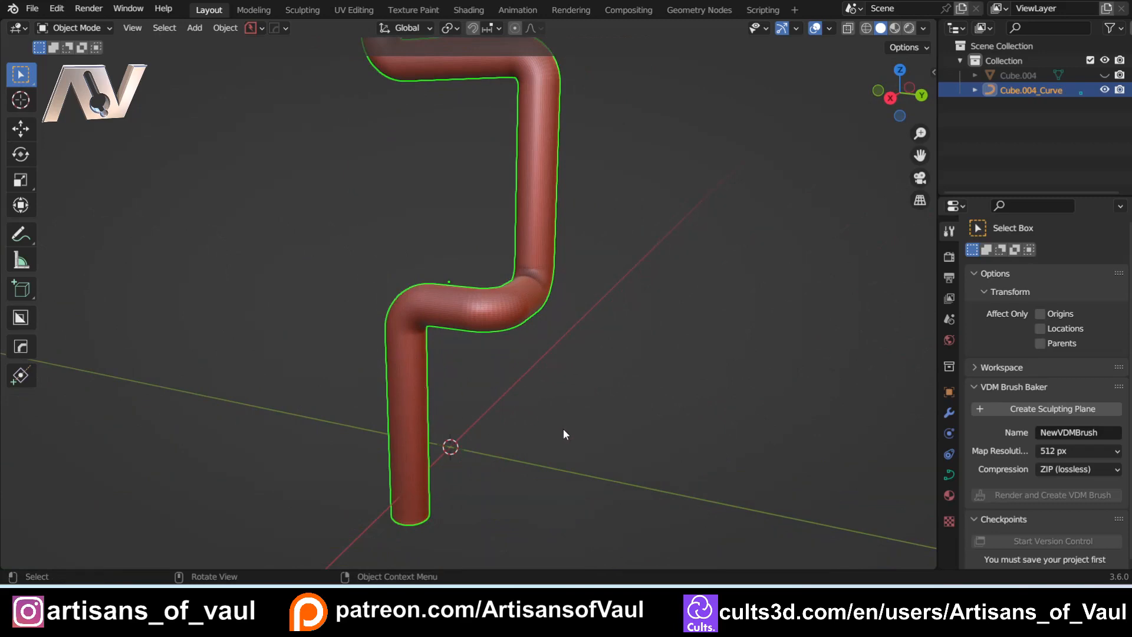
Deselect the pipe and add a mesh cylinder with 128 vertices at the 3D cursor
{"action": "middle_click_drag", "start_coordinate": [582, 422], "coordinate": [373, 369], "text": "shift"}
{"action": "scroll", "coordinate": [483, 386], "scroll_direction": "up", "scroll_amount": 1}
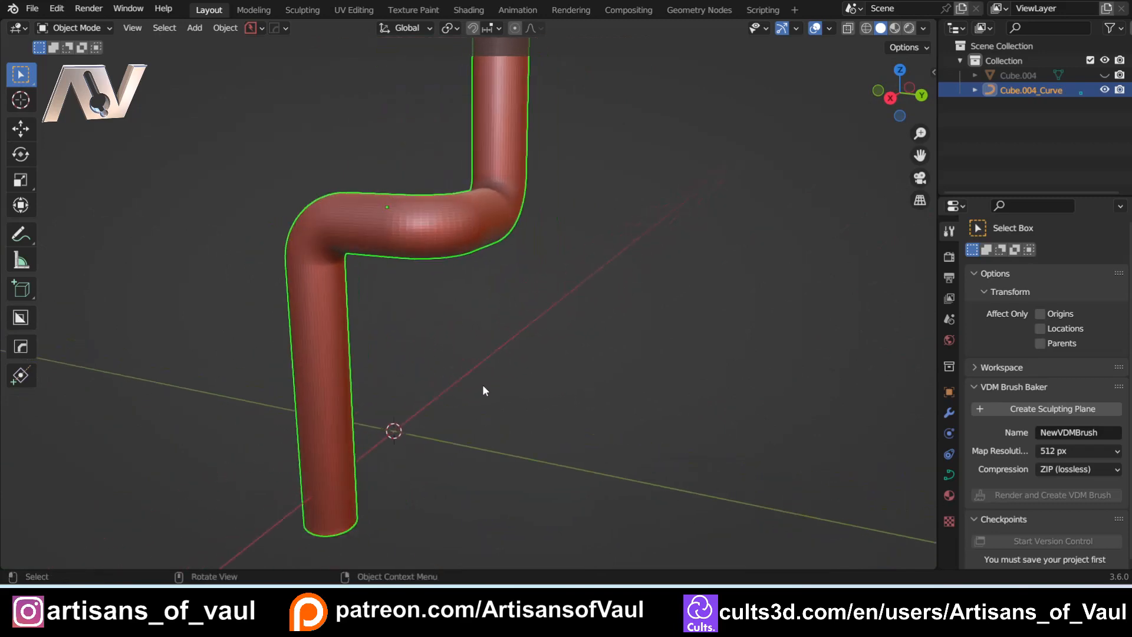
{"action": "left_click", "coordinate": [468, 375]}
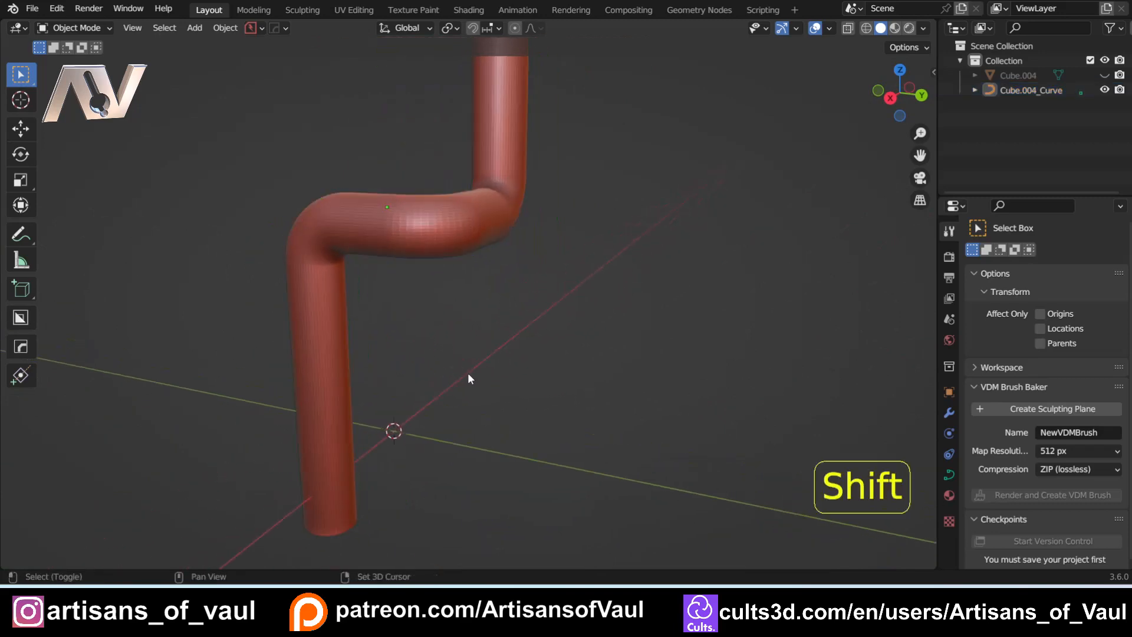
{"action": "key", "text": "shift+a"}
{"action": "mouse_move", "coordinate": [438, 268]}
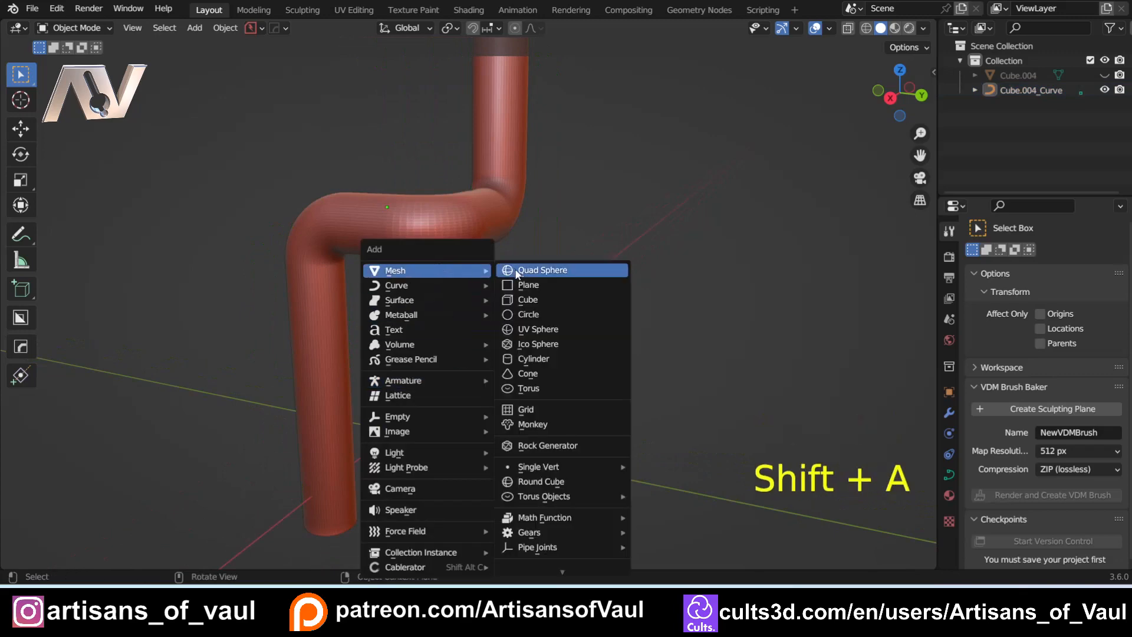
{"action": "left_click", "coordinate": [533, 359]}
{"action": "left_click", "coordinate": [67, 555]}
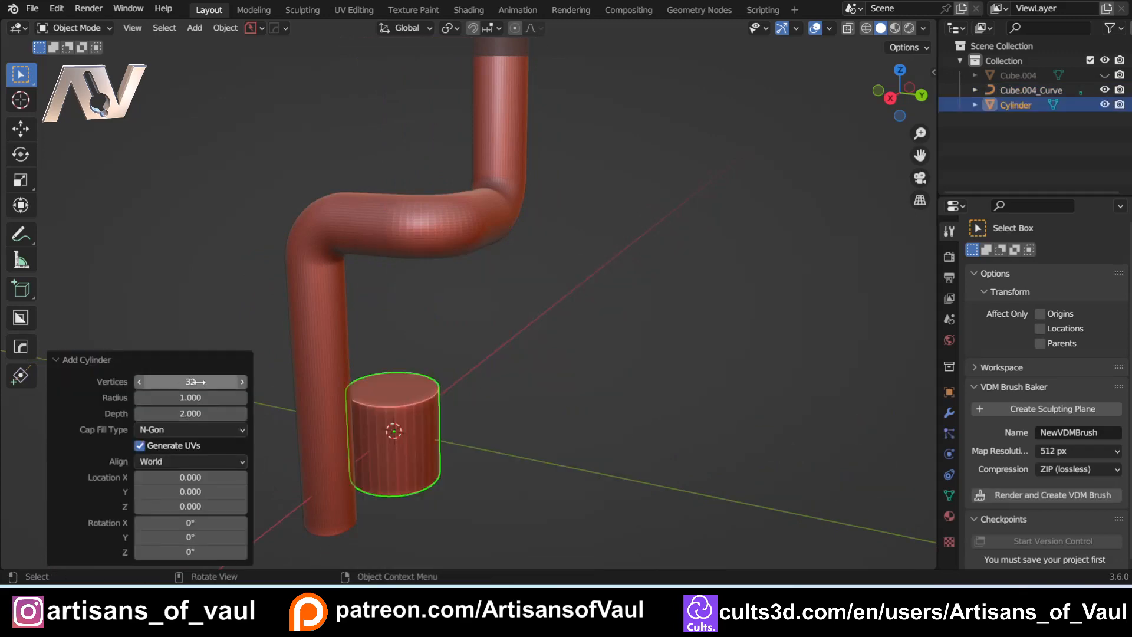
{"action": "key", "text": "Return"}
Move the cylinder clear of the pipe and flatten it into a disc by scaling it to about 0.106 along Z
{"action": "key", "text": "g"}
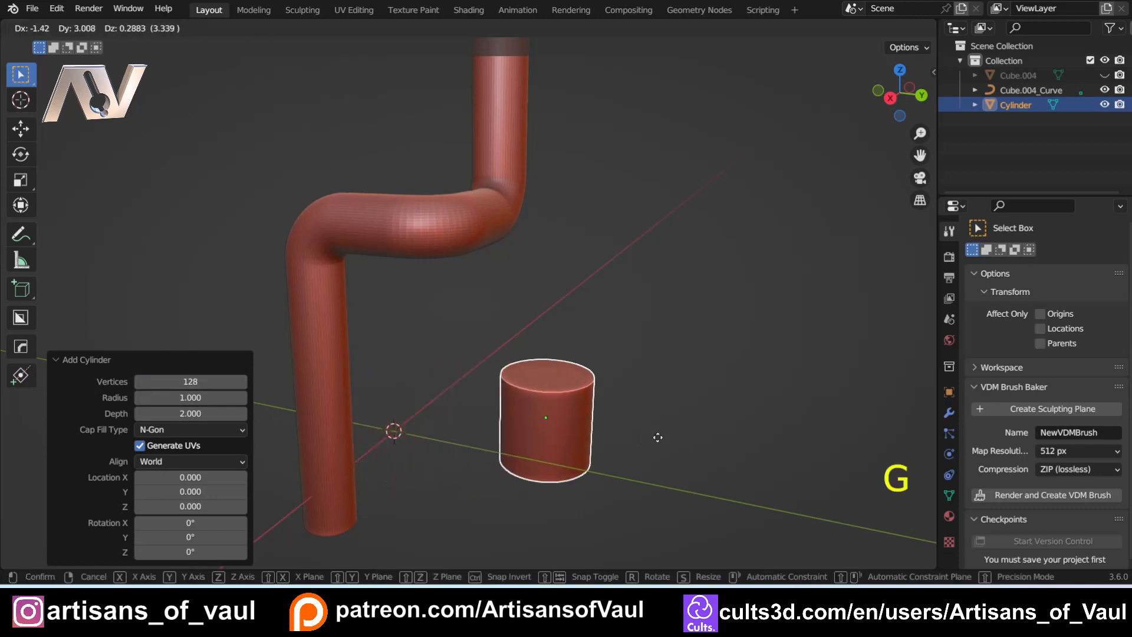
{"action": "left_click", "coordinate": [703, 448]}
{"action": "middle_click_drag", "start_coordinate": [701, 449], "coordinate": [549, 363], "text": "shift"}
{"action": "scroll", "coordinate": [457, 331], "scroll_direction": "up", "scroll_amount": 5}
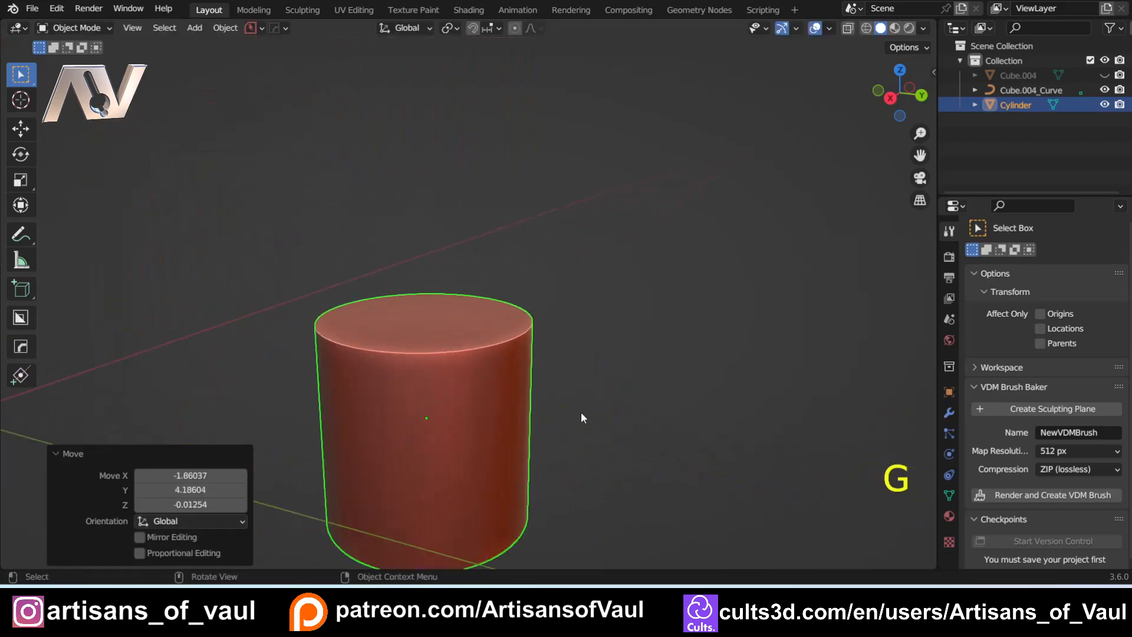
{"action": "scroll", "coordinate": [581, 418], "scroll_direction": "down", "scroll_amount": 3}
{"action": "key", "text": "s"}
{"action": "key", "text": "z"}
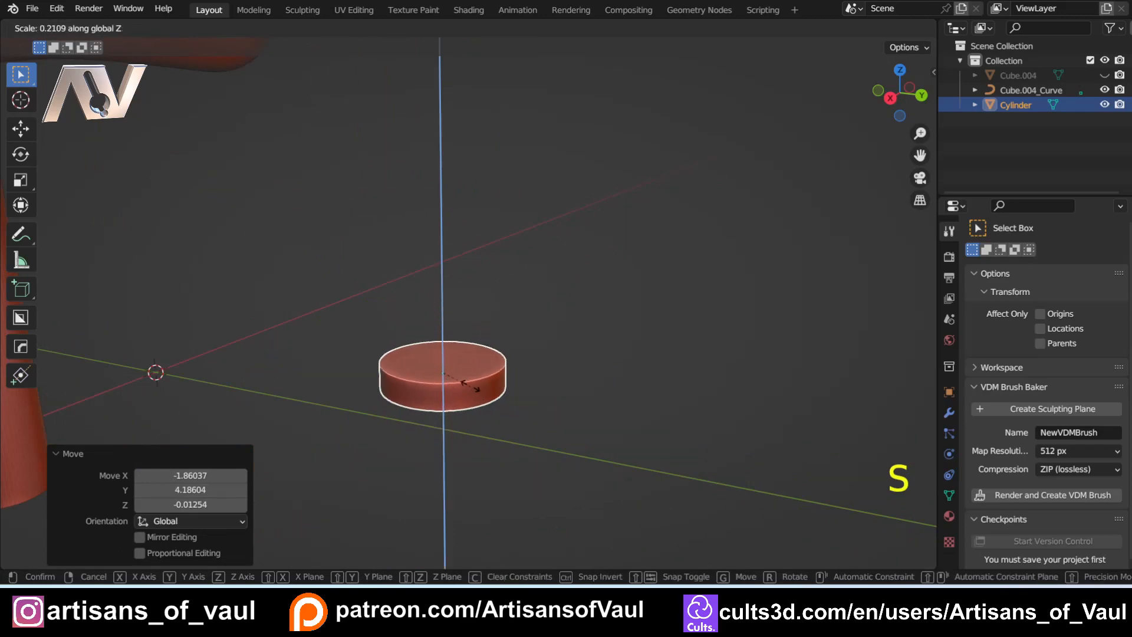
{"action": "left_click", "coordinate": [456, 374]}
{"action": "middle_click_drag", "start_coordinate": [456, 373], "coordinate": [731, 273], "text": "shift"}
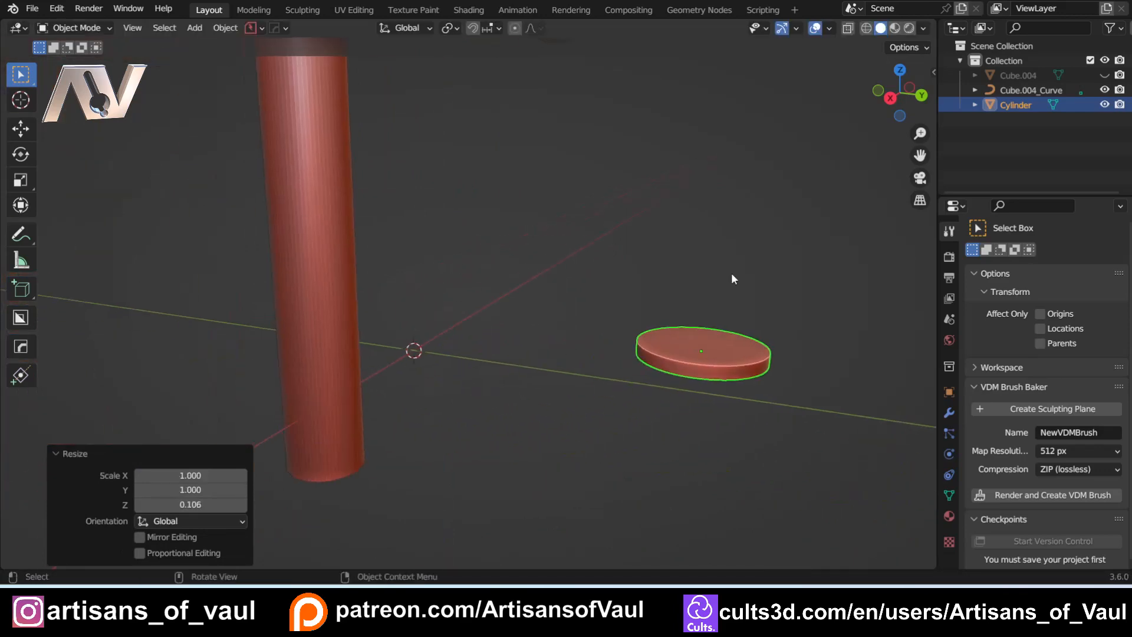
In top view, centre the disc on the pipe's lower open end and scale it uniformly to about 0.827
{"action": "left_click", "coordinate": [900, 69]}
{"action": "middle_click_drag", "start_coordinate": [561, 284], "coordinate": [573, 200], "text": "shift"}
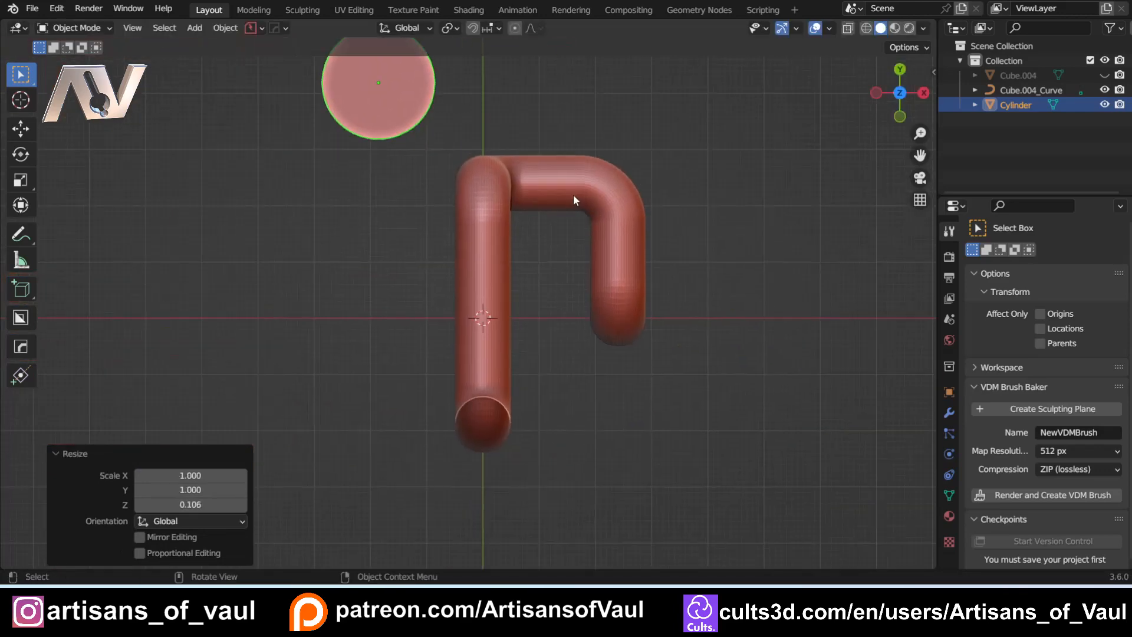
{"action": "key", "text": "g"}
{"action": "left_click", "coordinate": [678, 530]}
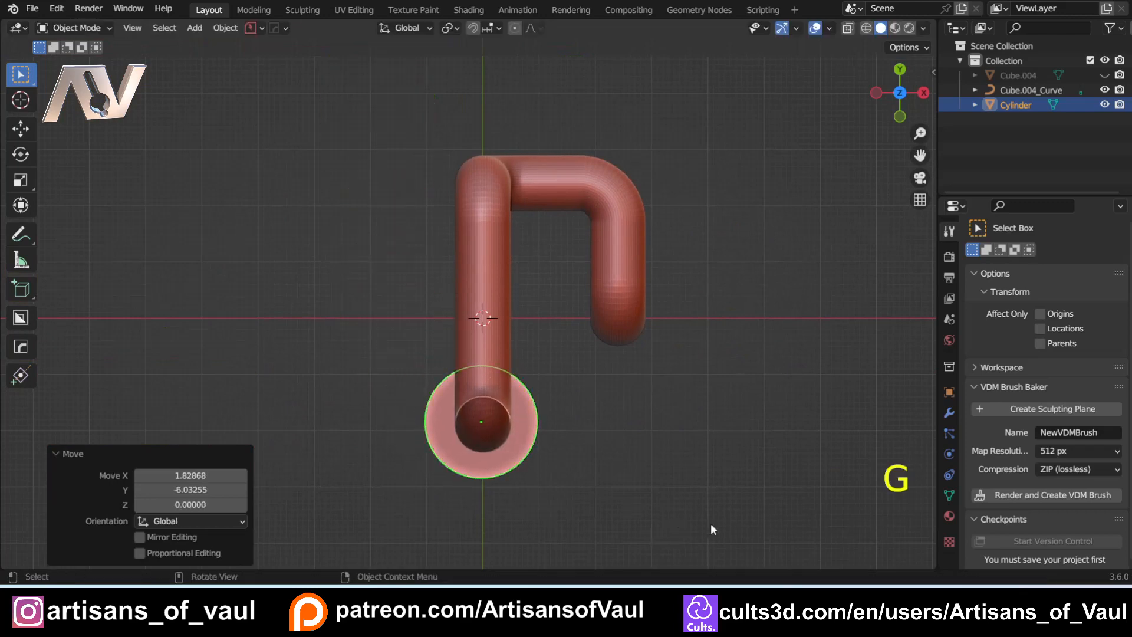
{"action": "key", "text": "s"}
{"action": "left_click", "coordinate": [702, 510]}
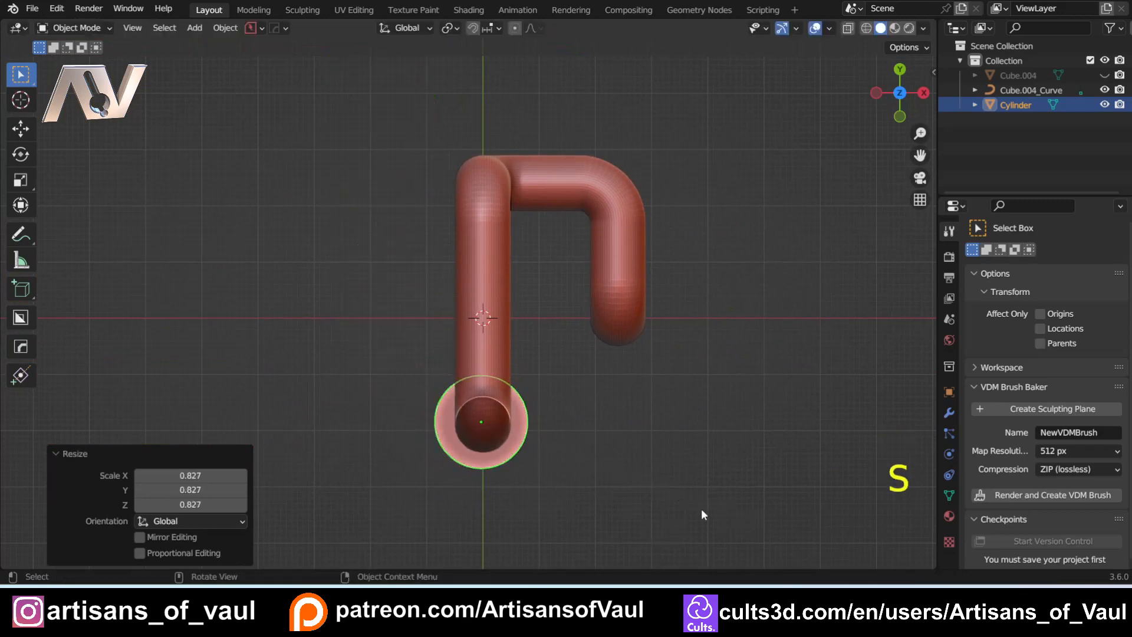
Move the disc beside the pipe, about -1.42 along X and 0.24 along Y, and apply its scale
{"action": "key", "text": "g"}
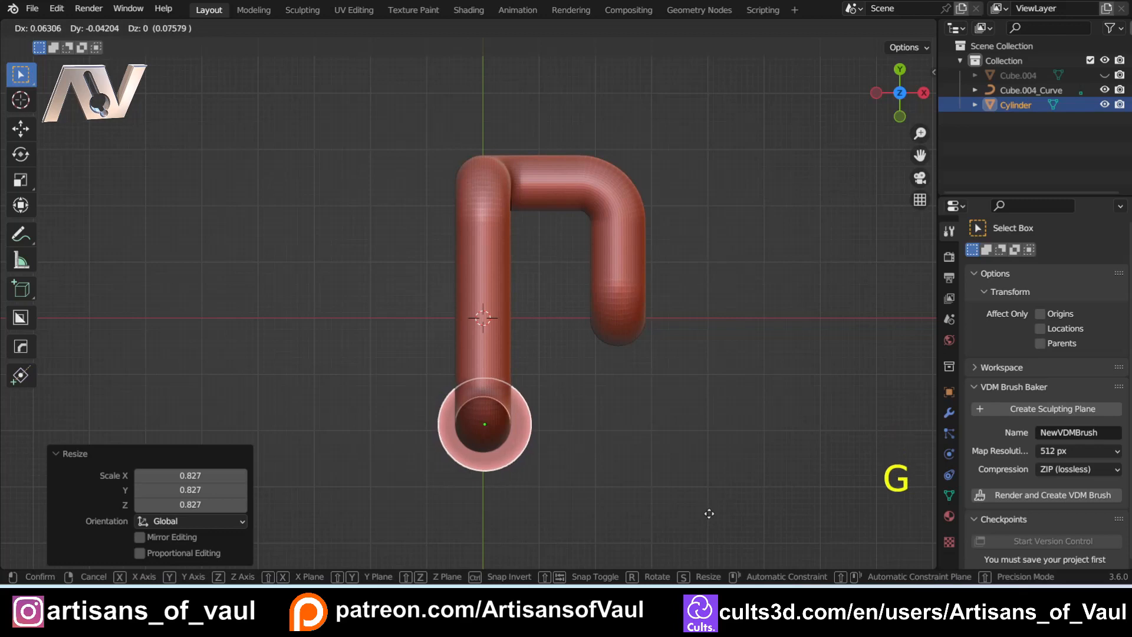
{"action": "left_click", "coordinate": [640, 485]}
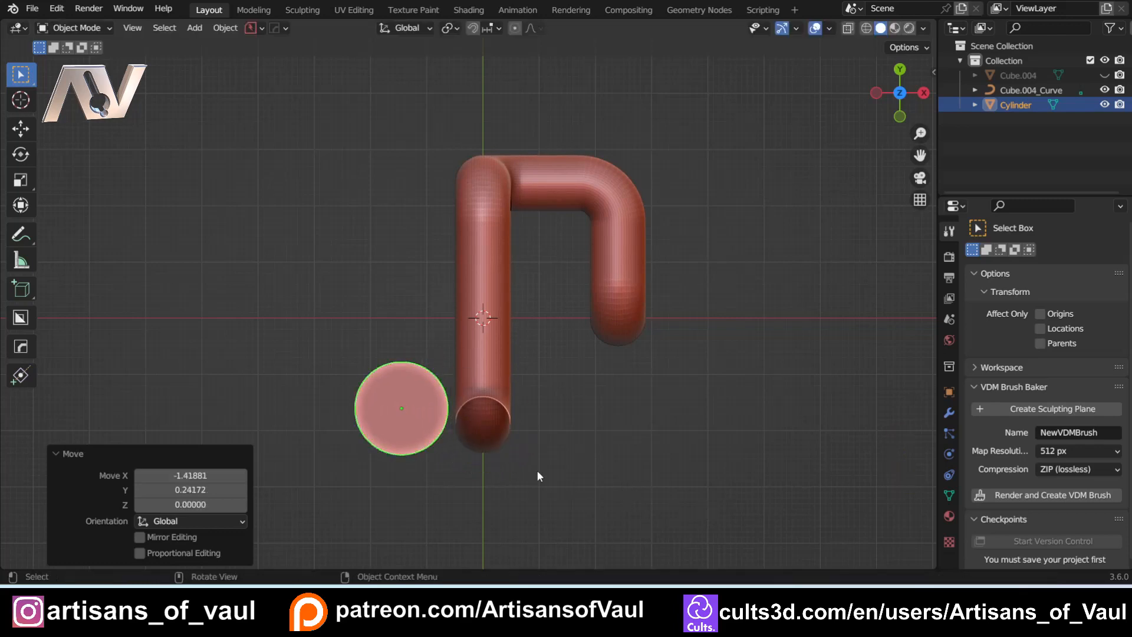
{"action": "scroll", "coordinate": [537, 475], "scroll_direction": "up", "scroll_amount": 4}
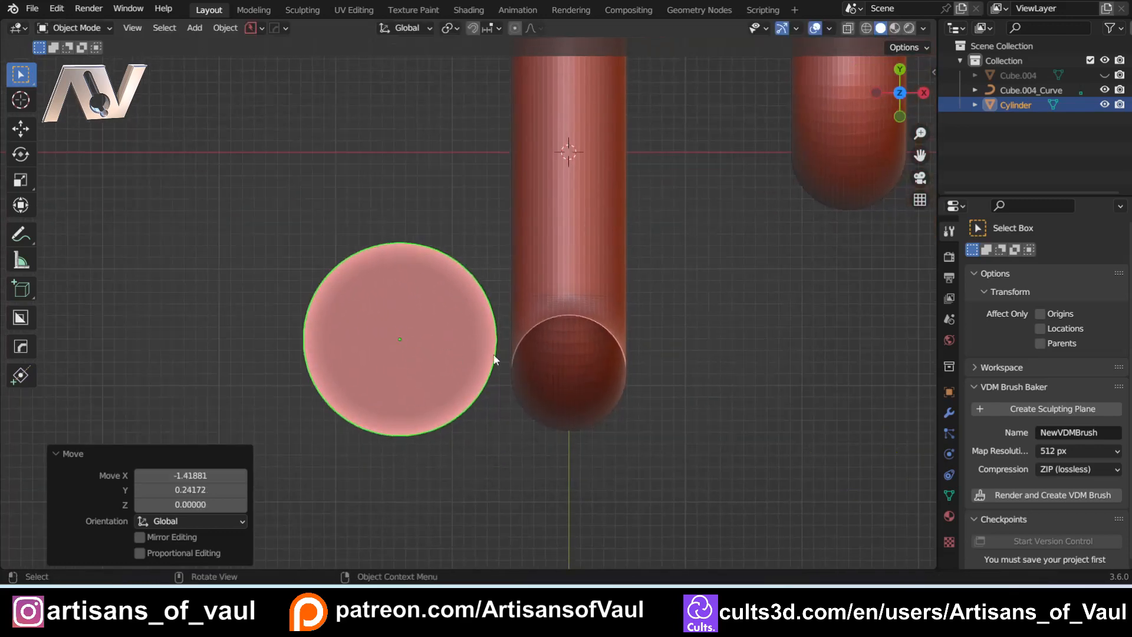
{"action": "middle_click_drag", "start_coordinate": [494, 360], "coordinate": [465, 313]}
{"action": "key", "text": "ctrl+a"}
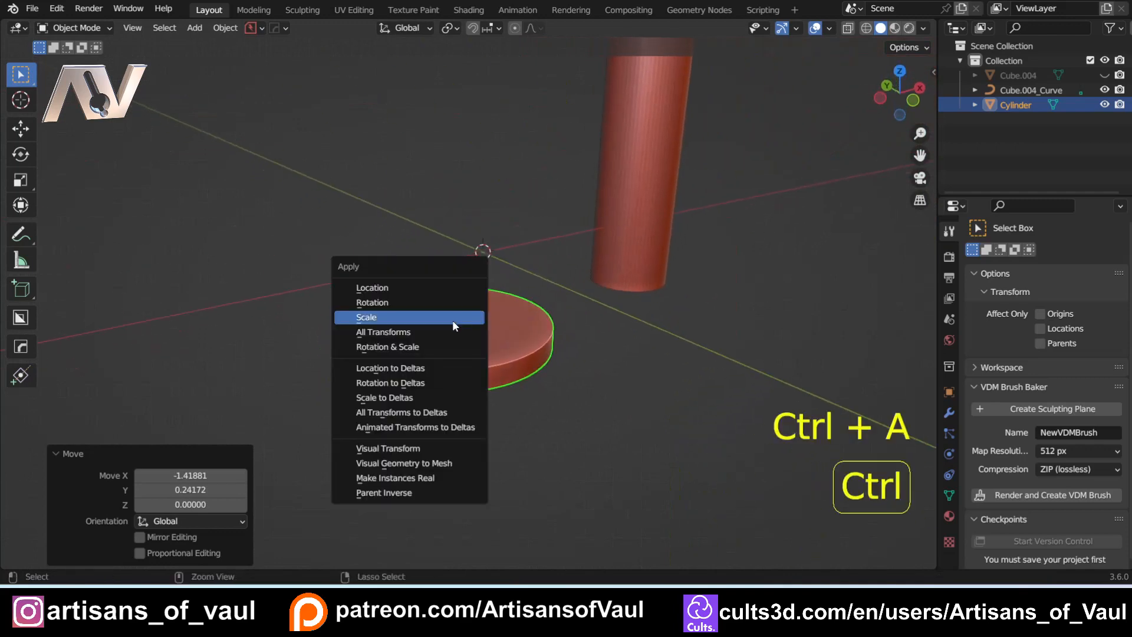
{"action": "left_click", "coordinate": [441, 318]}
In Edit Mode, cut a centred edge loop around the disc's side and bevel it to a width of about 0.007
{"action": "scroll", "coordinate": [472, 366], "scroll_direction": "up", "scroll_amount": 3}
{"action": "middle_click_drag", "start_coordinate": [544, 443], "coordinate": [545, 417]}
{"action": "key", "text": "Tab"}
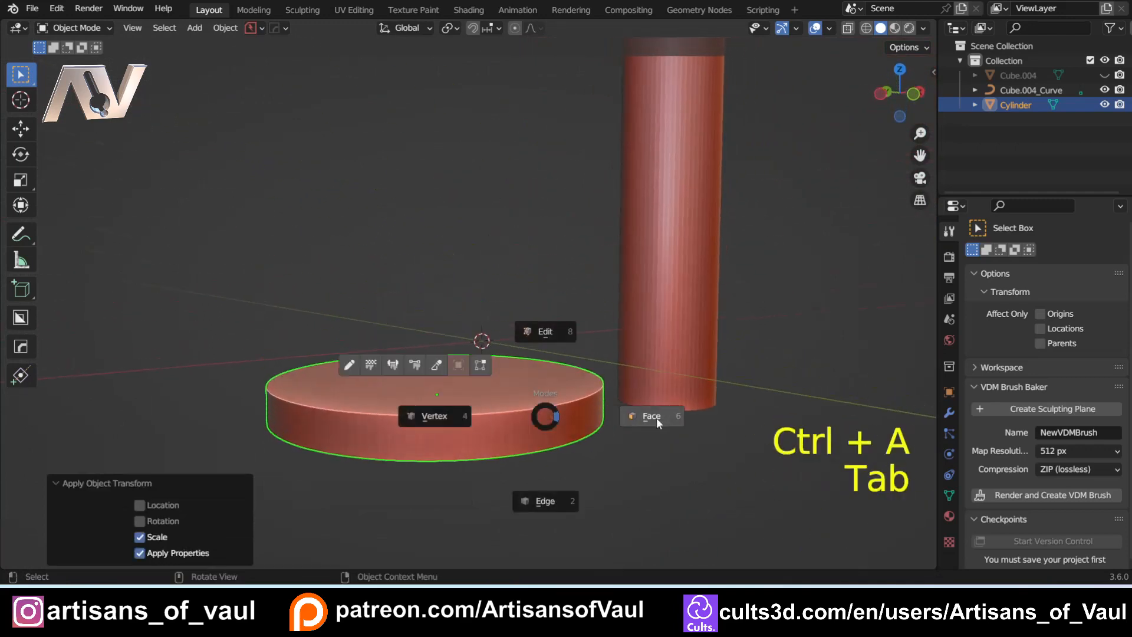
{"action": "left_click", "coordinate": [545, 501]}
{"action": "key", "text": "ctrl+r"}
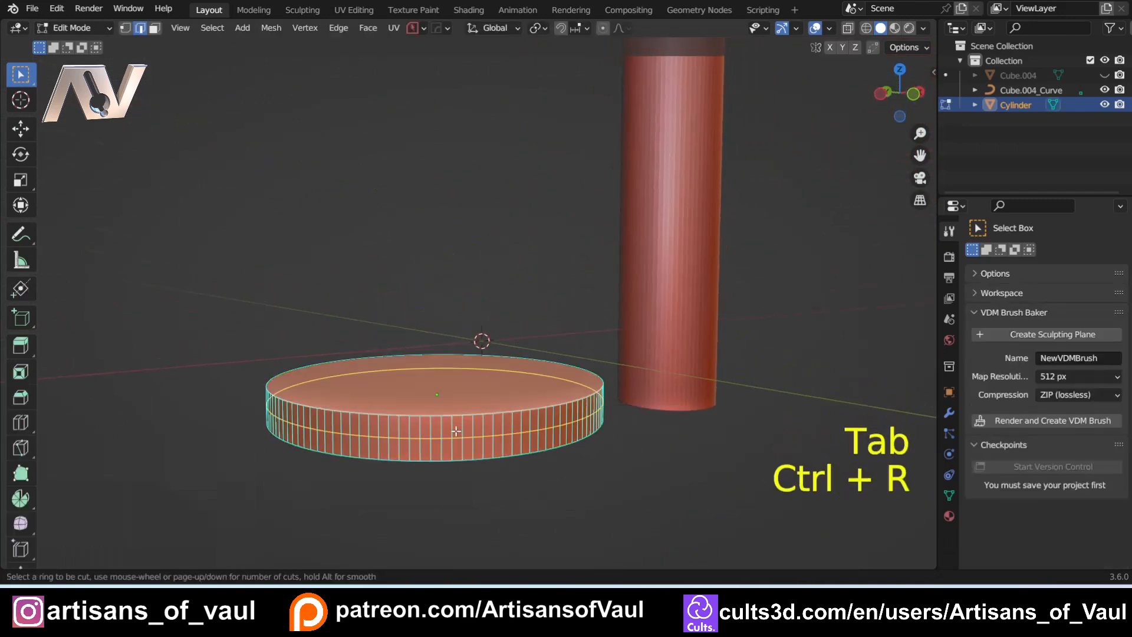
{"action": "left_click", "coordinate": [472, 431]}
{"action": "right_click", "coordinate": [478, 431]}
{"action": "key", "text": "ctrl+b"}
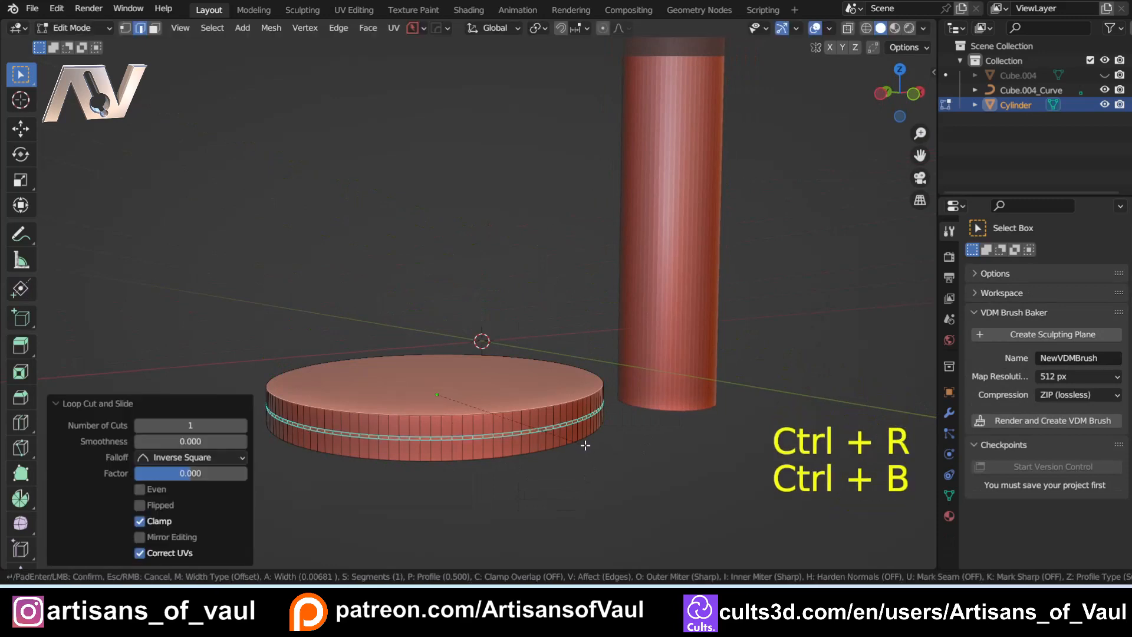
{"action": "left_click", "coordinate": [585, 445]}
Entrench the narrow beveled band with the HardOps EM_Macro at a depth of 0.052 and return to Object Mode
{"action": "scroll", "coordinate": [521, 372], "scroll_direction": "up", "scroll_amount": 2}
{"action": "middle_click_drag", "start_coordinate": [535, 416], "coordinate": [516, 333], "text": "shift"}
{"action": "scroll", "coordinate": [409, 306], "scroll_direction": "up", "scroll_amount": 1}
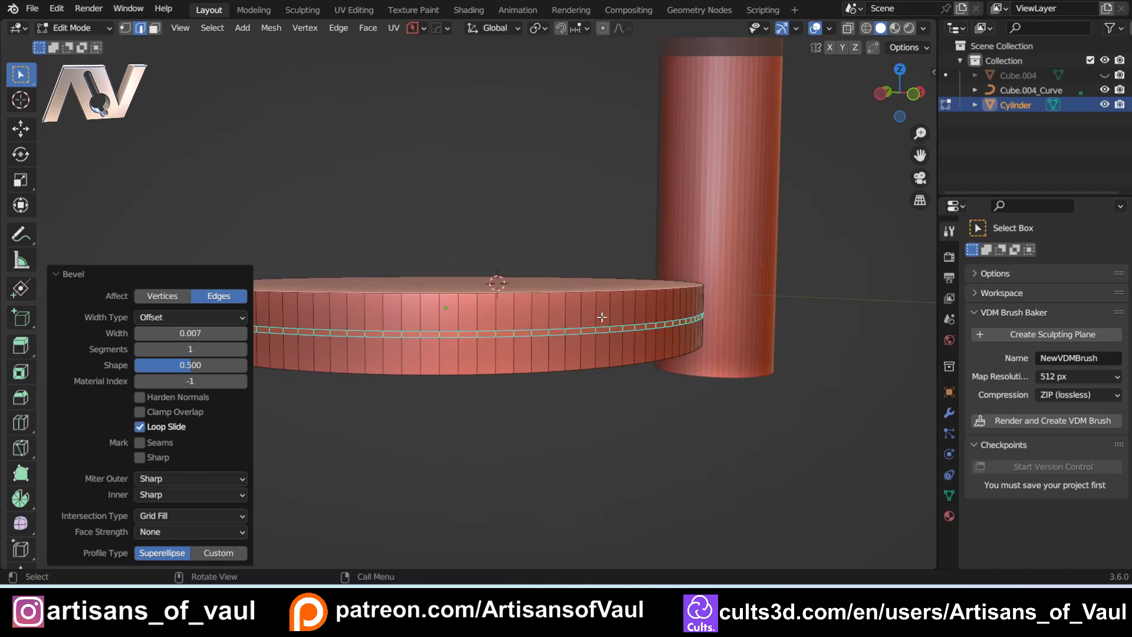
{"action": "key", "text": "q"}
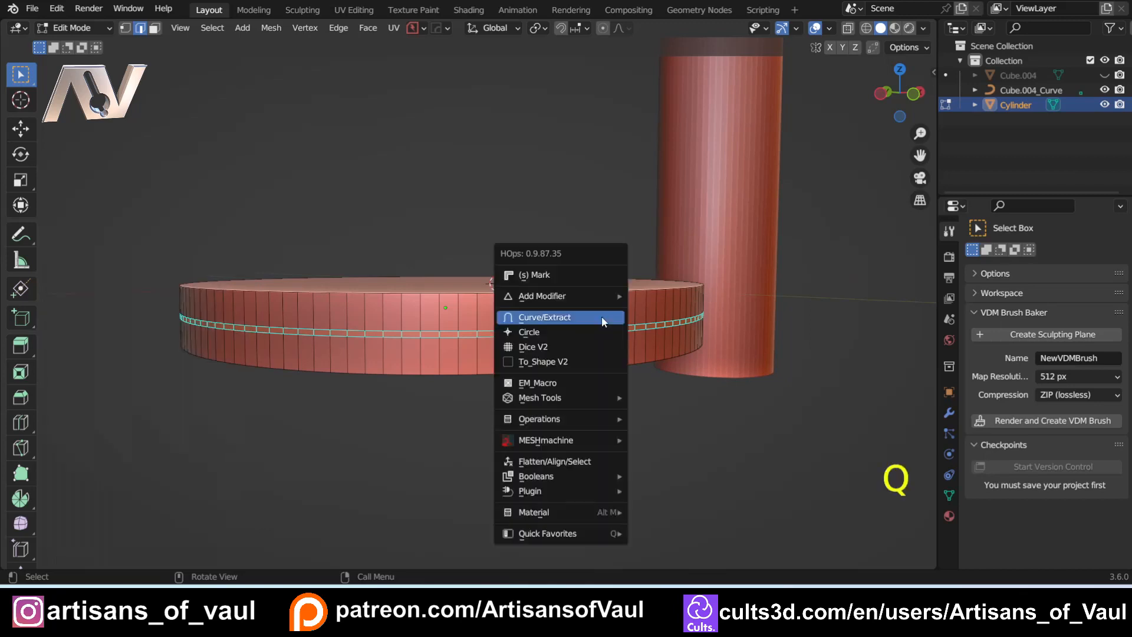
{"action": "left_click", "coordinate": [559, 386]}
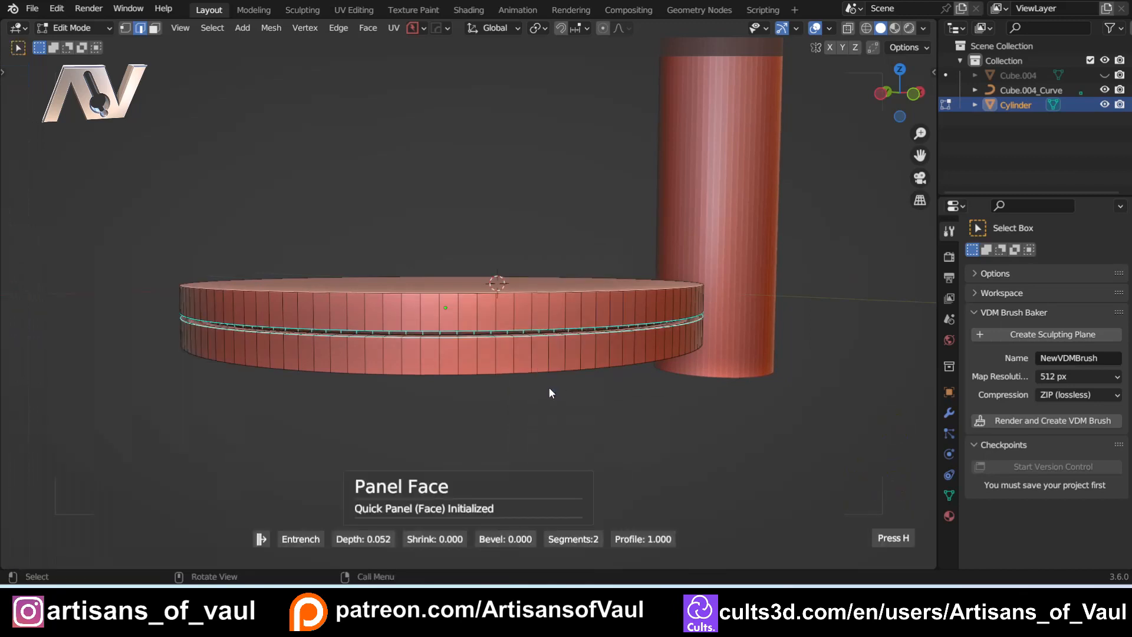
{"action": "left_click", "coordinate": [552, 390]}
{"action": "scroll", "coordinate": [552, 391], "scroll_direction": "down", "scroll_amount": 2}
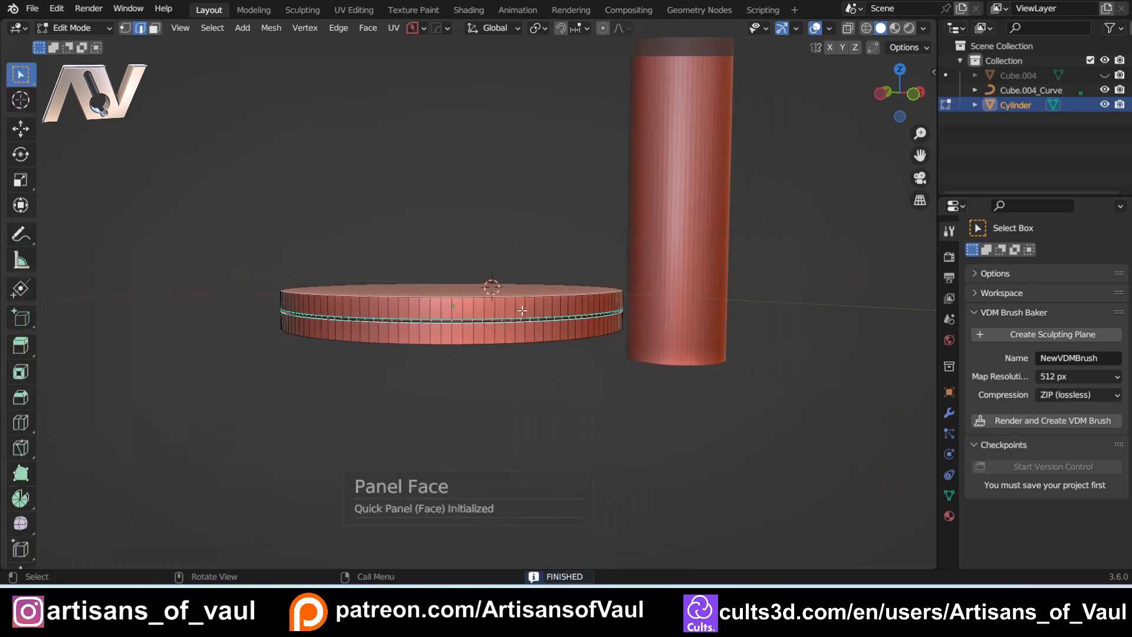
{"action": "key", "text": "Tab"}
{"action": "middle_click_drag", "start_coordinate": [517, 225], "coordinate": [488, 296]}
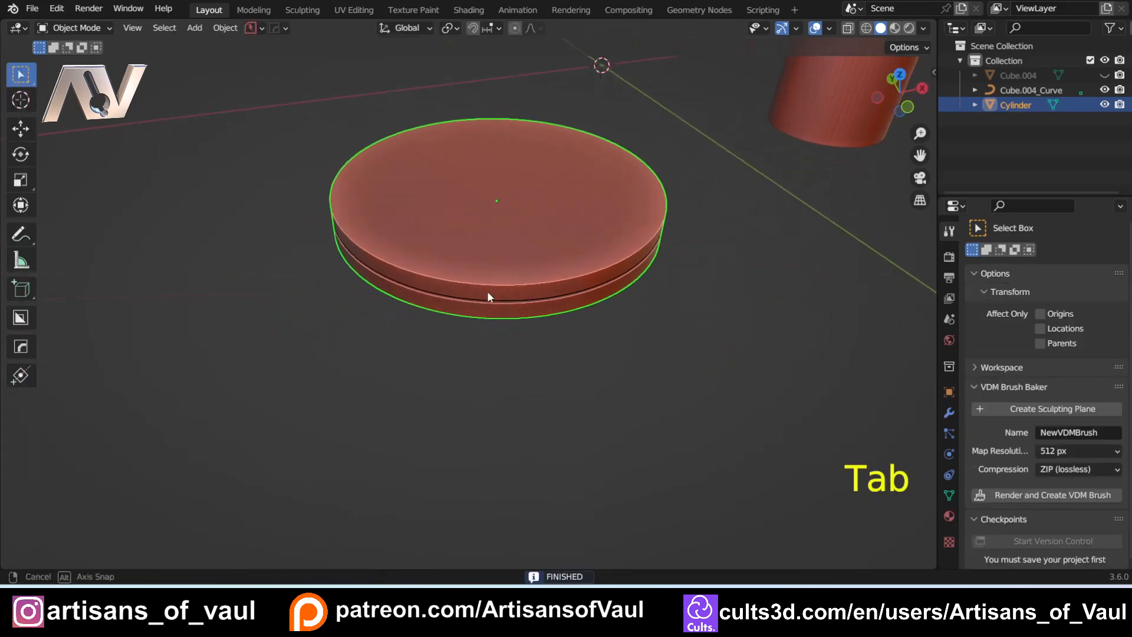
Switch to top view and snap the 3D cursor to the centre of the grooved disc
{"action": "left_click", "coordinate": [899, 75]}
{"action": "scroll", "coordinate": [666, 199], "scroll_direction": "down", "scroll_amount": 4}
{"action": "middle_click_drag", "start_coordinate": [590, 229], "coordinate": [543, 321], "text": "shift"}
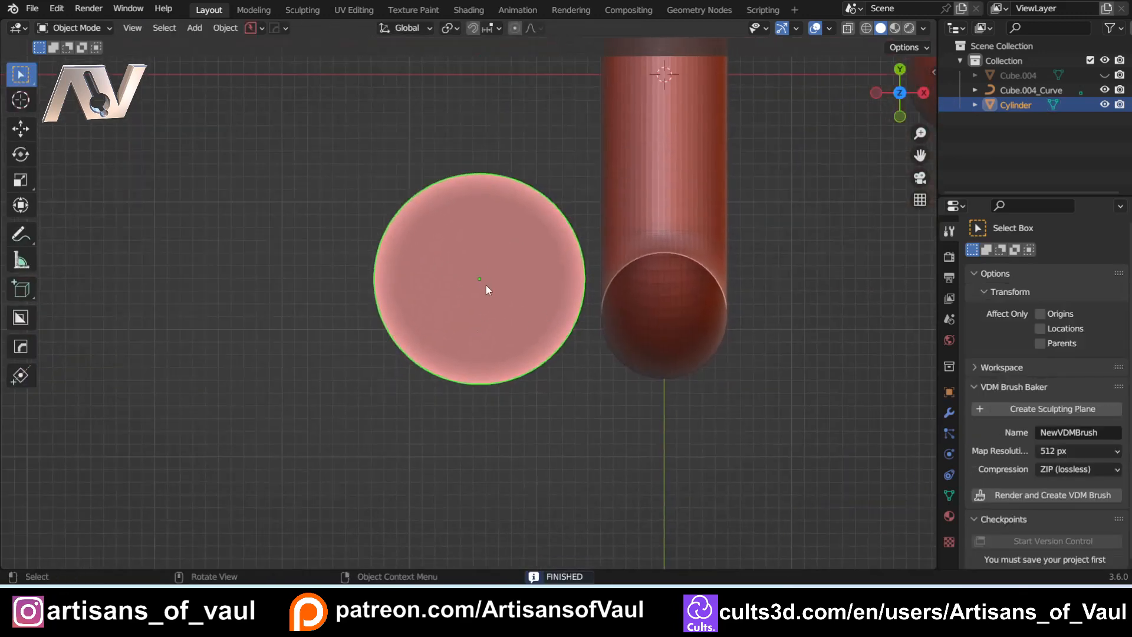
{"action": "middle_click_drag", "start_coordinate": [486, 286], "coordinate": [470, 308], "text": "shift"}
{"action": "key", "text": "shift+s"}
{"action": "left_click", "coordinate": [361, 317]}
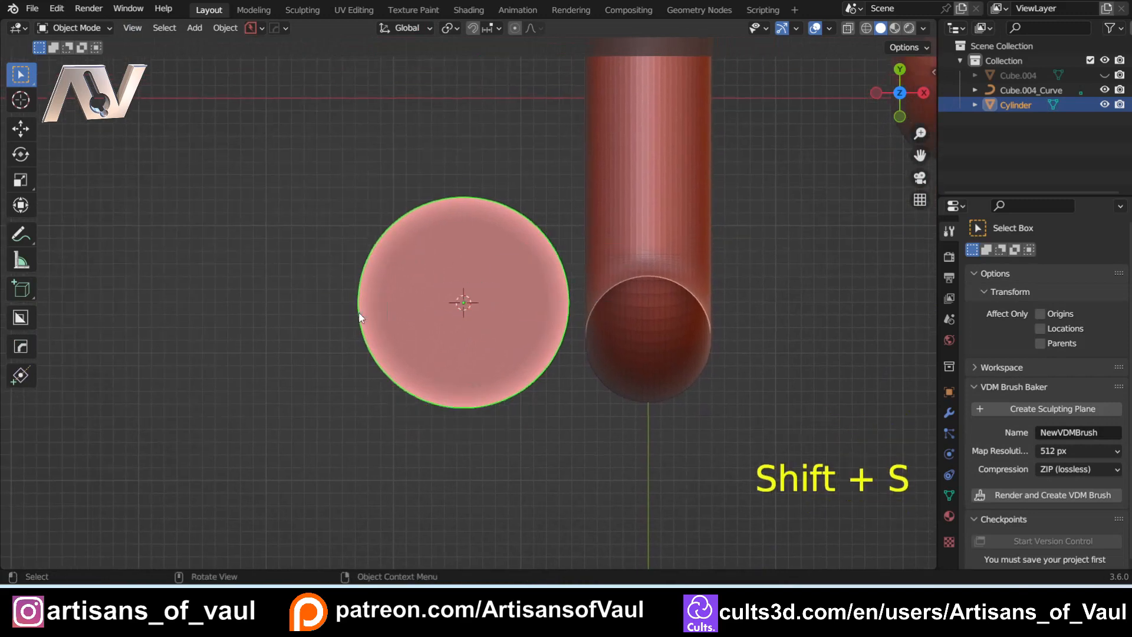
Add a second mesh cylinder at the disc's centre and set it to 8 vertices
{"action": "key", "text": "shift+a"}
{"action": "mouse_move", "coordinate": [490, 268]}
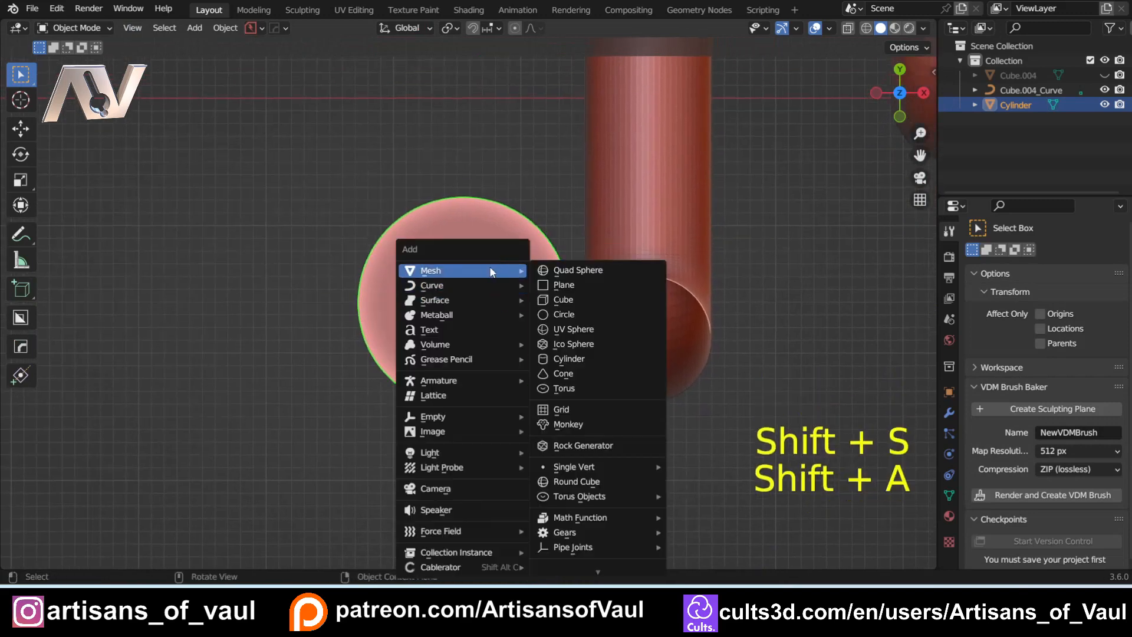
{"action": "left_click", "coordinate": [582, 361]}
{"action": "left_click", "coordinate": [188, 378]}
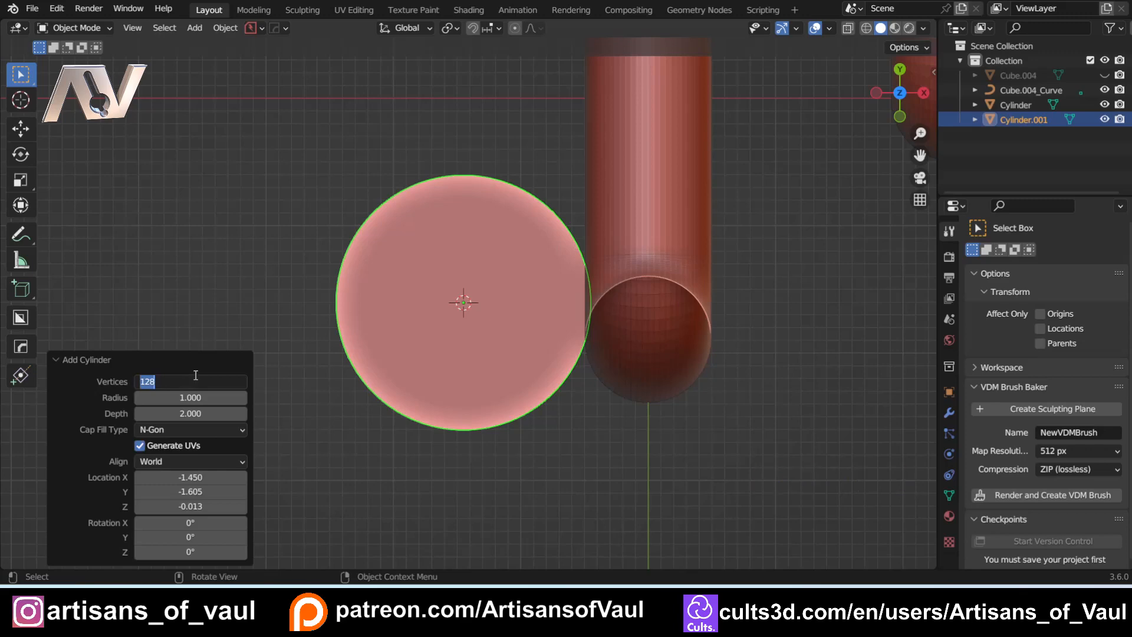
{"action": "key", "text": "Return"}
Scale the eight-sided cylinder uniformly to about 0.09 and stretch it along Z by about 1.639
{"action": "scroll", "coordinate": [500, 275], "scroll_direction": "up", "scroll_amount": 3}
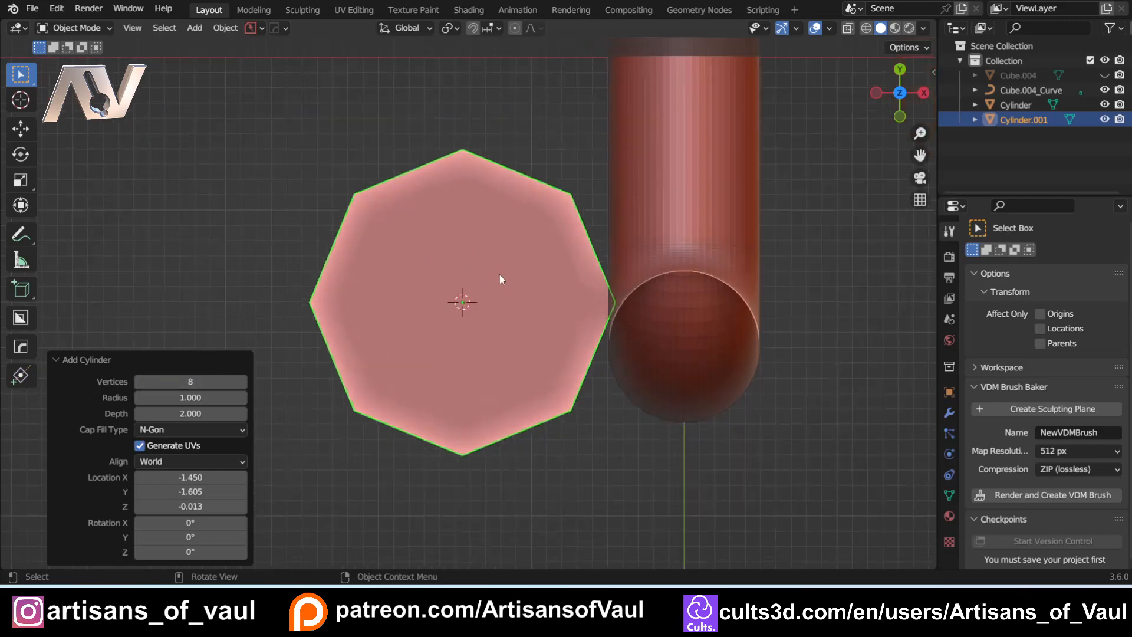
{"action": "key", "text": "s"}
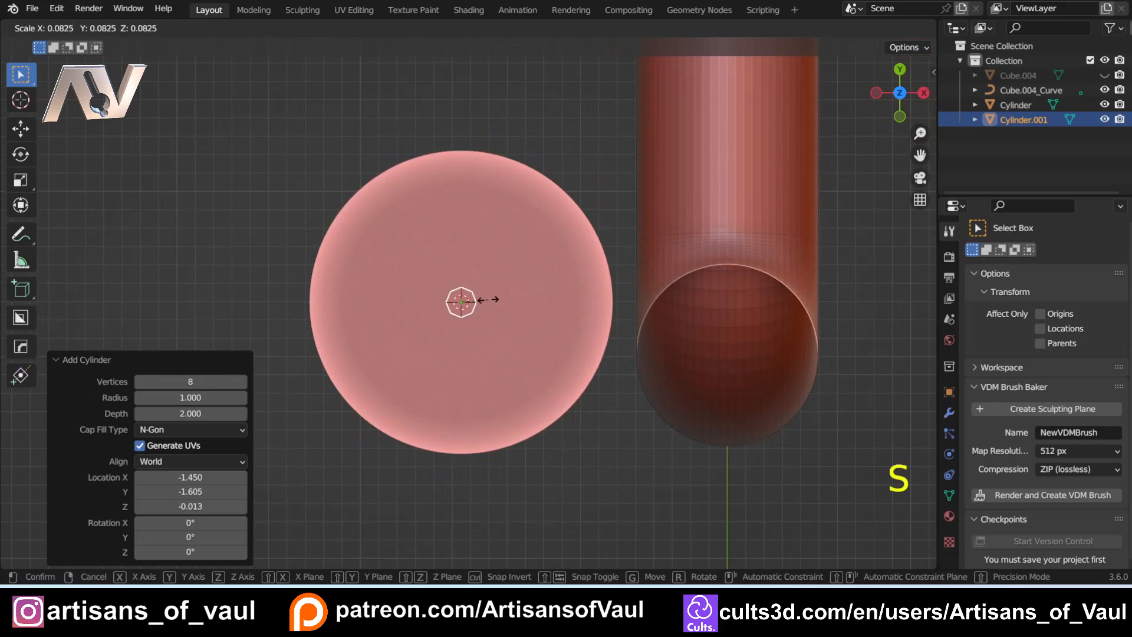
{"action": "left_click", "coordinate": [490, 301]}
{"action": "middle_click_drag", "start_coordinate": [463, 339], "coordinate": [496, 257]}
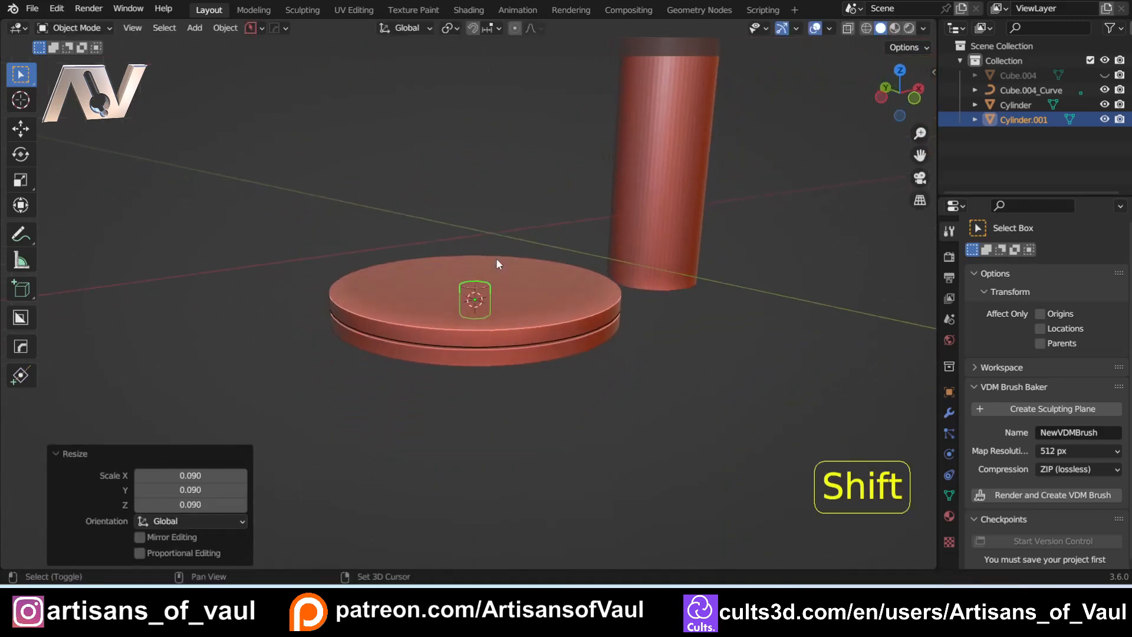
{"action": "scroll", "coordinate": [497, 257], "scroll_direction": "up", "scroll_amount": 3}
{"action": "key", "text": "s"}
{"action": "key", "text": "z"}
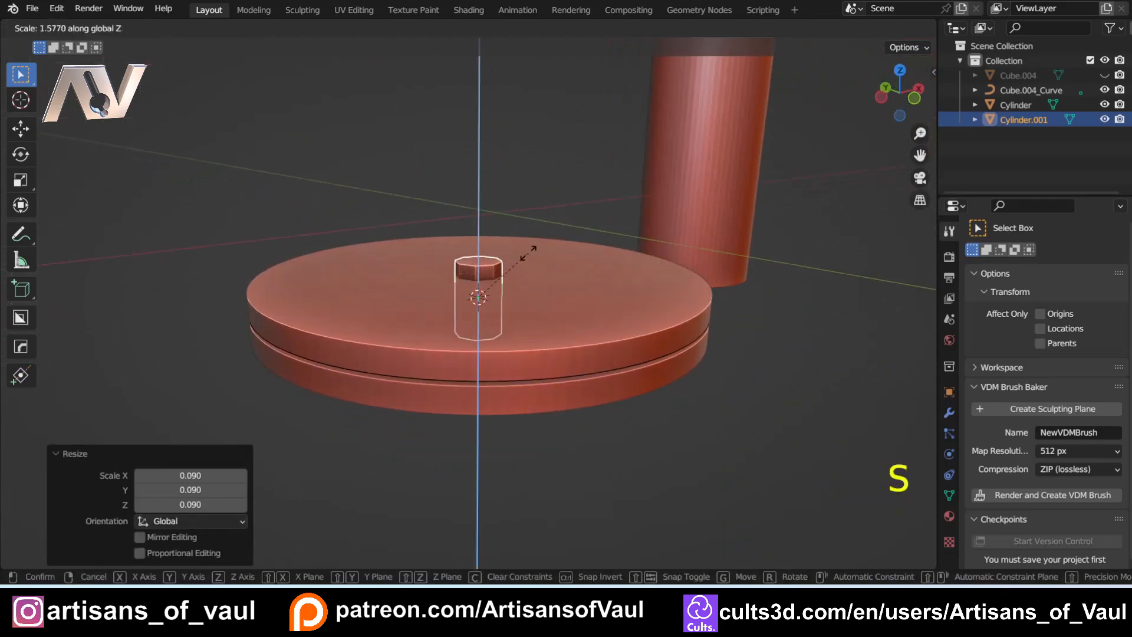
{"action": "left_click", "coordinate": [532, 253]}
In top view, create a HardOps Radial Array of the small eight-sided cylinder around Z with 14 segments and 0.670 displacement
{"action": "middle_click_drag", "start_coordinate": [531, 254], "coordinate": [453, 394]}
{"action": "middle_click_drag", "start_coordinate": [535, 337], "coordinate": [611, 394], "text": "shift"}
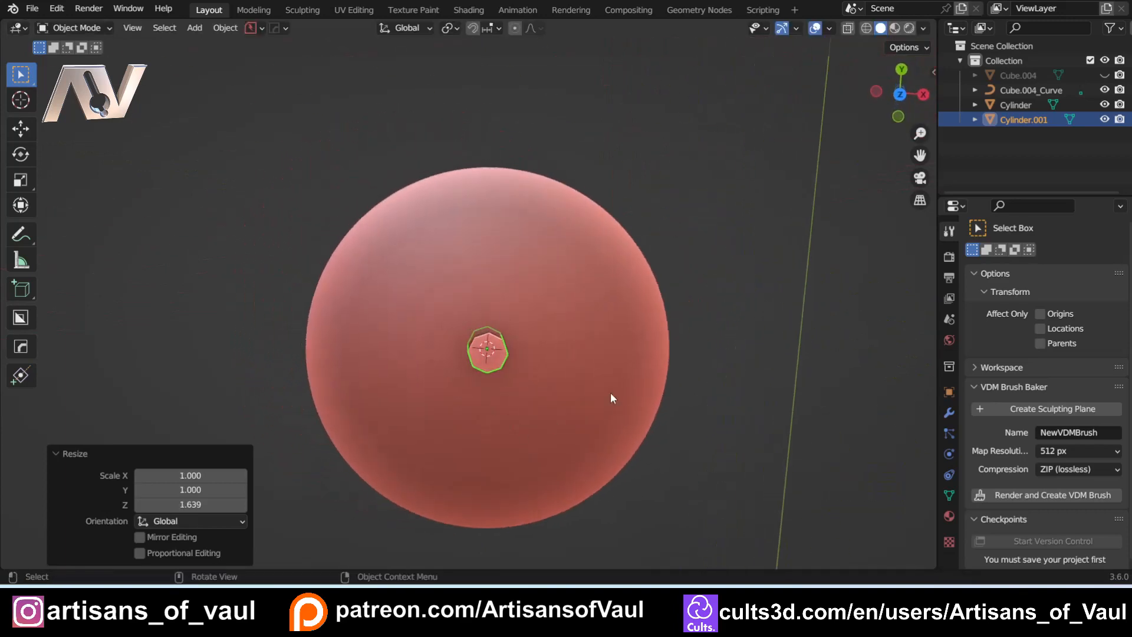
{"action": "left_click", "coordinate": [899, 95]}
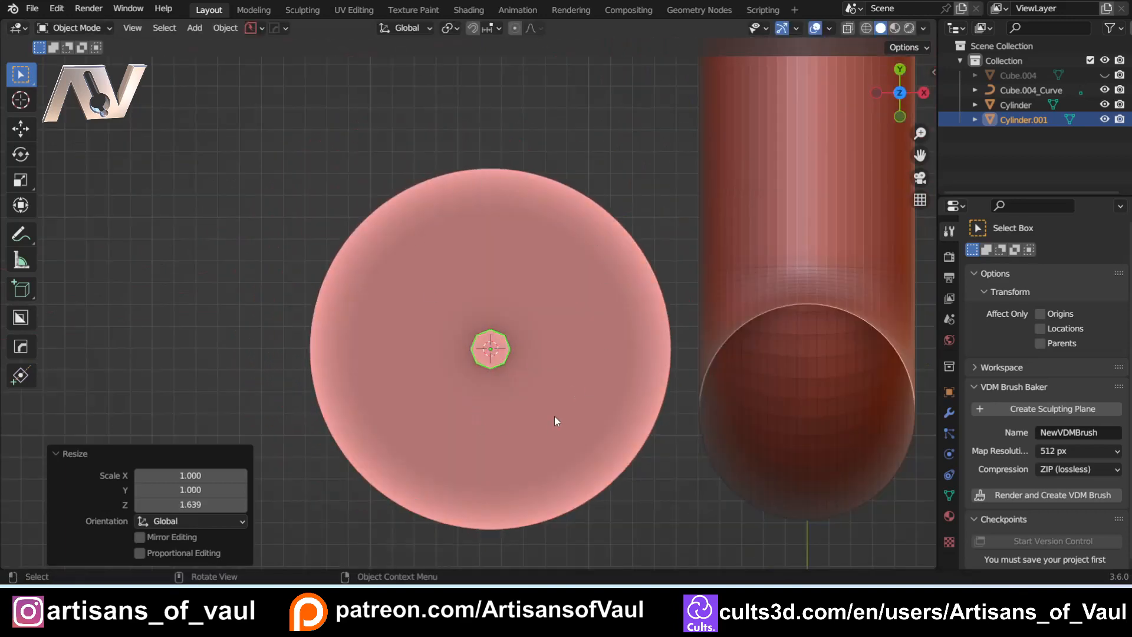
{"action": "key", "text": "q"}
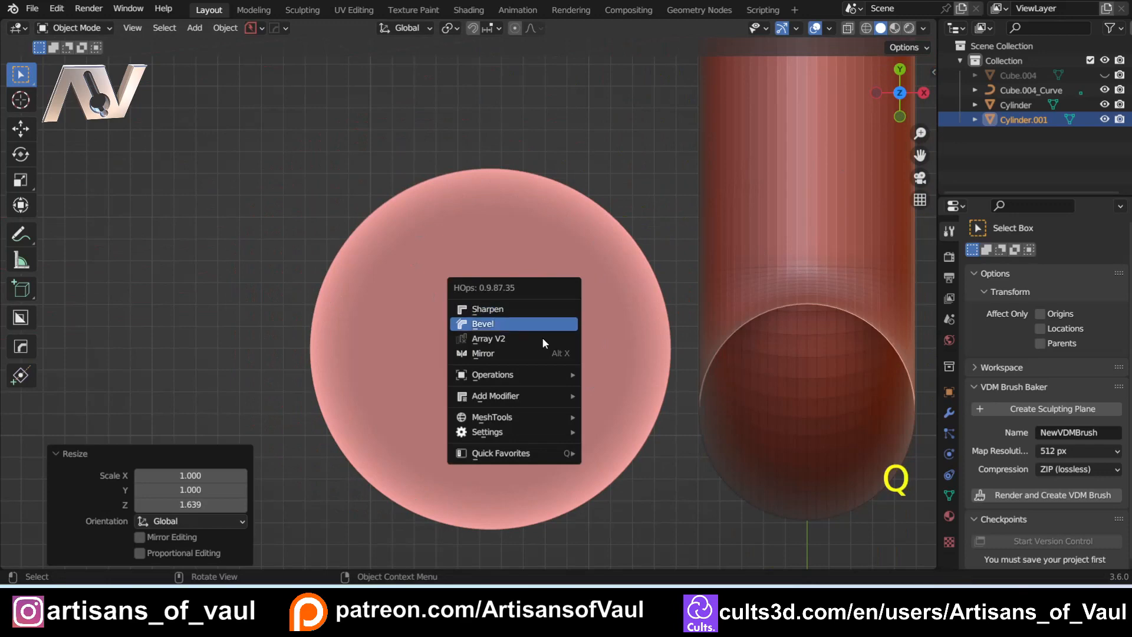
{"action": "mouse_move", "coordinate": [574, 418]}
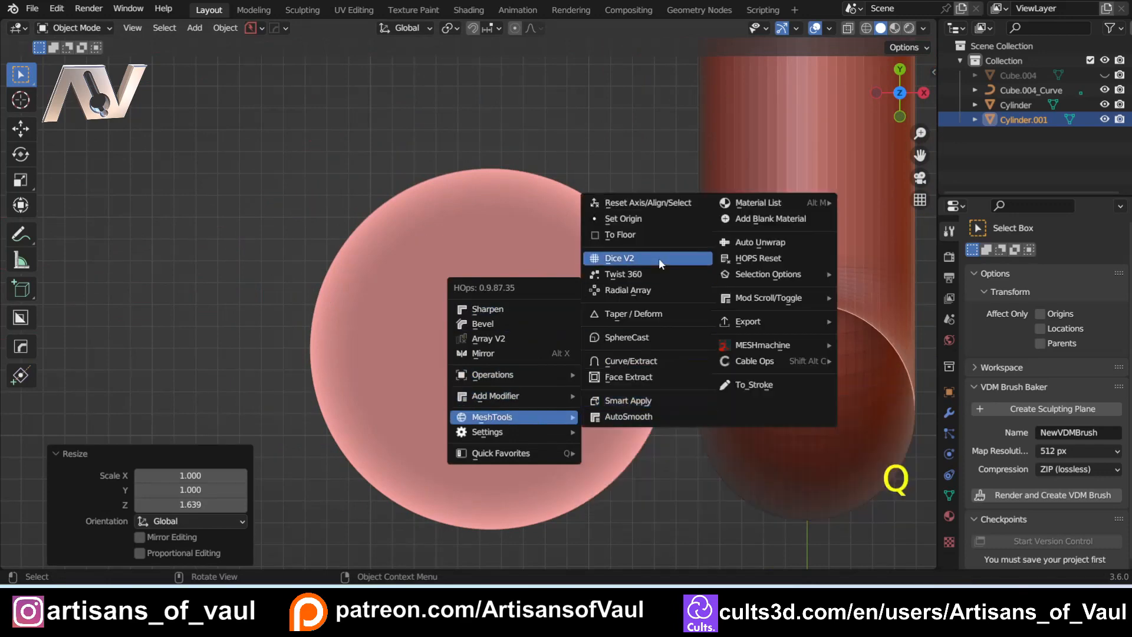
{"action": "left_click", "coordinate": [630, 290]}
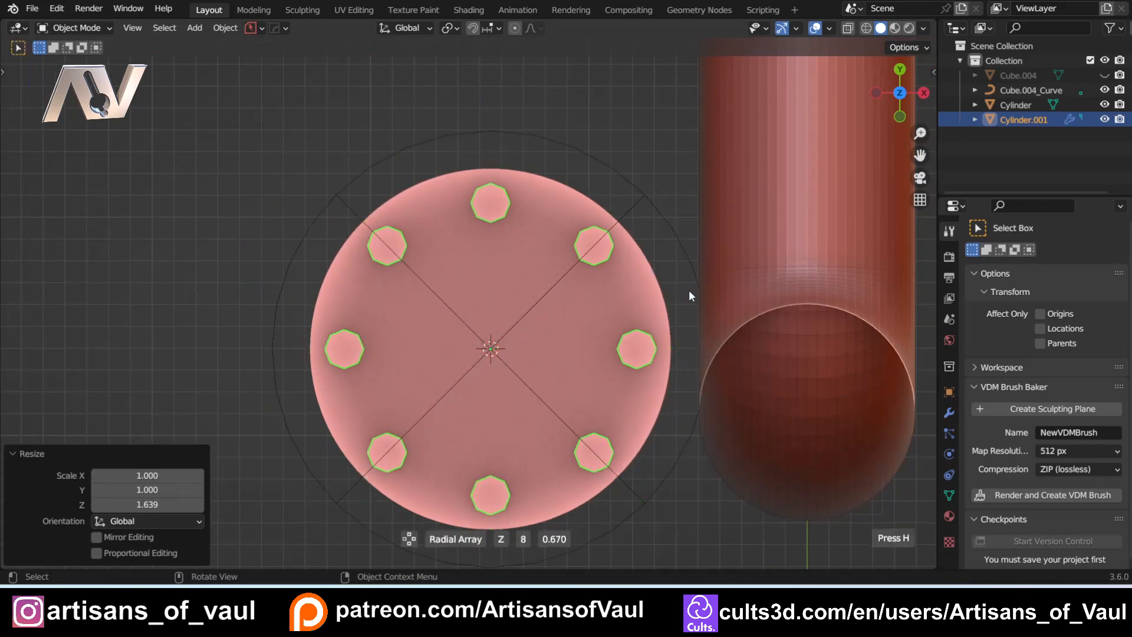
{"action": "scroll", "coordinate": [689, 292], "scroll_direction": "up", "scroll_amount": 6}
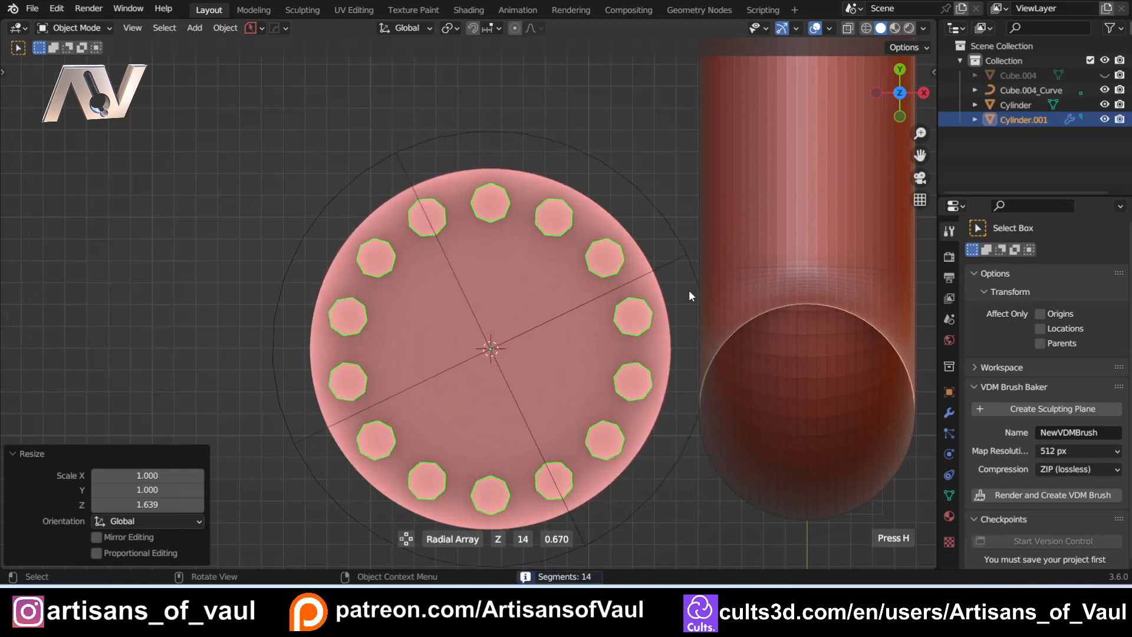
{"action": "left_click", "coordinate": [690, 292]}
Hide the empty that controls the radial bolt array
{"action": "scroll", "coordinate": [689, 292], "scroll_direction": "down", "scroll_amount": 5}
{"action": "middle_click_drag", "start_coordinate": [443, 387], "coordinate": [557, 266]}
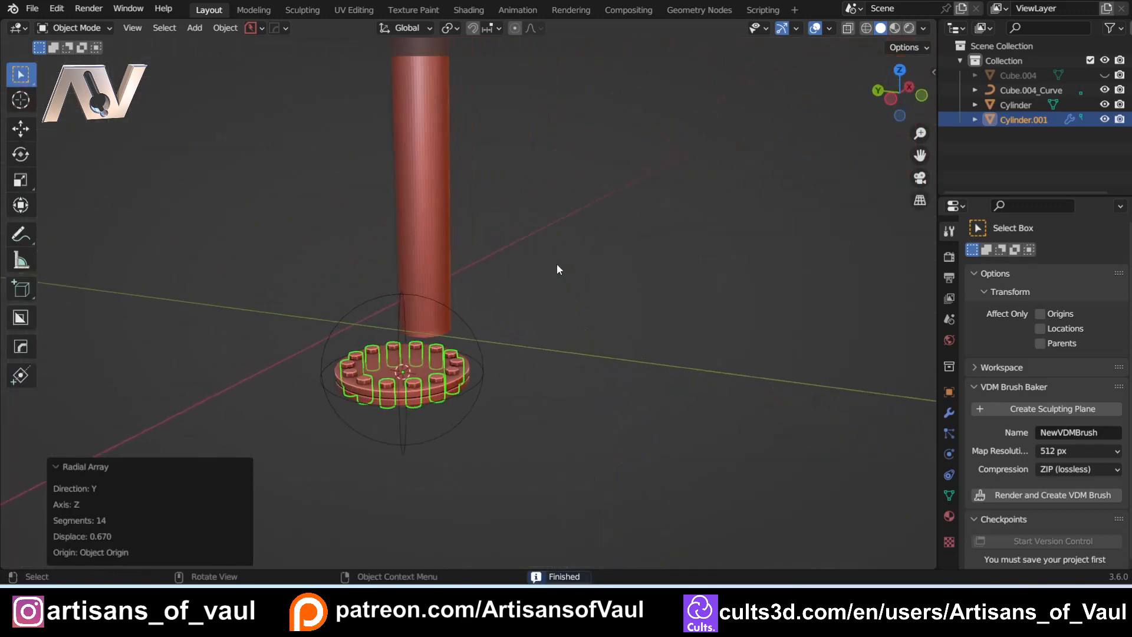
{"action": "scroll", "coordinate": [560, 263], "scroll_direction": "up", "scroll_amount": 5}
{"action": "key", "text": "h"}
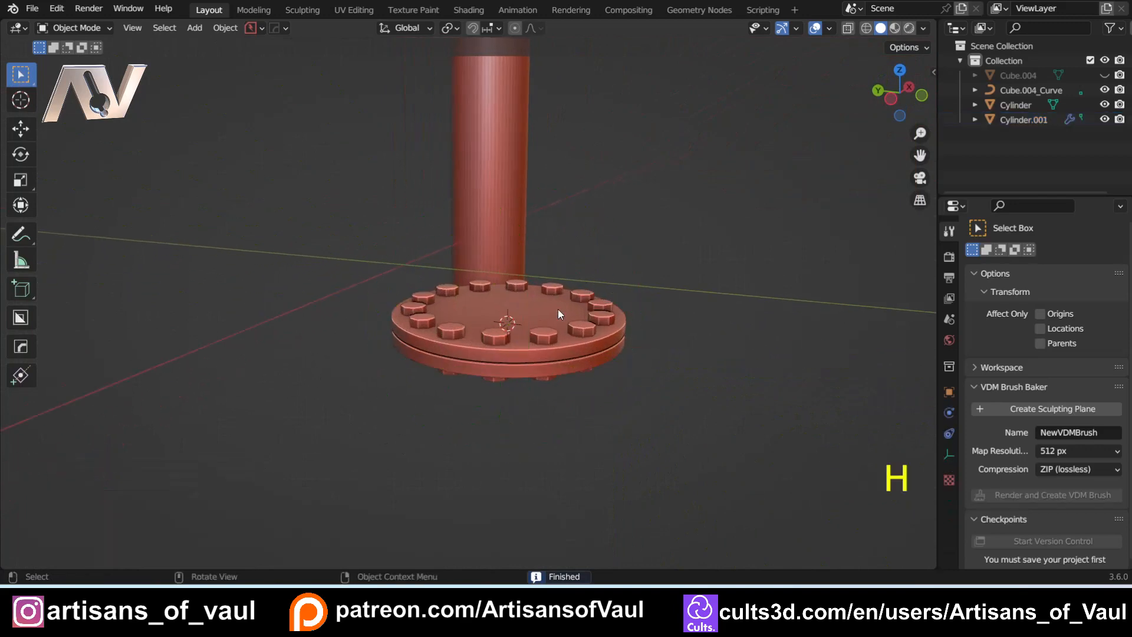
Union the bolt array with the grooved disc using a HardOps boolean with the Exact solver, and hide the bolt cutter
{"action": "scroll", "coordinate": [558, 309], "scroll_direction": "up", "scroll_amount": 3}
{"action": "middle_click_drag", "start_coordinate": [550, 313], "coordinate": [535, 380]}
{"action": "left_click", "coordinate": [488, 467]}
{"action": "left_click", "coordinate": [525, 360], "text": "shift"}
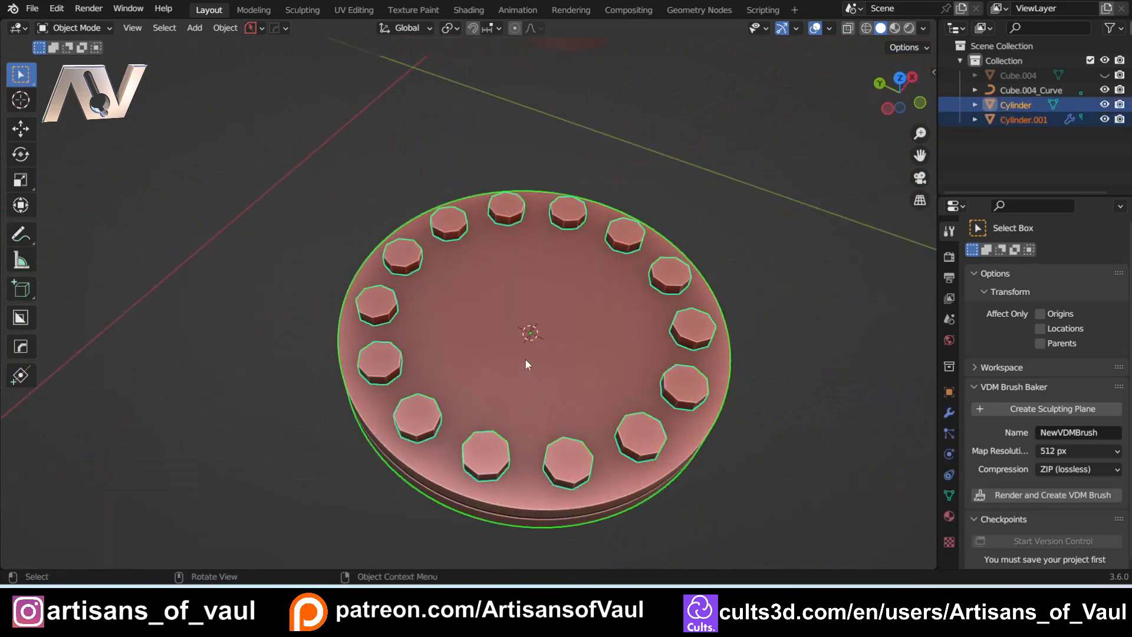
{"action": "key", "text": "ctrl+KP_Add"}
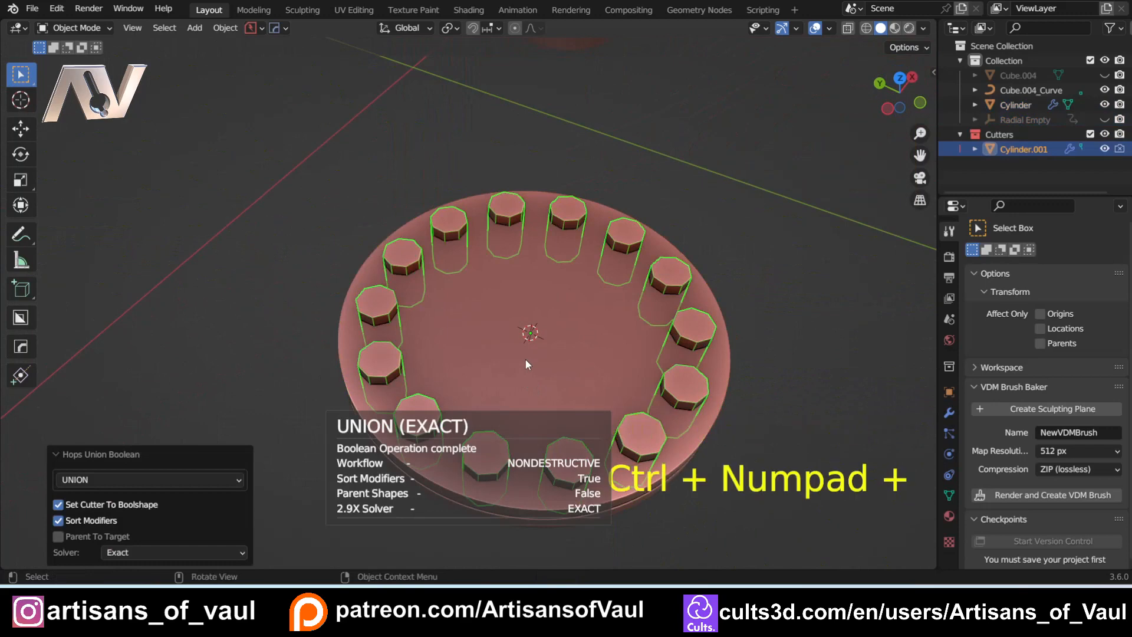
{"action": "key", "text": "h"}
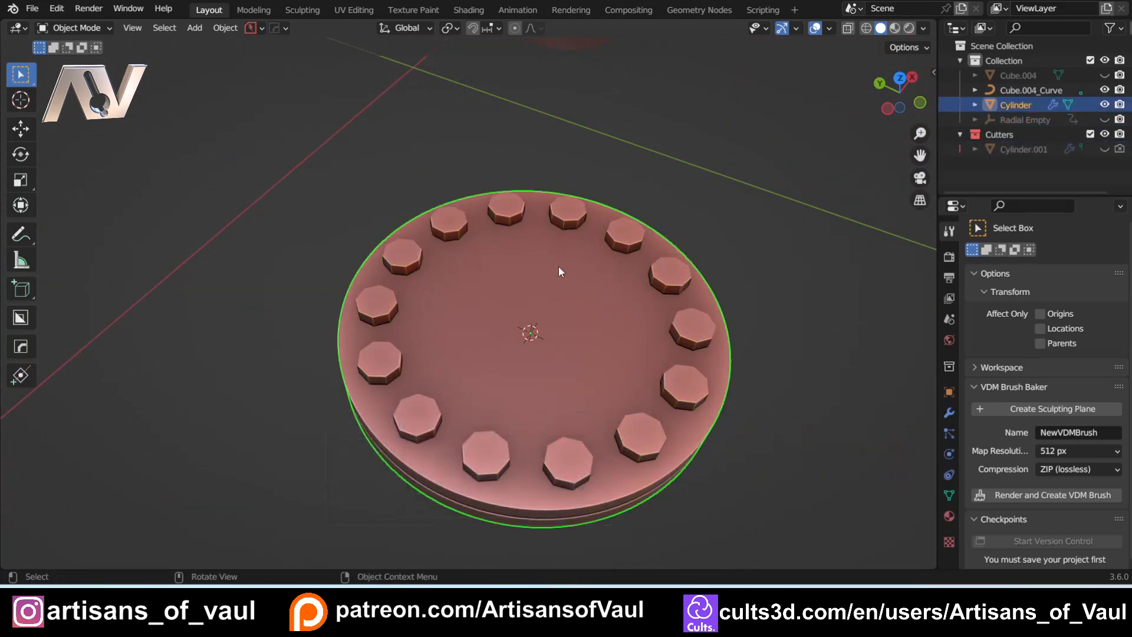
Apply the disc's boolean modifier with HardOps Smart Apply
{"action": "key", "text": "q"}
{"action": "key", "text": "q"}
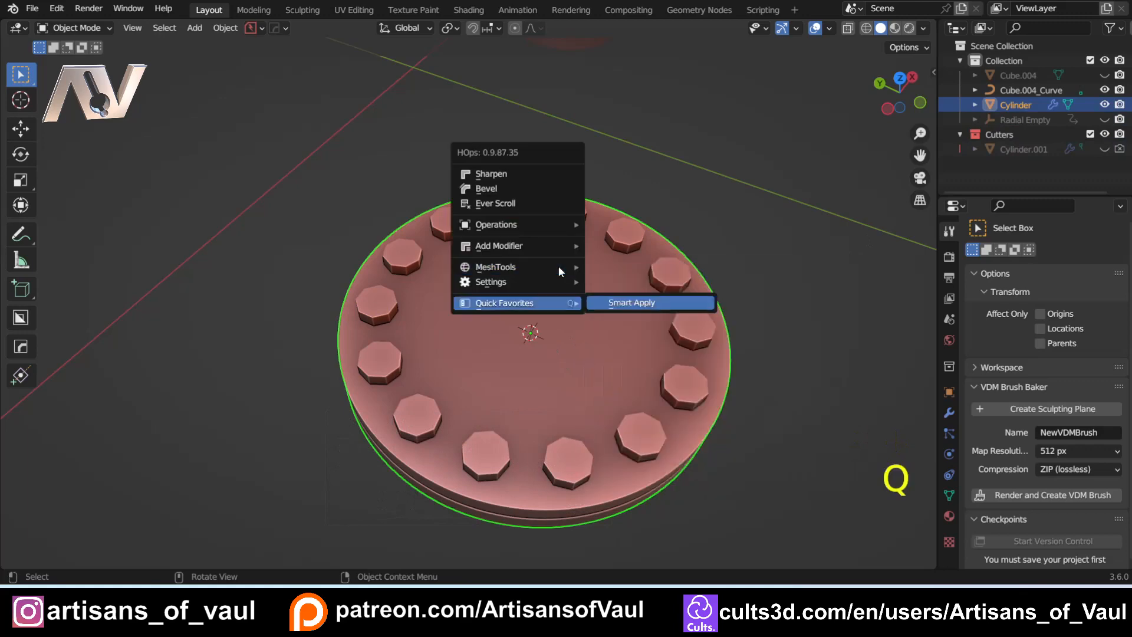
{"action": "key", "text": "Return"}
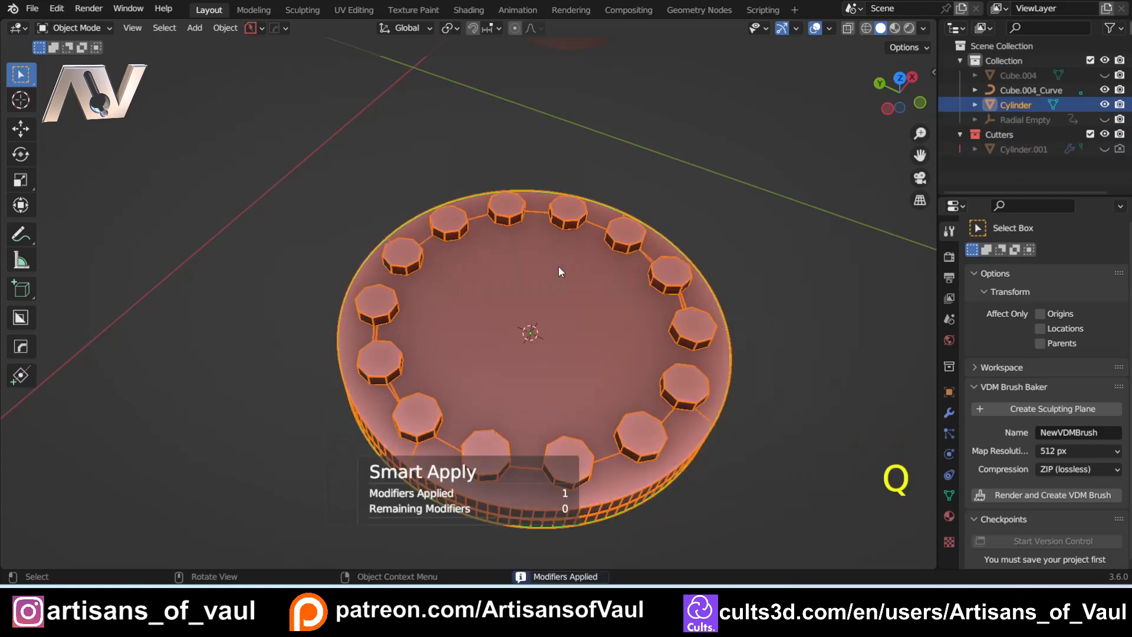
Select the pipe curve together with the bolted flange and attach the flange with Cablerator's Add or Edit Segment
{"action": "scroll", "coordinate": [557, 267], "scroll_direction": "down", "scroll_amount": 6}
{"action": "middle_click_drag", "start_coordinate": [550, 258], "coordinate": [492, 346]}
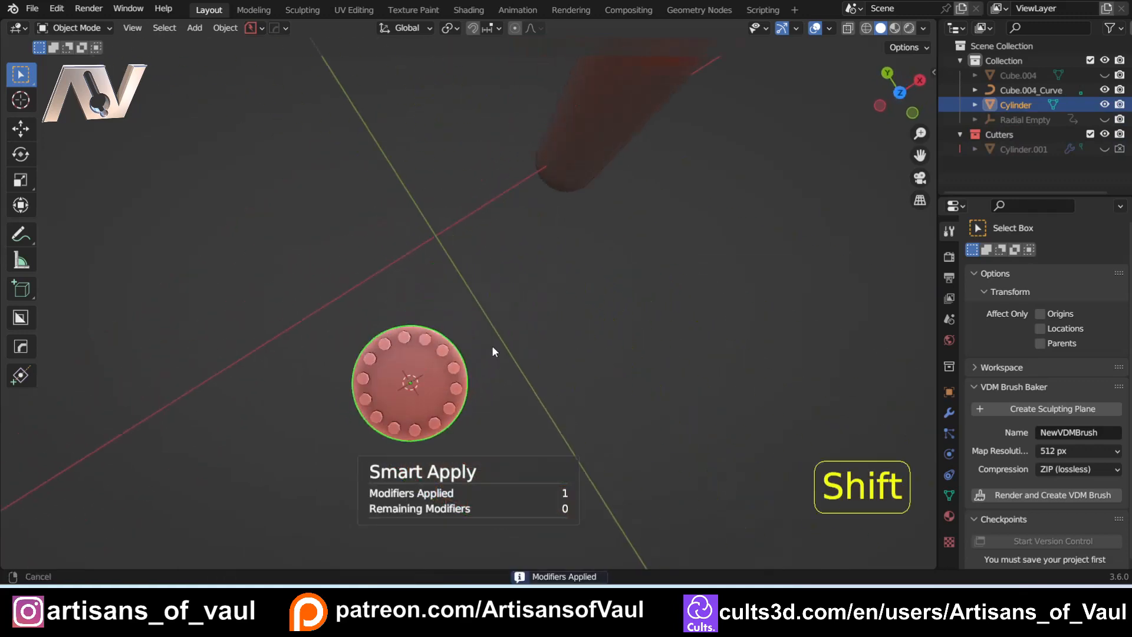
{"action": "scroll", "coordinate": [500, 175], "scroll_direction": "down", "scroll_amount": 4}
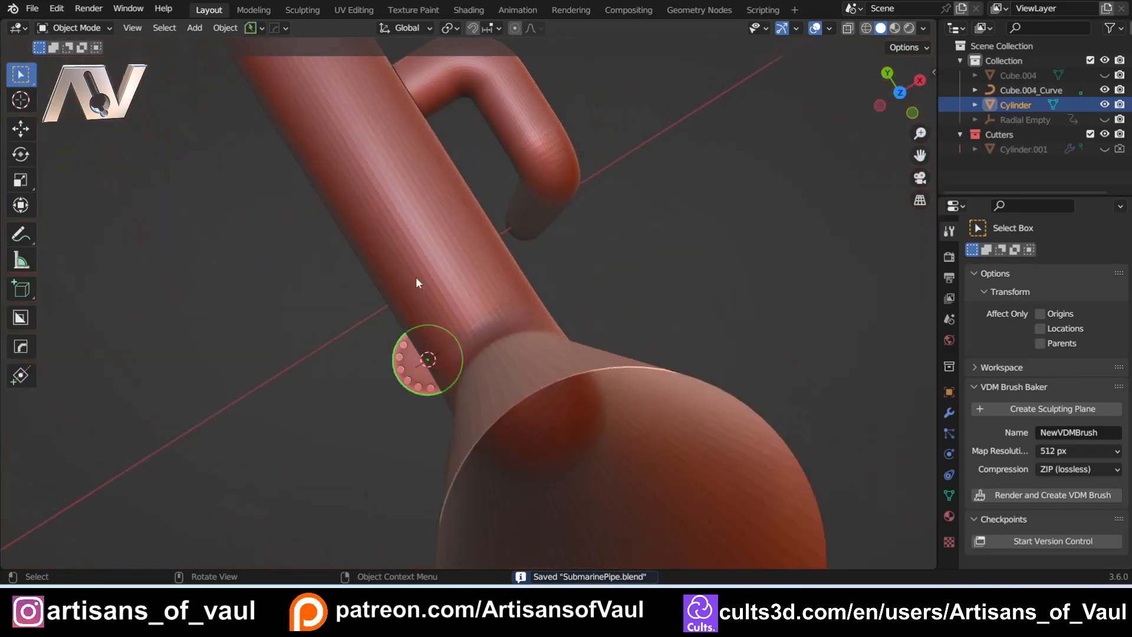
{"action": "middle_click_drag", "start_coordinate": [416, 277], "coordinate": [566, 139]}
{"action": "scroll", "coordinate": [554, 342], "scroll_direction": "down", "scroll_amount": 3}
{"action": "middle_click_drag", "start_coordinate": [554, 342], "coordinate": [392, 354], "text": "shift"}
{"action": "scroll", "coordinate": [536, 232], "scroll_direction": "up", "scroll_amount": 1}
{"action": "left_click", "coordinate": [496, 356]}
{"action": "scroll", "coordinate": [448, 413], "scroll_direction": "up", "scroll_amount": 2}
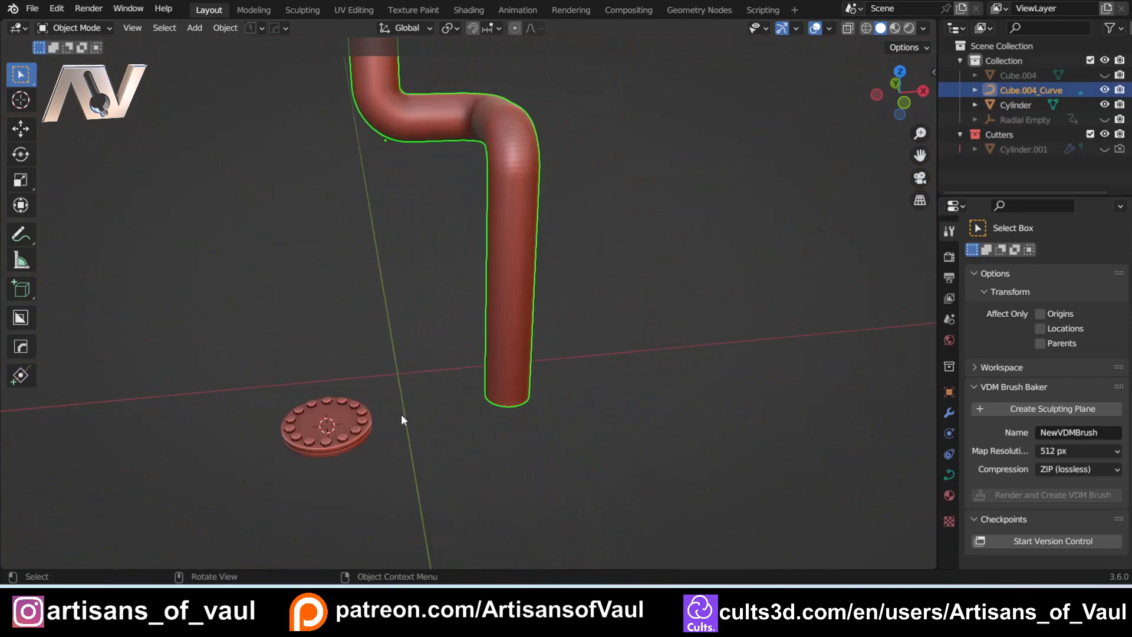
{"action": "left_click", "coordinate": [353, 420], "text": "shift"}
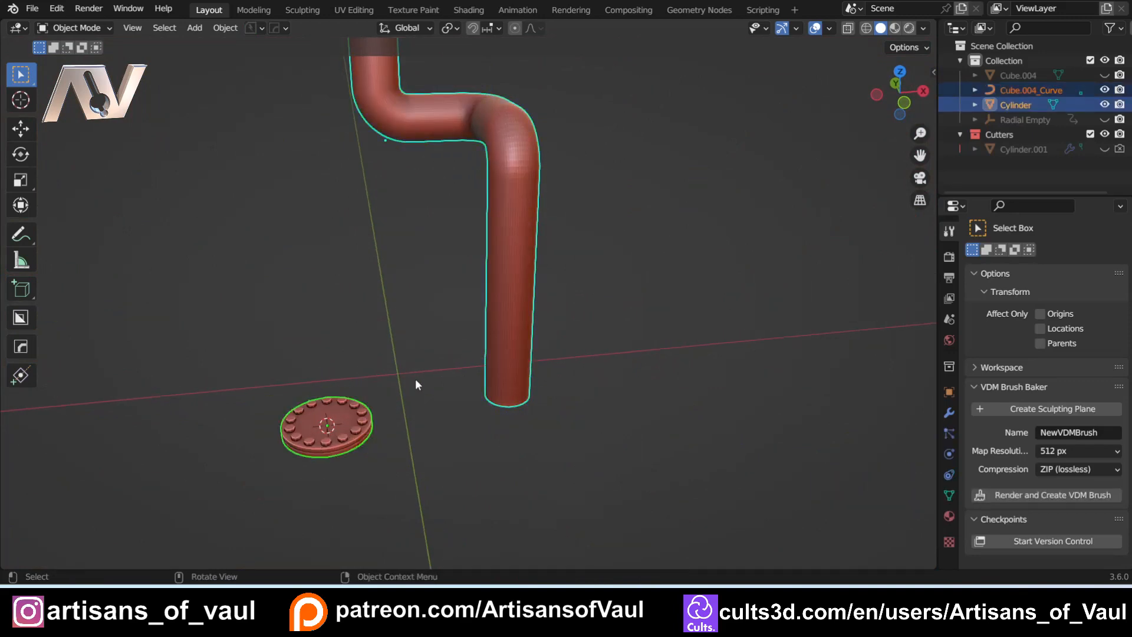
{"action": "key", "text": "shift+alt+c"}
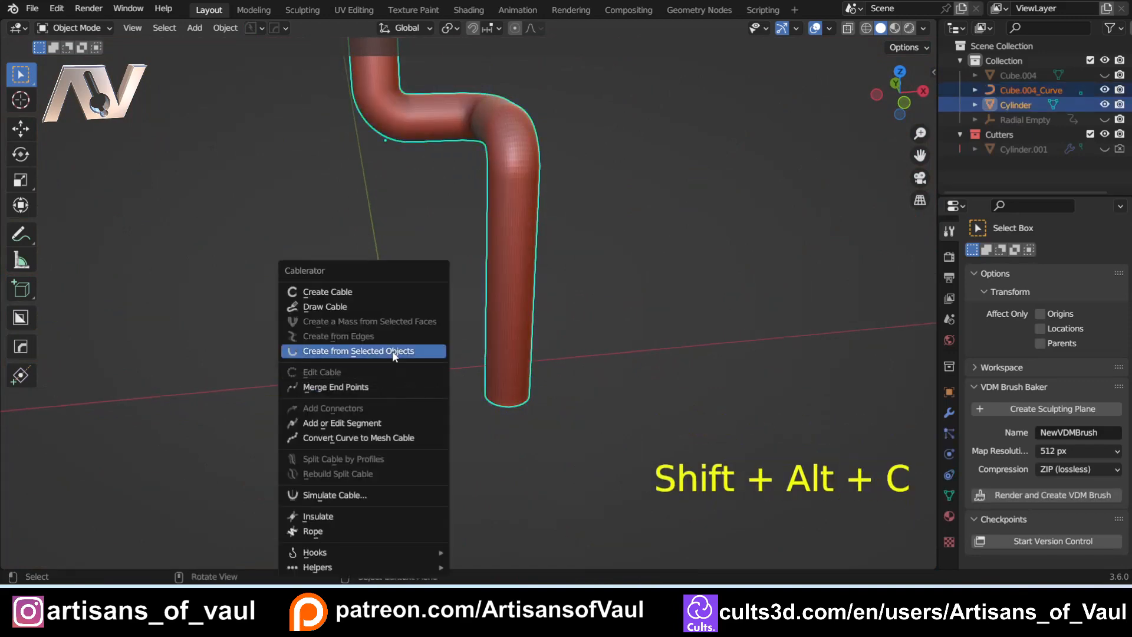
{"action": "left_click", "coordinate": [353, 423]}
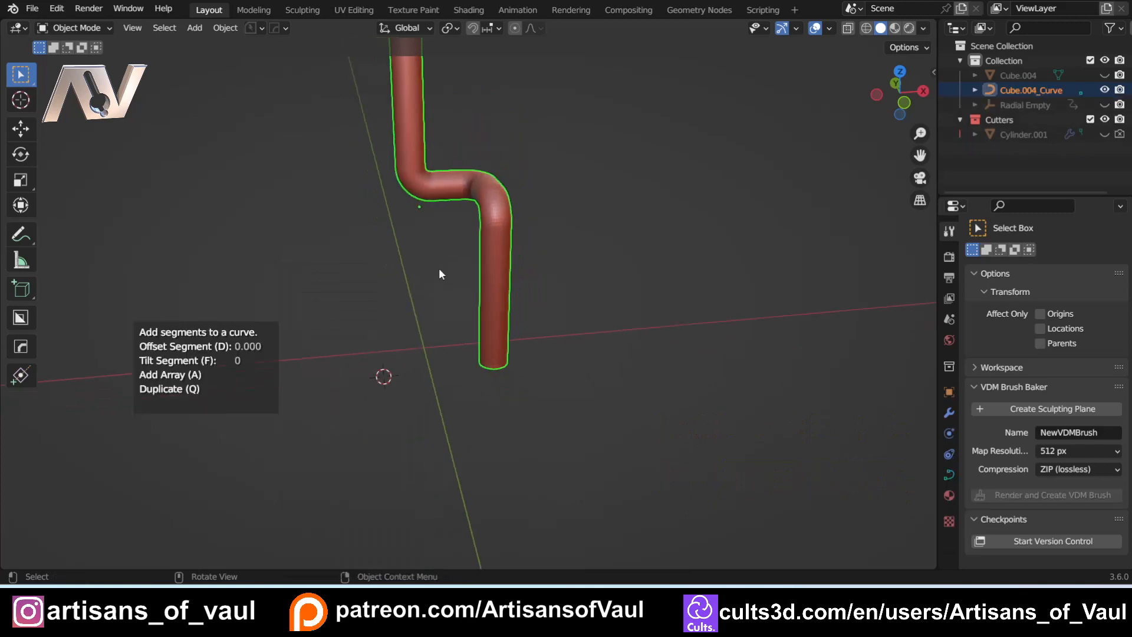
Add a two-element array to the flange segment at the pipe's upper end and set Offset Array Element to 8.067
{"action": "scroll", "coordinate": [438, 267], "scroll_direction": "down", "scroll_amount": 3}
{"action": "middle_click_drag", "start_coordinate": [435, 206], "coordinate": [444, 289], "text": "shift"}
{"action": "scroll", "coordinate": [444, 289], "scroll_direction": "up", "scroll_amount": 3}
{"action": "middle_click_drag", "start_coordinate": [423, 236], "coordinate": [487, 230]}
{"action": "middle_click_drag", "start_coordinate": [471, 237], "coordinate": [451, 371], "text": "shift"}
{"action": "scroll", "coordinate": [451, 372], "scroll_direction": "up", "scroll_amount": 4}
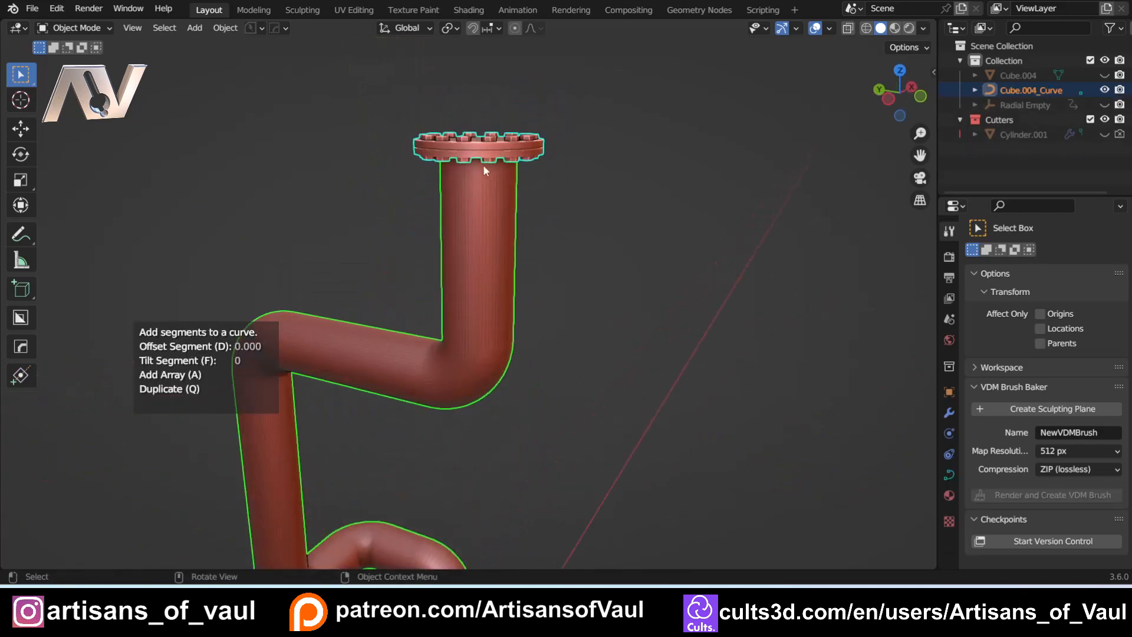
{"action": "middle_click_drag", "start_coordinate": [483, 165], "coordinate": [495, 223], "text": "shift"}
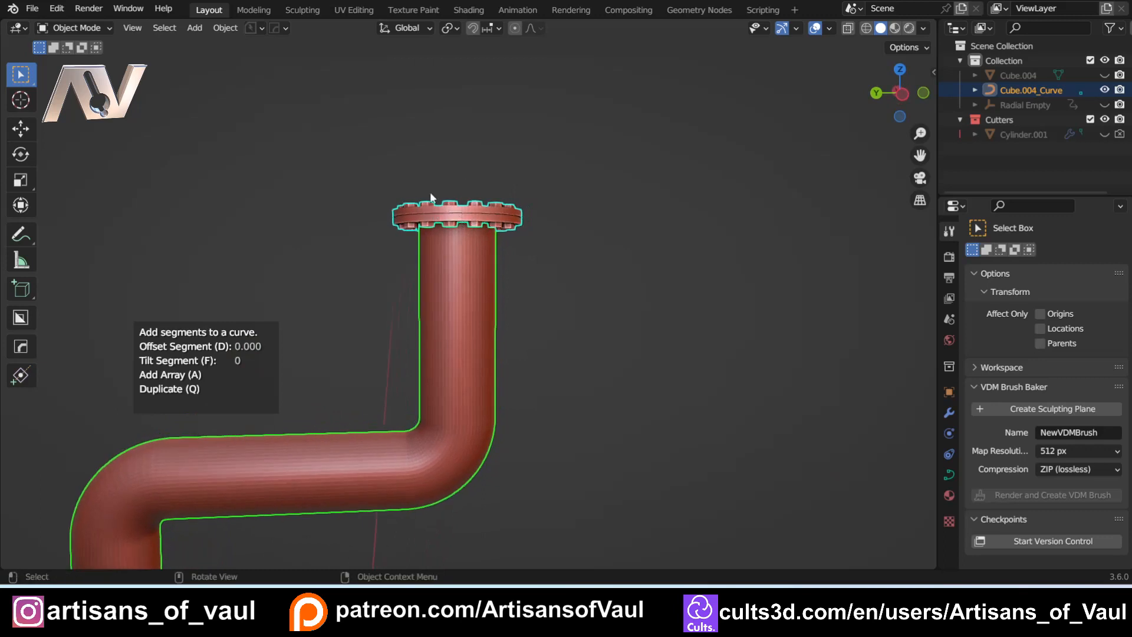
{"action": "middle_click_drag", "start_coordinate": [457, 272], "coordinate": [434, 279], "text": "shift"}
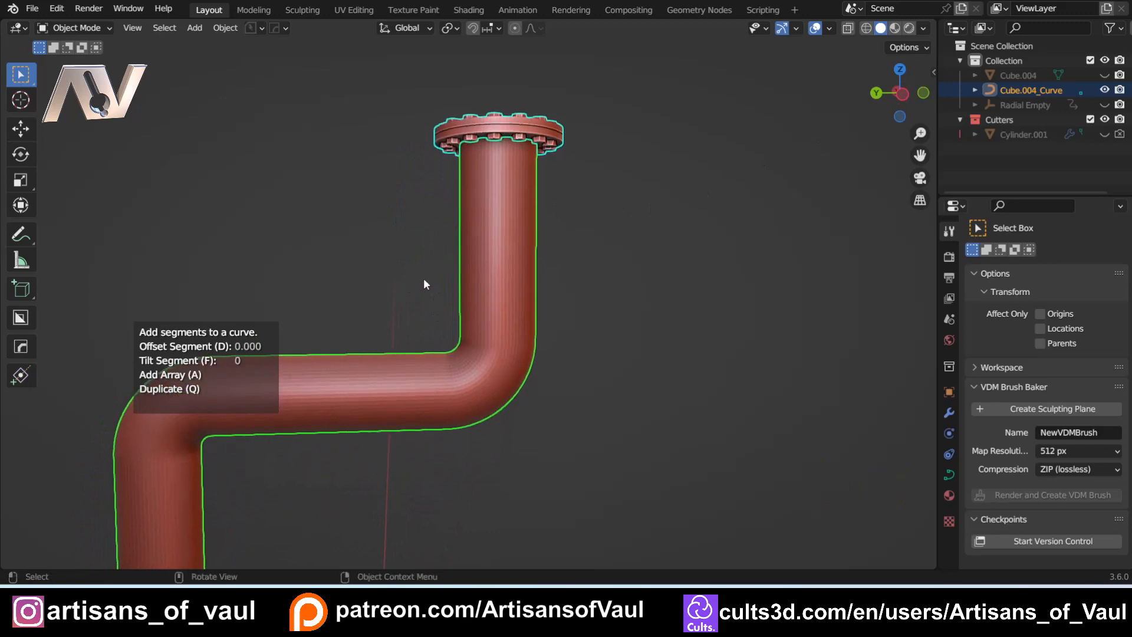
{"action": "key", "text": "a"}
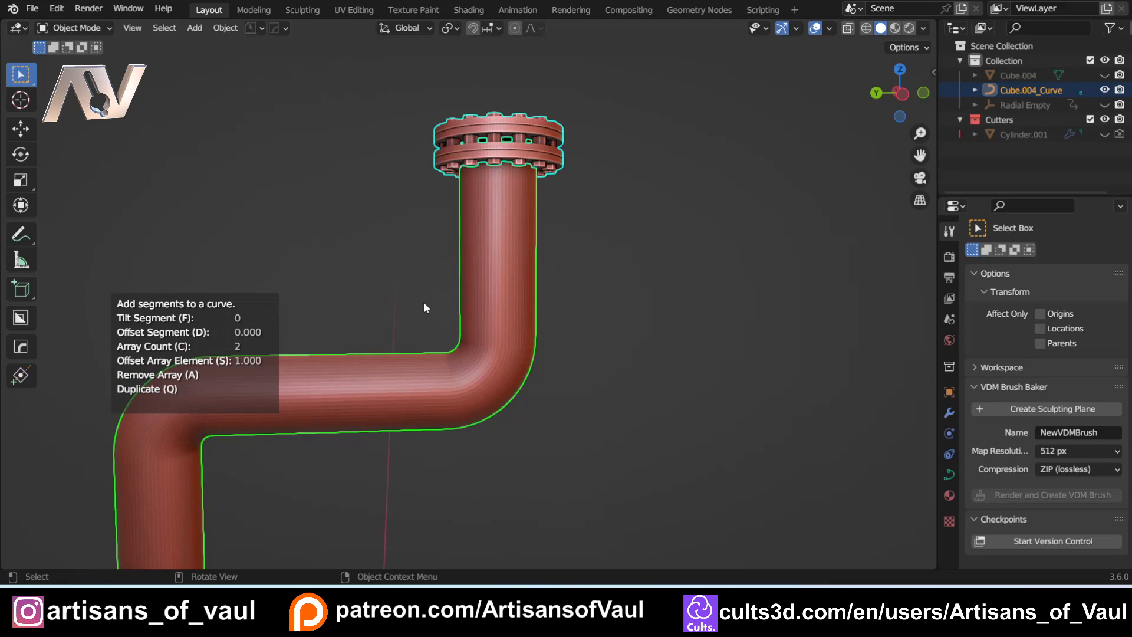
{"action": "key", "text": "s"}
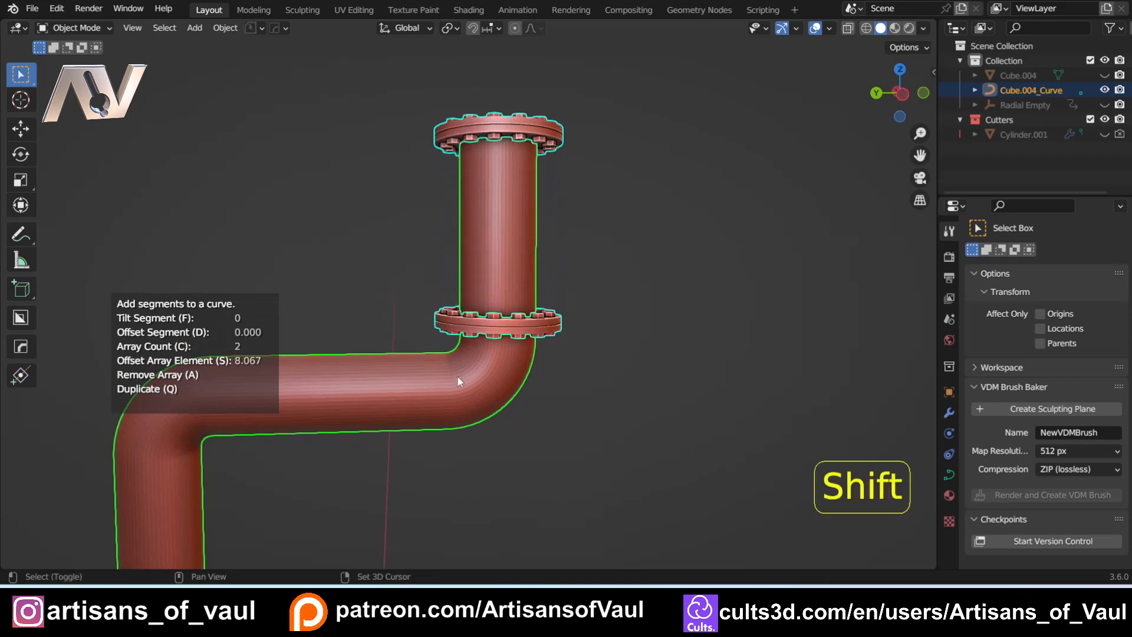
{"action": "middle_click_drag", "start_coordinate": [457, 376], "coordinate": [492, 328], "text": "shift"}
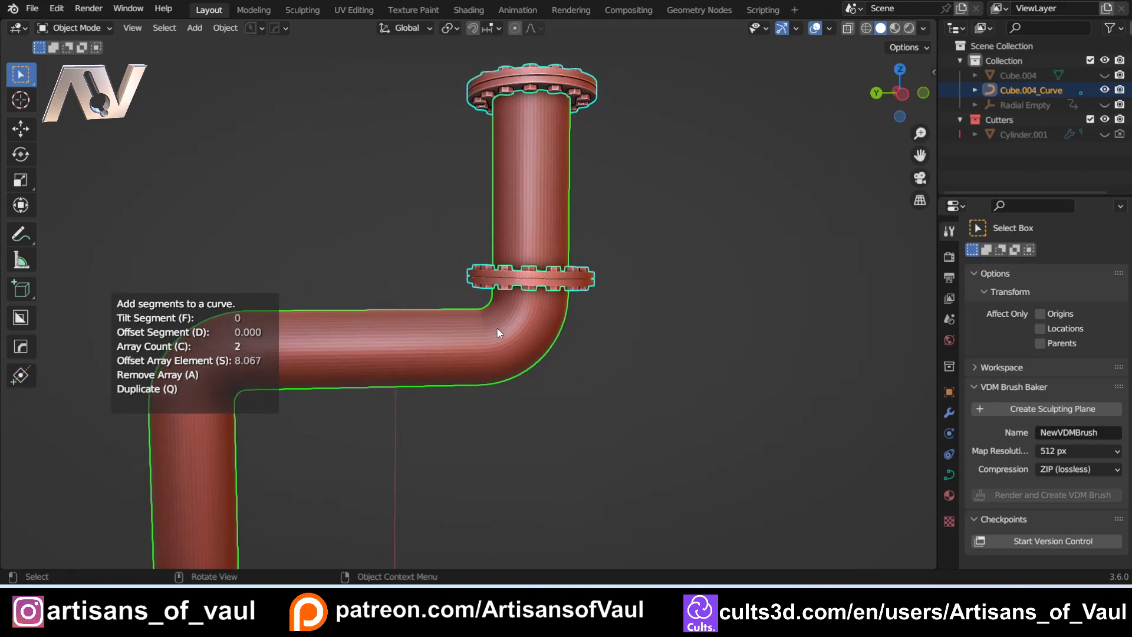
{"action": "key", "text": "c"}
{"action": "left_click", "coordinate": [684, 306]}
{"action": "left_click", "coordinate": [675, 349]}
Duplicate the arrayed flange pair in place and try to move the copy freely
{"action": "middle_click_drag", "start_coordinate": [573, 214], "coordinate": [545, 283], "text": "shift"}
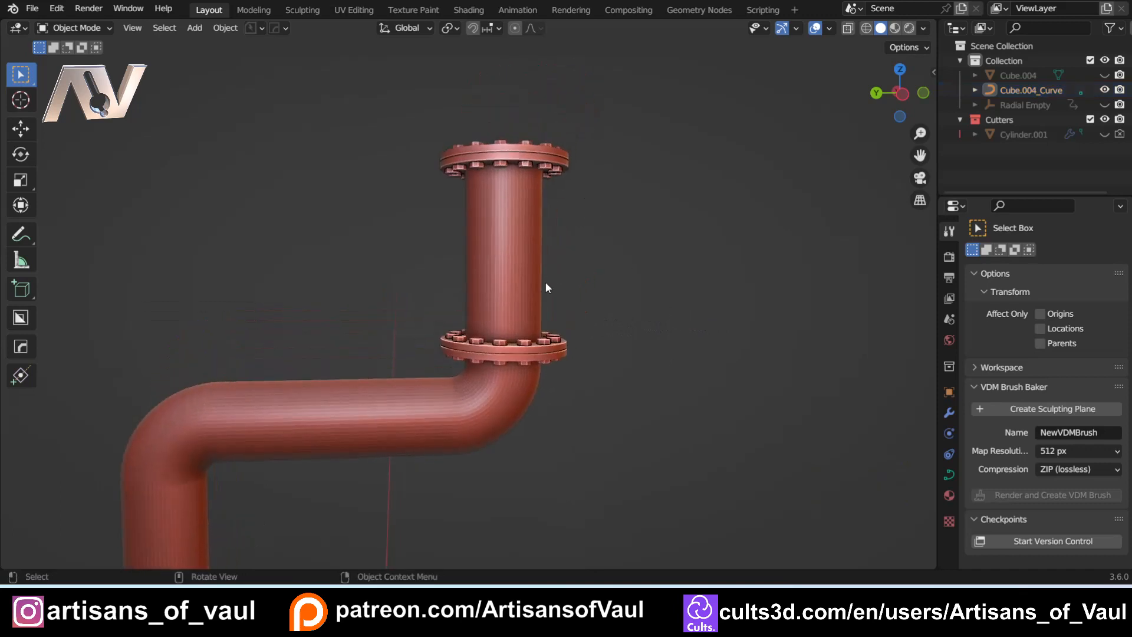
{"action": "left_click", "coordinate": [533, 158]}
{"action": "middle_click_drag", "start_coordinate": [589, 314], "coordinate": [590, 254], "text": "shift"}
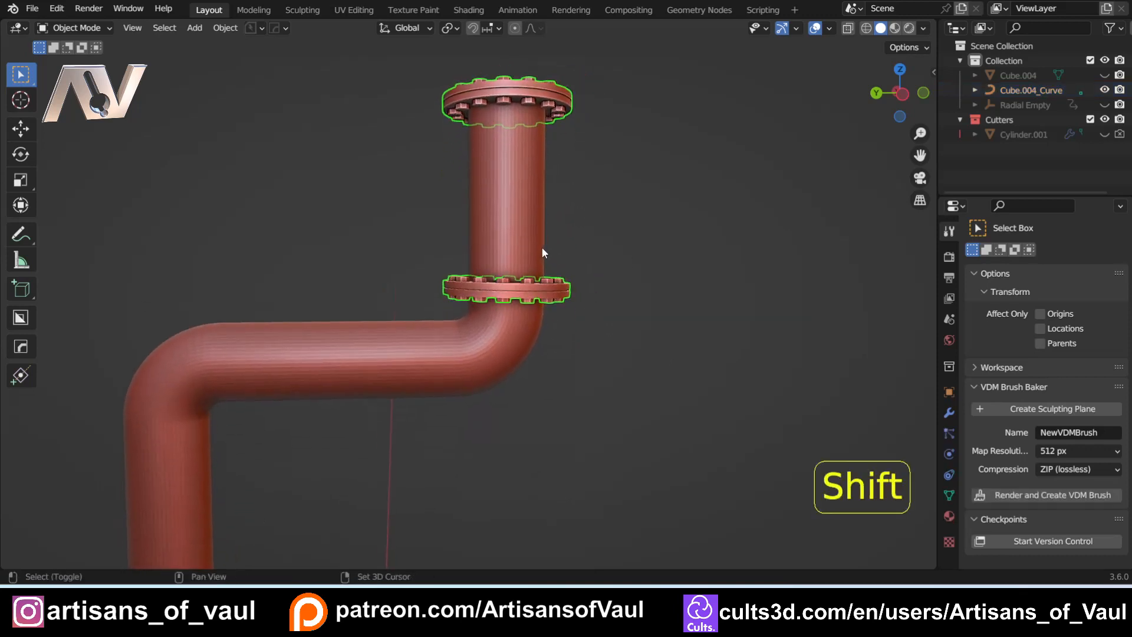
{"action": "key", "text": "shift+d"}
{"action": "right_click", "coordinate": [625, 262]}
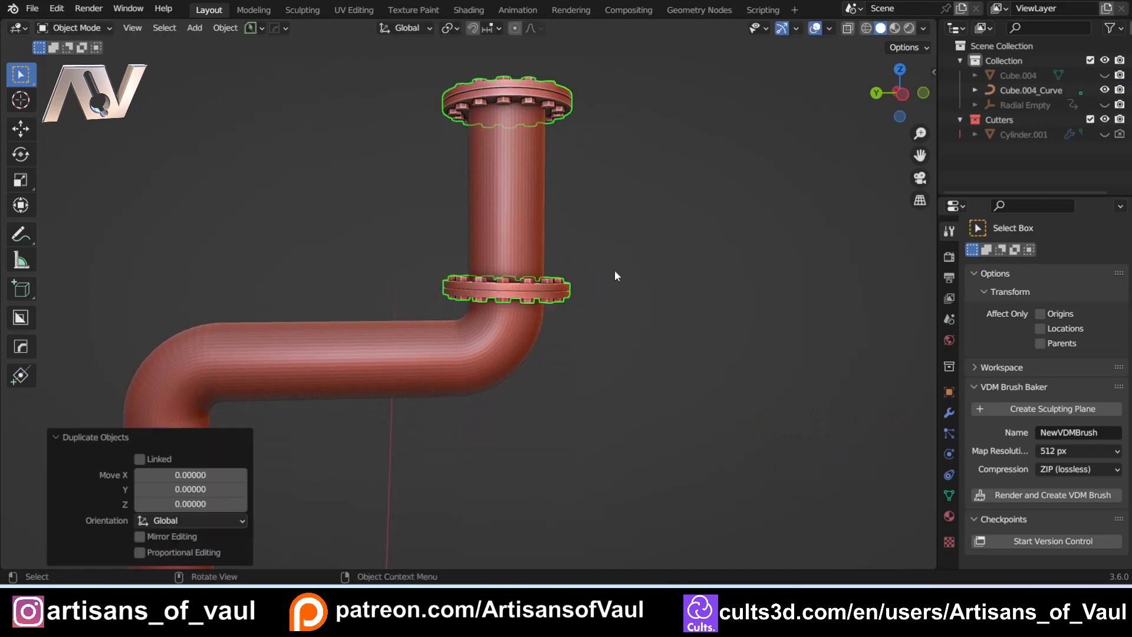
{"action": "key", "text": "g"}
{"action": "right_click", "coordinate": [707, 266]}
Shift a copy of the flange pair onto the horizontal pipe run with Add or Edit Segment, setting Offset Segment to 8.125
{"action": "left_click", "coordinate": [341, 349], "text": "shift"}
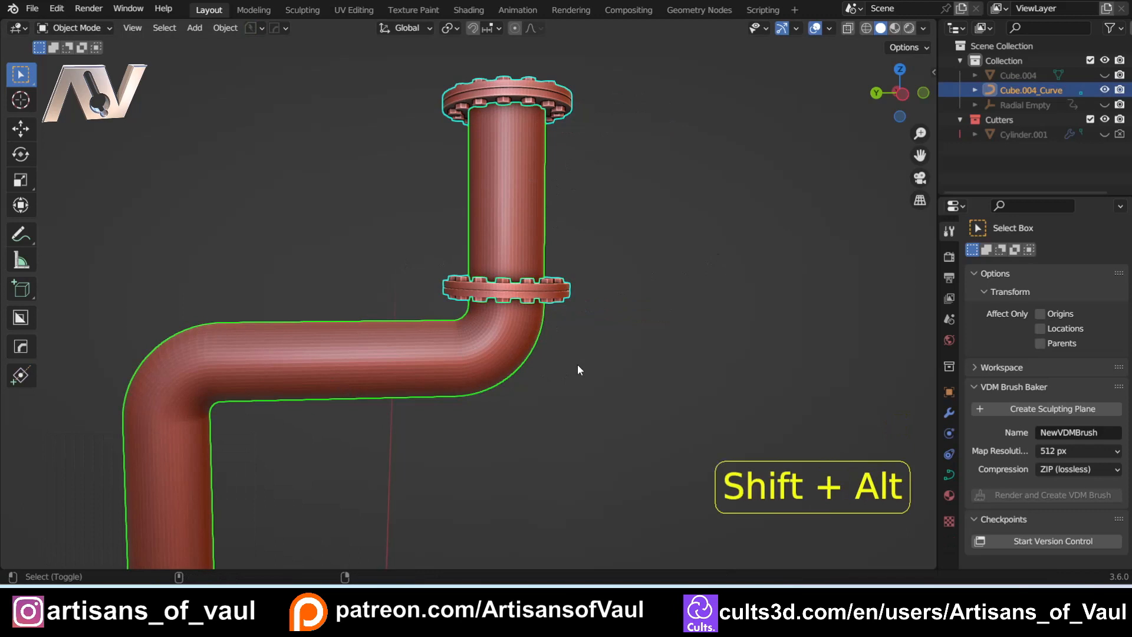
{"action": "key", "text": "shift+alt+c"}
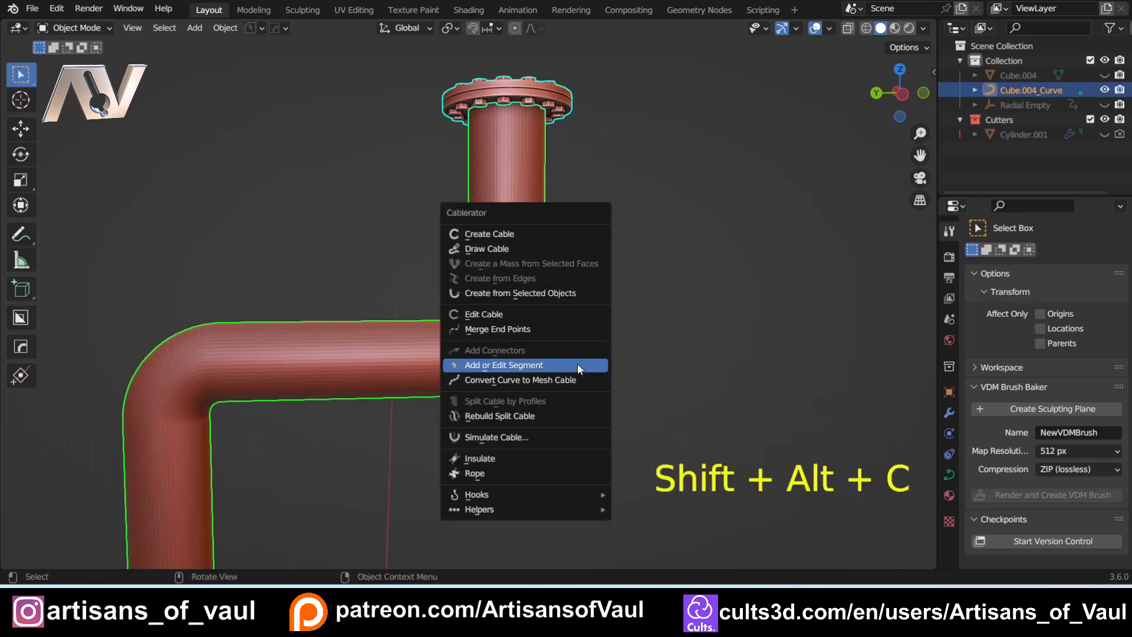
{"action": "left_click", "coordinate": [511, 366]}
{"action": "middle_click_drag", "start_coordinate": [400, 346], "coordinate": [447, 294], "text": "shift"}
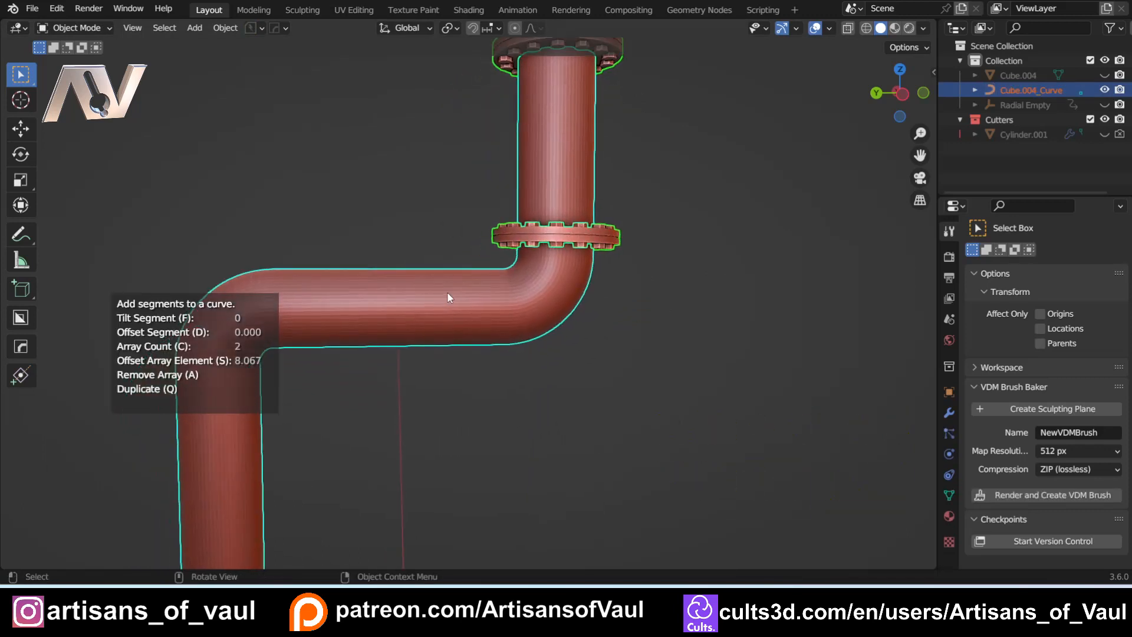
{"action": "key", "text": "q"}
{"action": "key", "text": "d"}
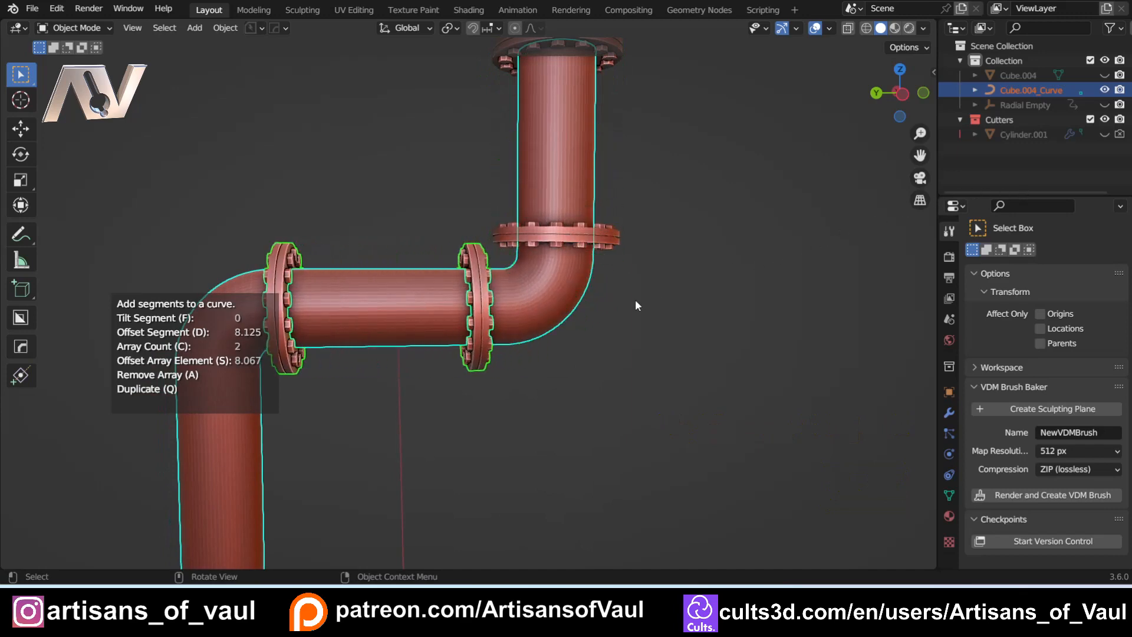
Set Offset Array Element of the flange pair on the horizontal run to about 7.367 and select the placed pair
{"action": "middle_click_drag", "start_coordinate": [635, 299], "coordinate": [720, 316], "text": "shift"}
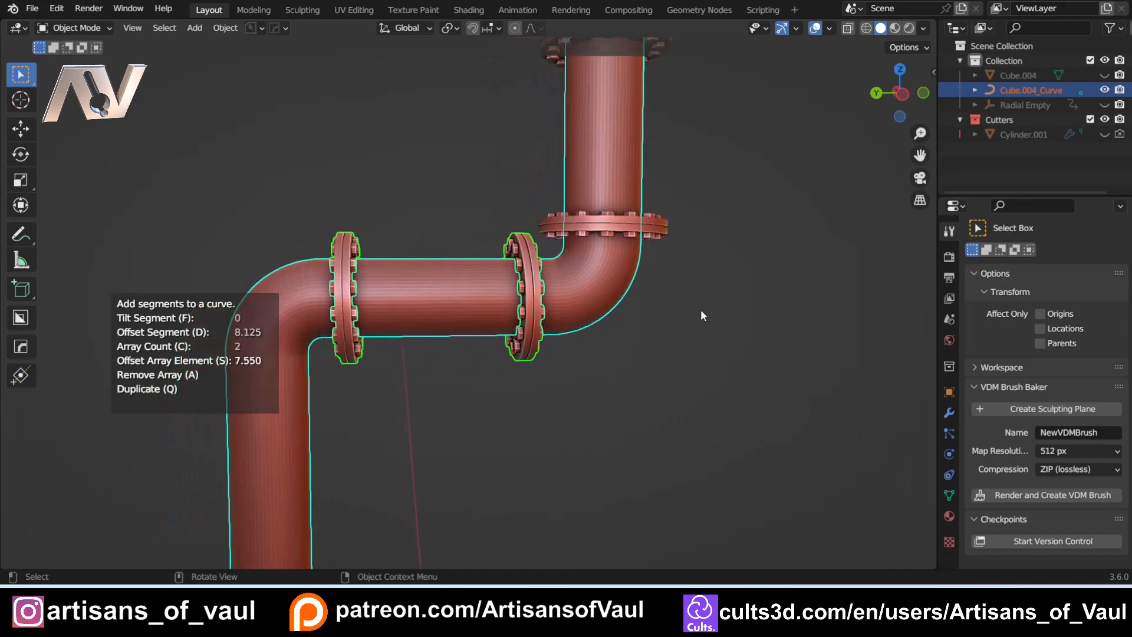
{"action": "scroll", "coordinate": [694, 311], "scroll_direction": "down", "scroll_amount": 4}
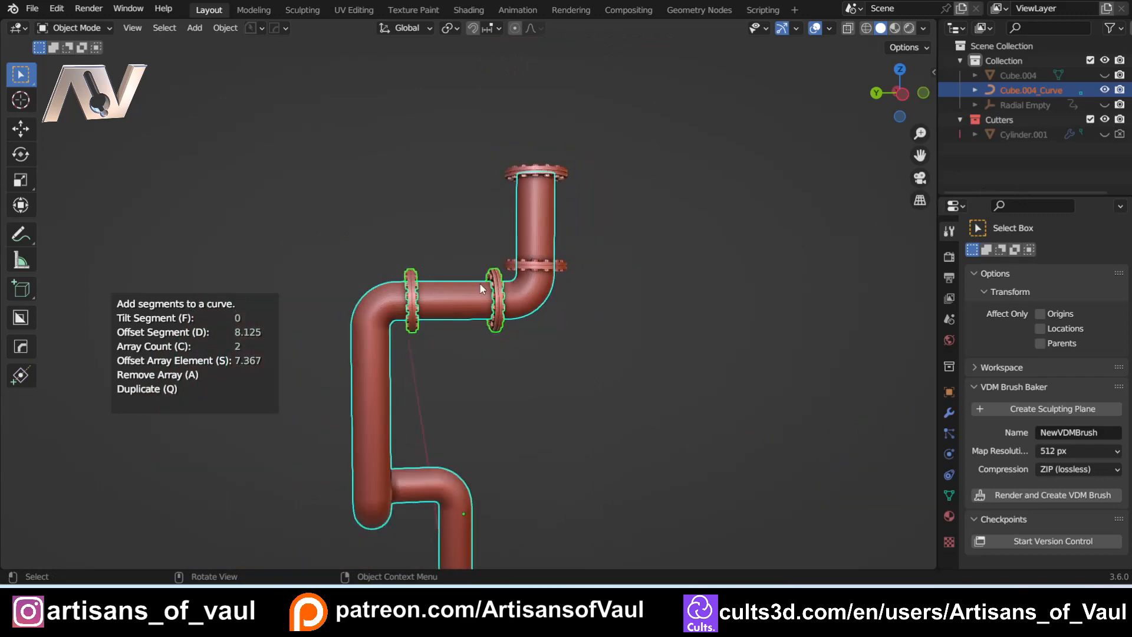
{"action": "middle_click_drag", "start_coordinate": [479, 282], "coordinate": [452, 264]}
{"action": "scroll", "coordinate": [451, 300], "scroll_direction": "up", "scroll_amount": 2}
{"action": "left_click", "coordinate": [433, 175]}
{"action": "left_click", "coordinate": [397, 236]}
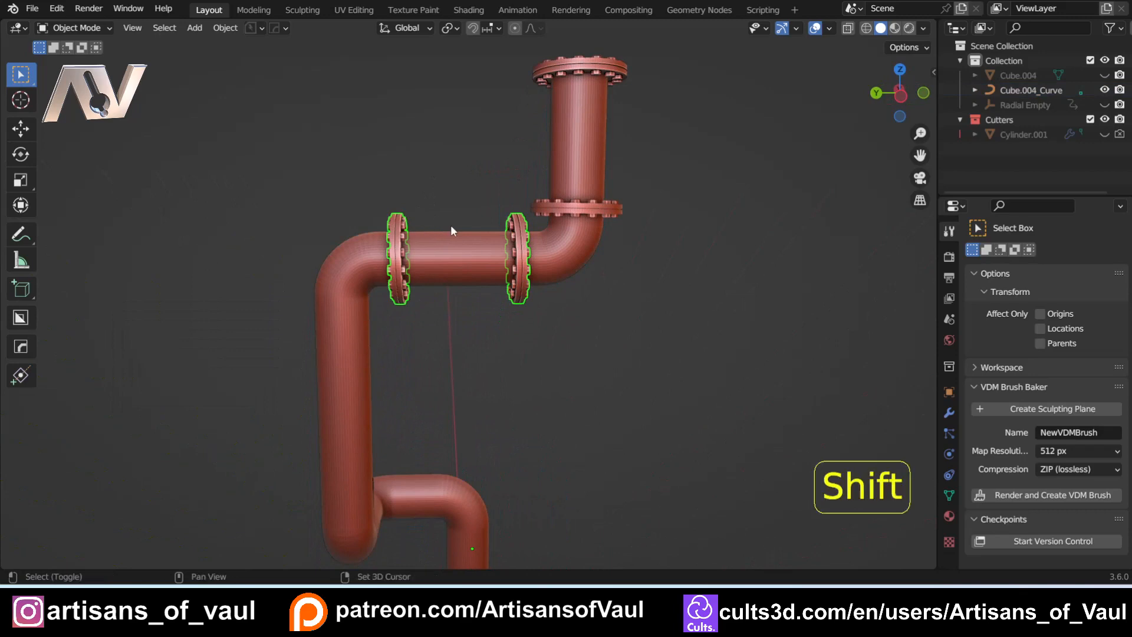
Duplicate the flange pair in place and shift the copy onto the long vertical run with Add or Edit Segment, setting Offset Segment to 15.975
{"action": "key", "text": "shift+d"}
{"action": "right_click", "coordinate": [493, 199]}
{"action": "left_click", "coordinate": [466, 265], "text": "shift"}
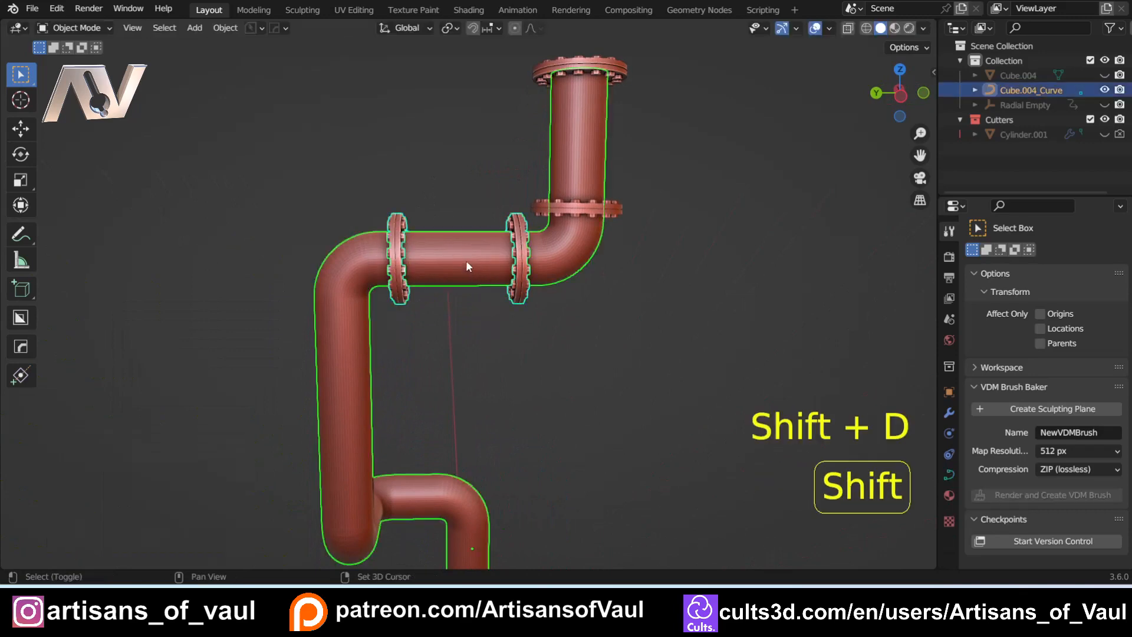
{"action": "key", "text": "shift+alt+c"}
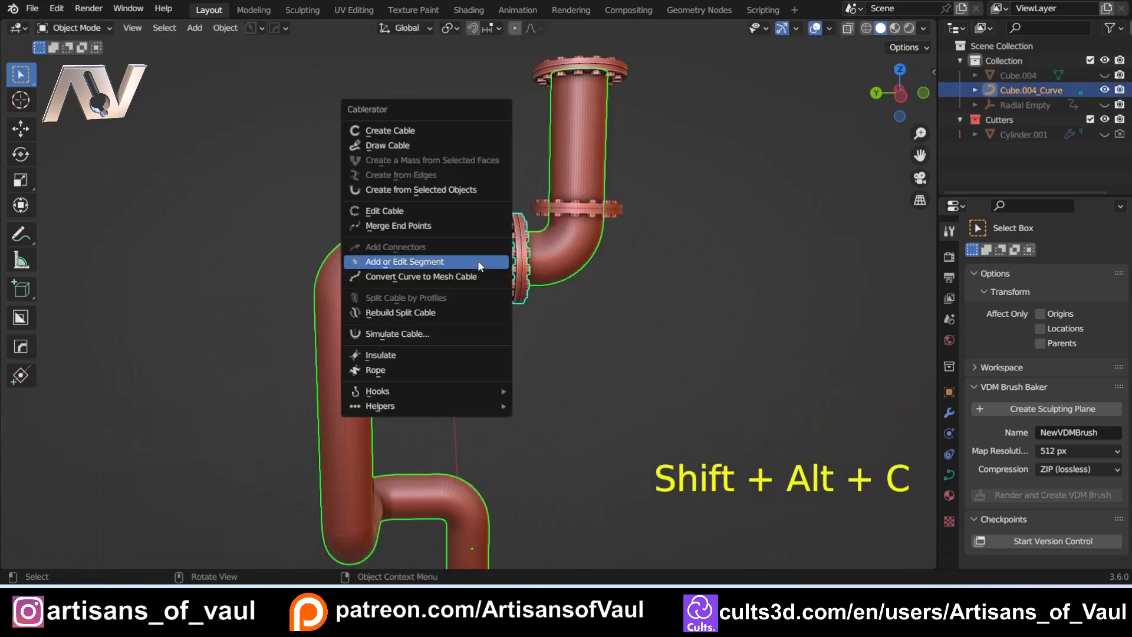
{"action": "left_click", "coordinate": [478, 262]}
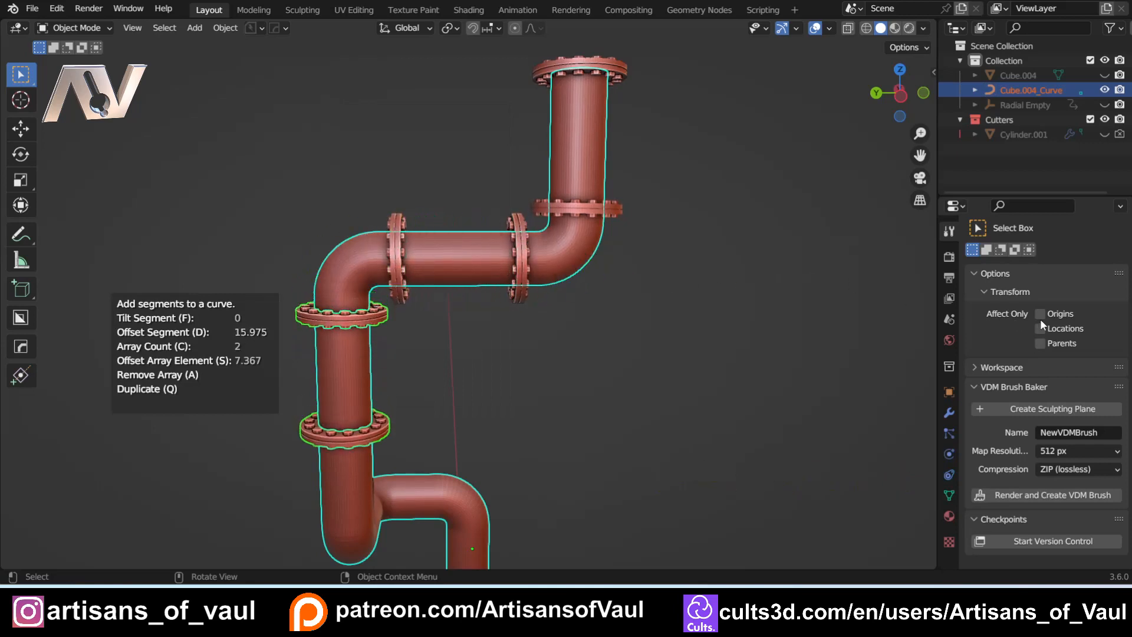
Set Offset Array Element of the flange pair on the long vertical run to about 12.182
{"action": "key", "text": "s"}
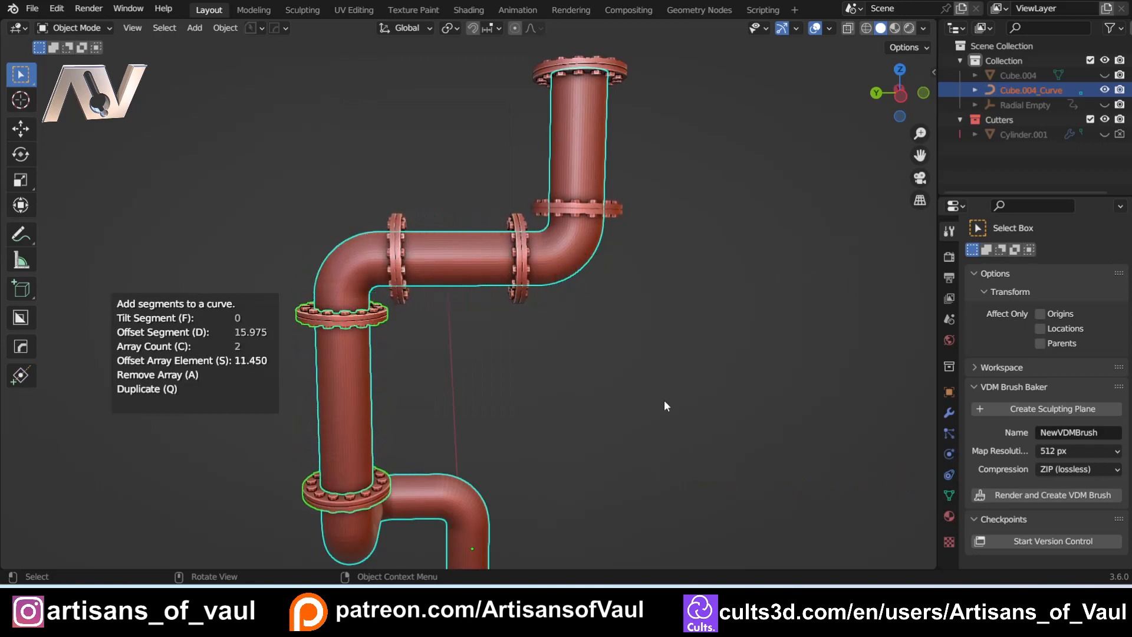
{"action": "middle_click_drag", "start_coordinate": [448, 430], "coordinate": [506, 308]}
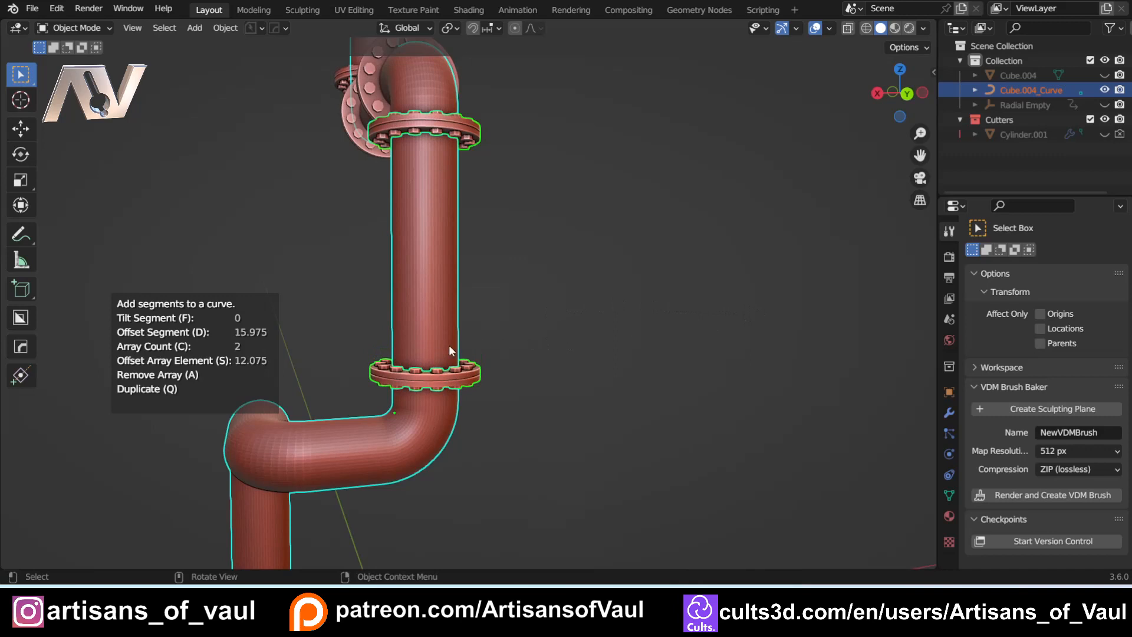
{"action": "key", "text": "s"}
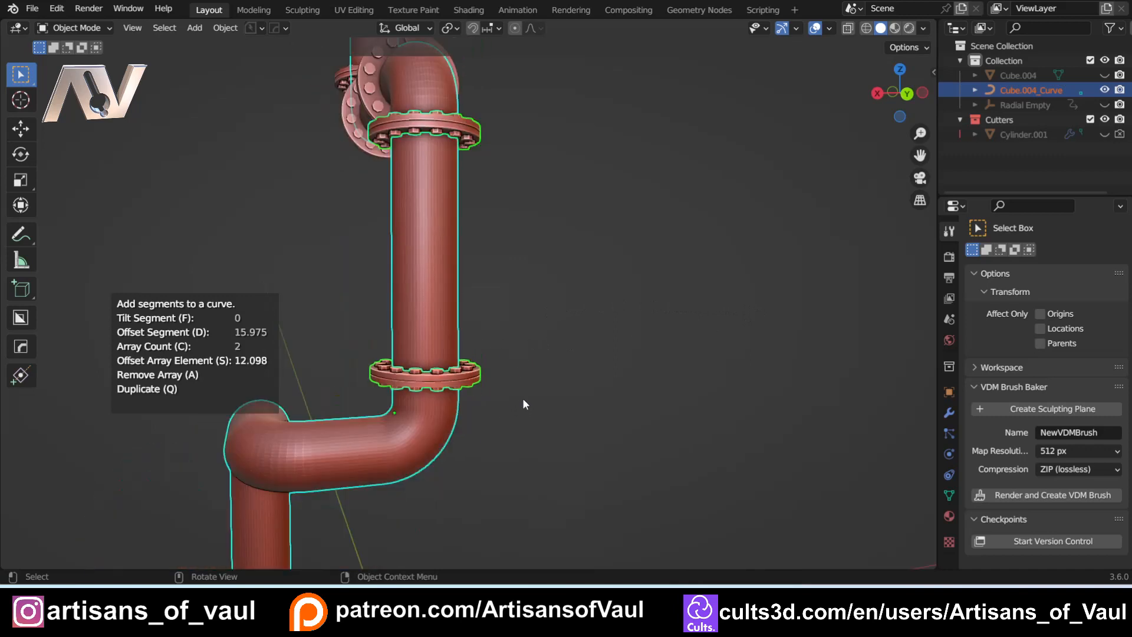
{"action": "left_click", "coordinate": [551, 395]}
{"action": "middle_click_drag", "start_coordinate": [474, 322], "coordinate": [519, 333], "text": "shift"}
{"action": "scroll", "coordinate": [522, 303], "scroll_direction": "down", "scroll_amount": 3}
{"action": "left_click", "coordinate": [522, 302]}
{"action": "middle_click_drag", "start_coordinate": [485, 278], "coordinate": [441, 272]}
Duplicate the vertical run's flange pair in place and add the copy as a segment on the short lower run with Offset Segment 26.542
{"action": "left_click", "coordinate": [478, 219]}
{"action": "left_click", "coordinate": [479, 217]}
{"action": "scroll", "coordinate": [426, 340], "scroll_direction": "up", "scroll_amount": 3}
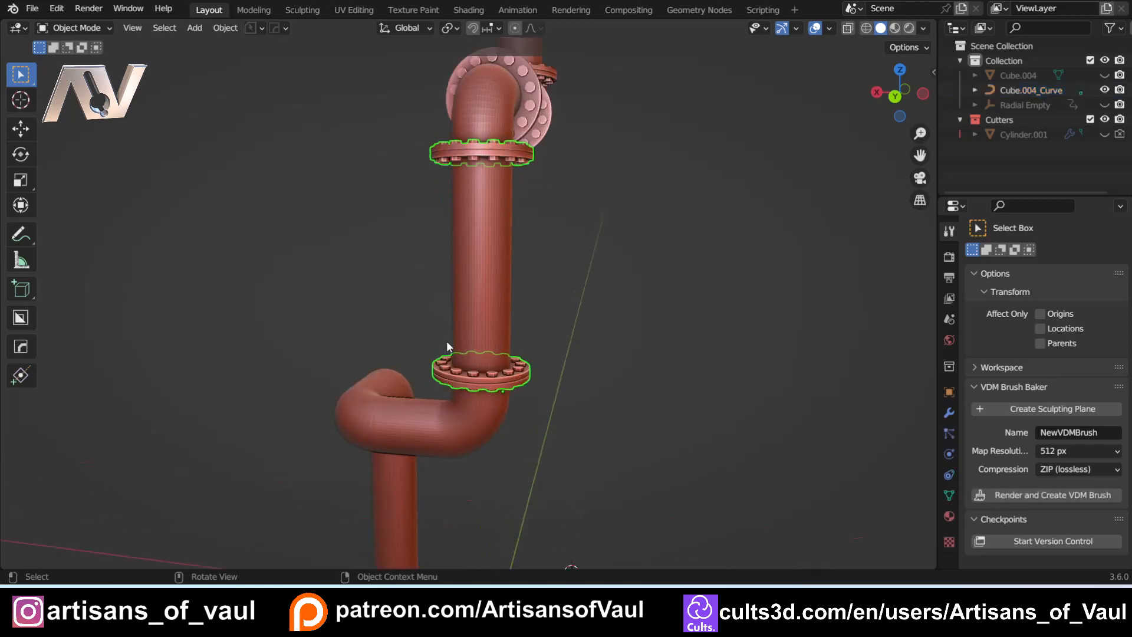
{"action": "key", "text": "shift+d"}
{"action": "right_click", "coordinate": [499, 284]}
{"action": "left_click", "coordinate": [500, 285], "text": "shift"}
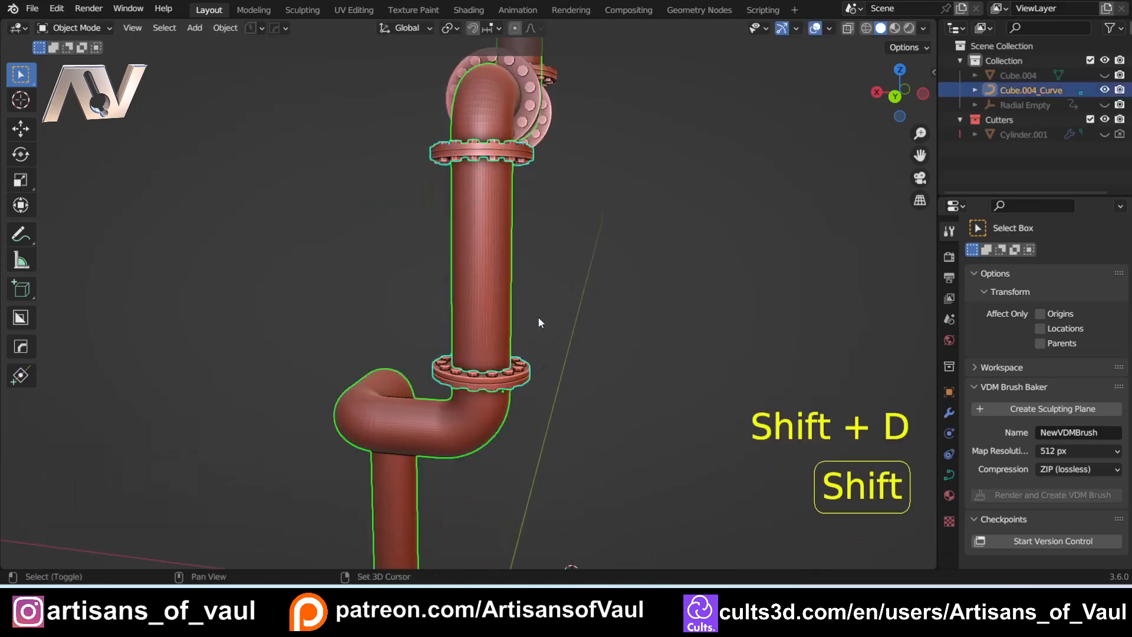
{"action": "key", "text": "shift+alt+c"}
{"action": "left_click", "coordinate": [484, 326]}
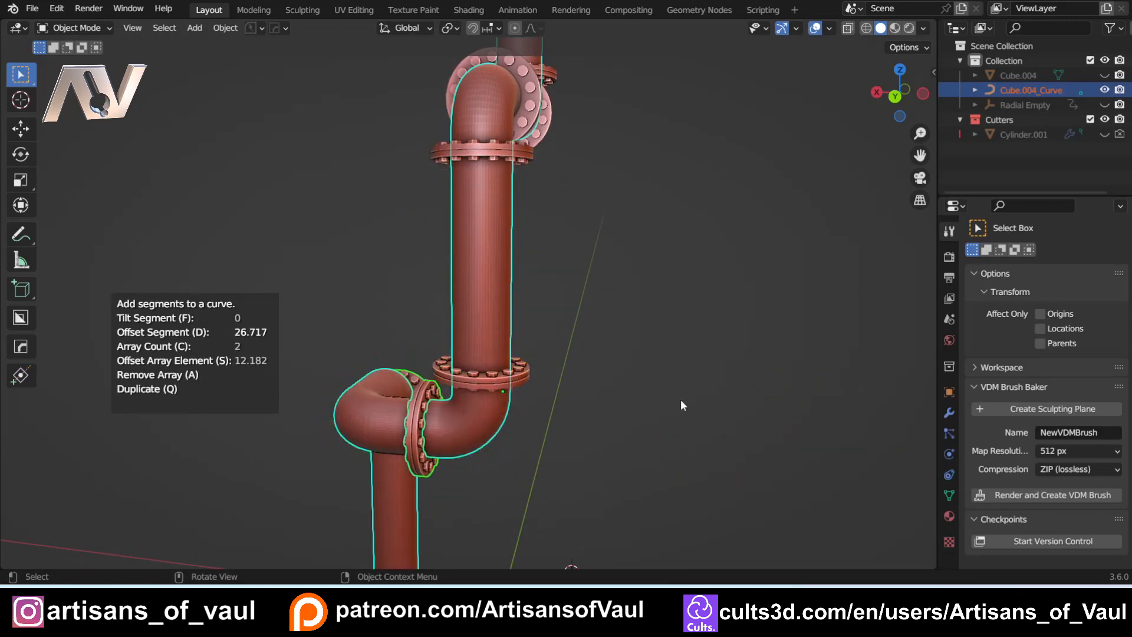
{"action": "middle_click_drag", "start_coordinate": [667, 406], "coordinate": [468, 320]}
Set Offset Array Element of the flange pair on the short lower run to about 2.493
{"action": "key", "text": "s"}
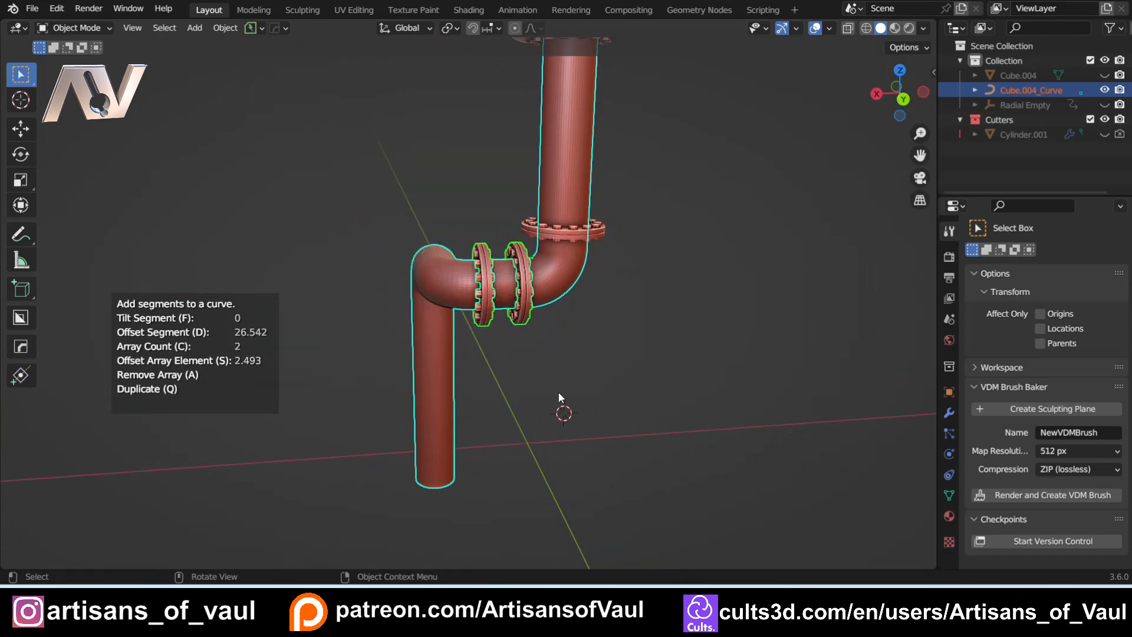
{"action": "middle_click_drag", "start_coordinate": [558, 391], "coordinate": [467, 346]}
{"action": "scroll", "coordinate": [487, 353], "scroll_direction": "down", "scroll_amount": 1}
{"action": "left_click", "coordinate": [486, 351]}
Lengthen the short lower run by moving the pipe curve's lower end points about 1.659 along X
{"action": "left_click", "coordinate": [463, 288]}
{"action": "scroll", "coordinate": [498, 355], "scroll_direction": "up", "scroll_amount": 3}
{"action": "key", "text": "Tab"}
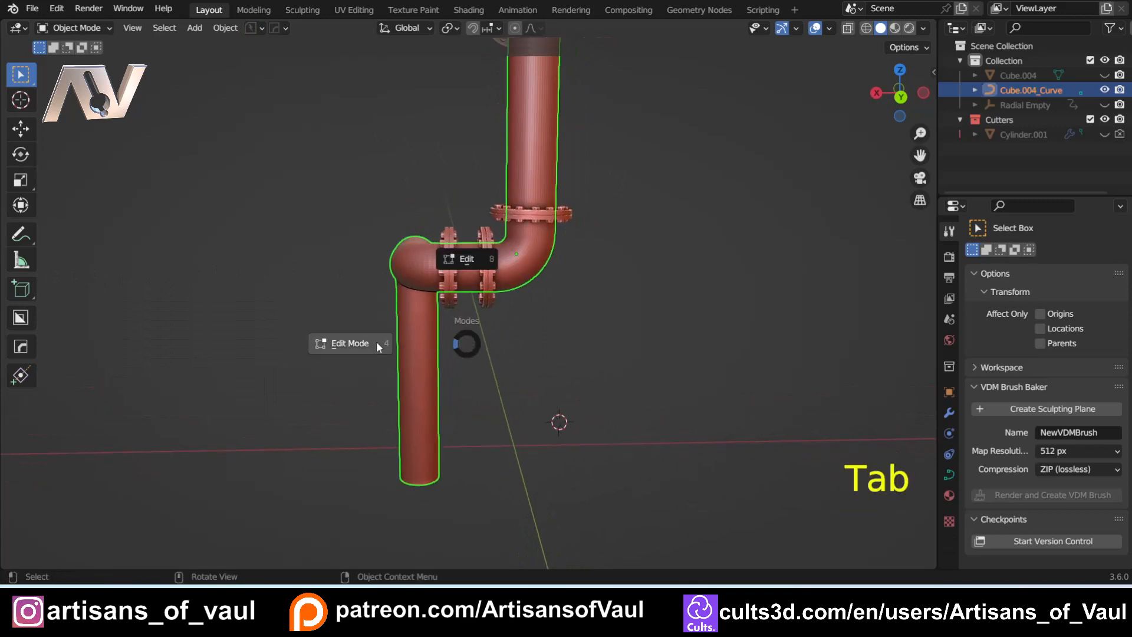
{"action": "left_click_drag", "start_coordinate": [302, 187], "coordinate": [486, 431]}
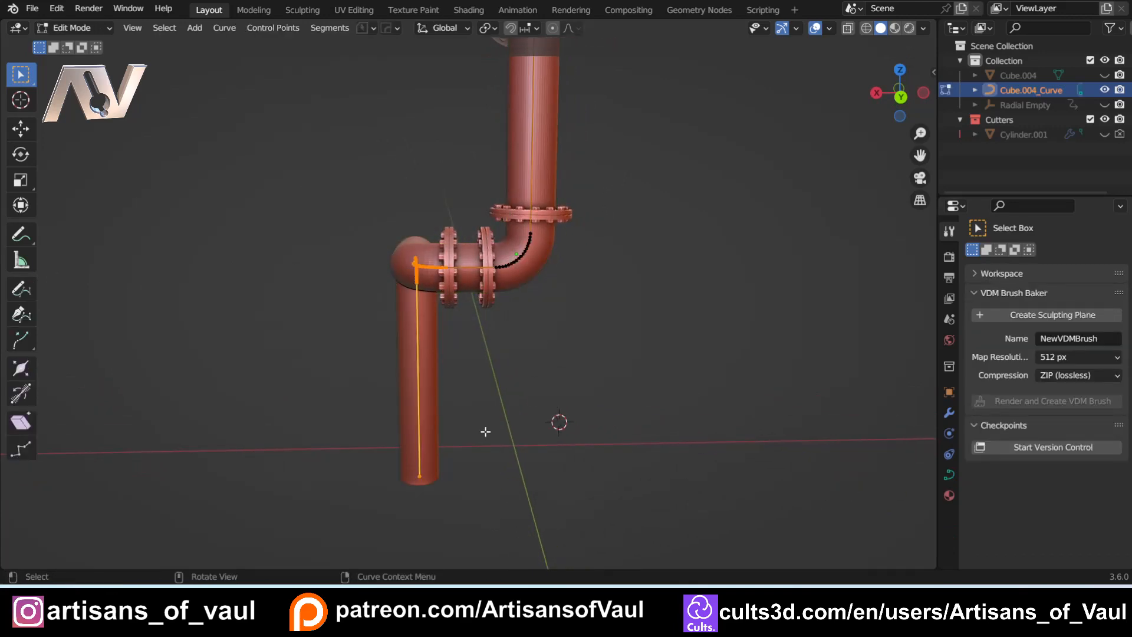
{"action": "key", "text": "g"}
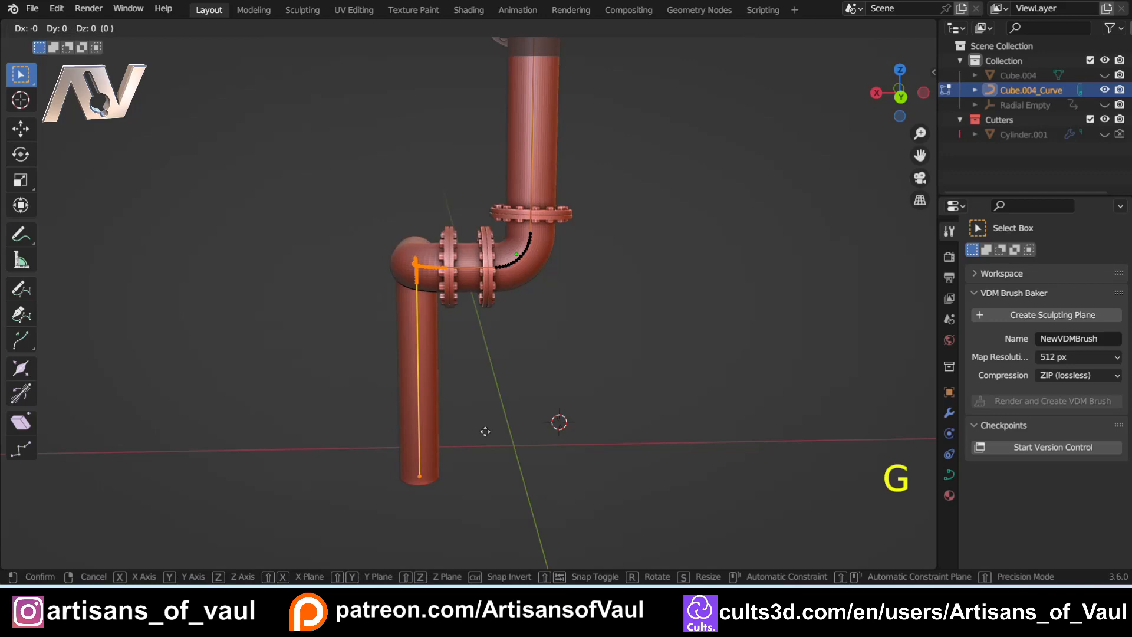
{"action": "key", "text": "x"}
{"action": "left_click", "coordinate": [410, 441]}
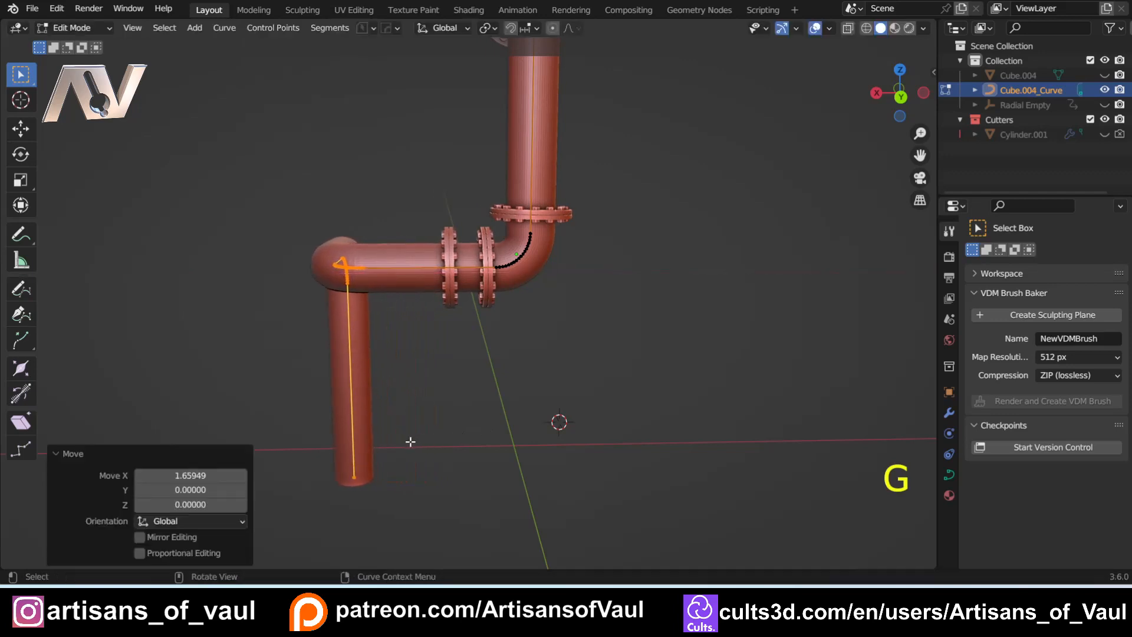
{"action": "key", "text": "Tab"}
Edit the flange segment on the lengthened lower run and set Offset Array Element to about 7.052
{"action": "left_click", "coordinate": [455, 252]}
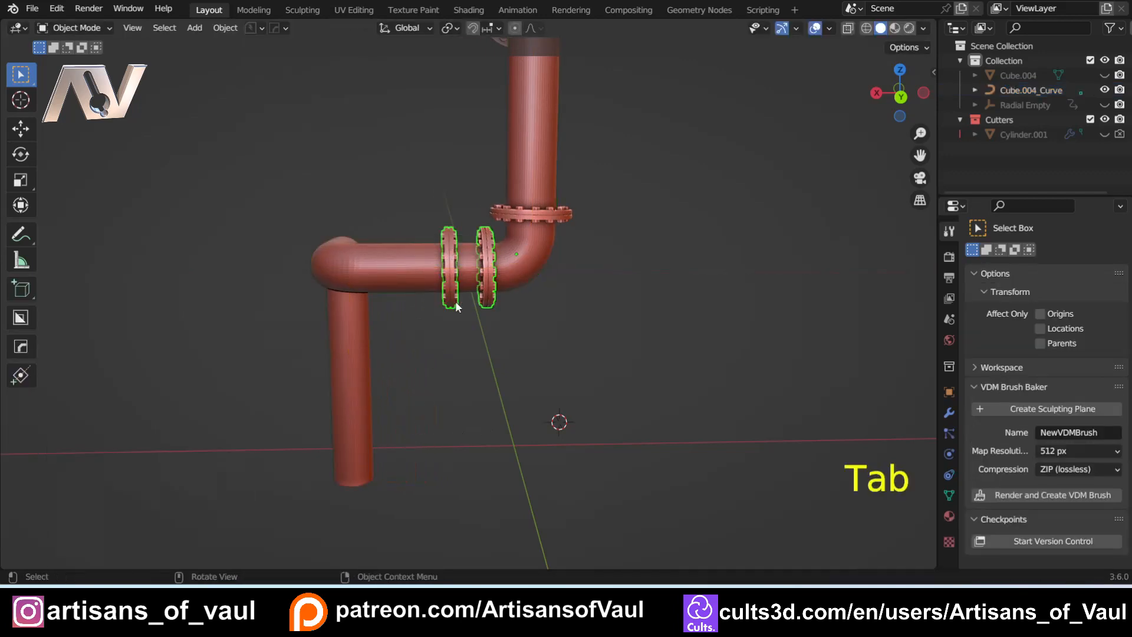
{"action": "left_click", "coordinate": [394, 287], "text": "shift"}
{"action": "key", "text": "shift+alt+c"}
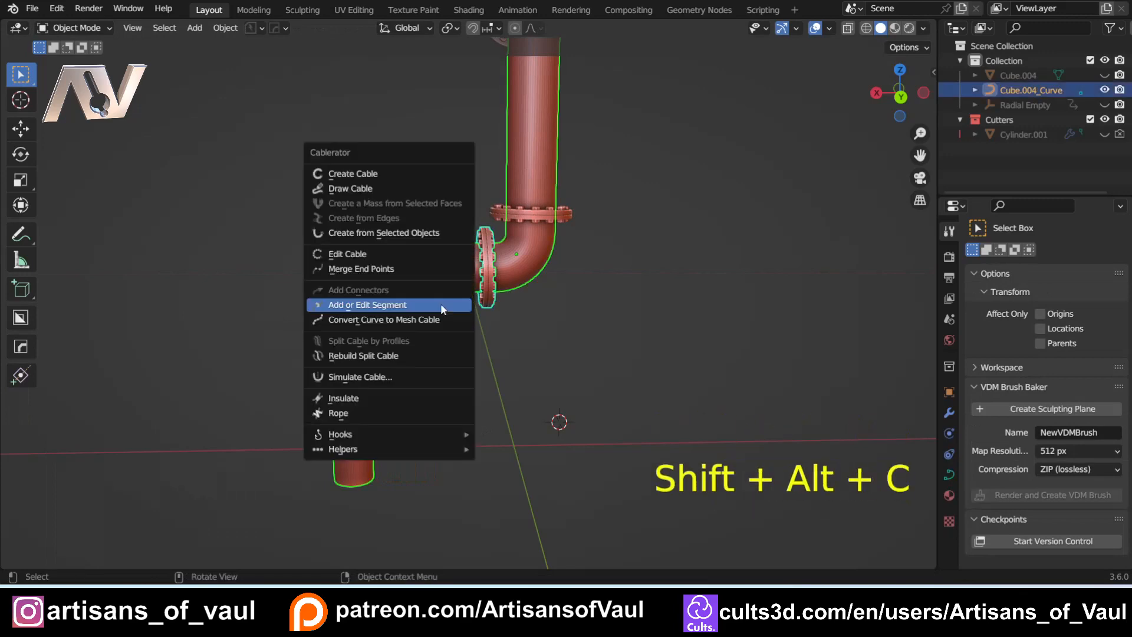
{"action": "left_click", "coordinate": [406, 306]}
{"action": "key", "text": "s"}
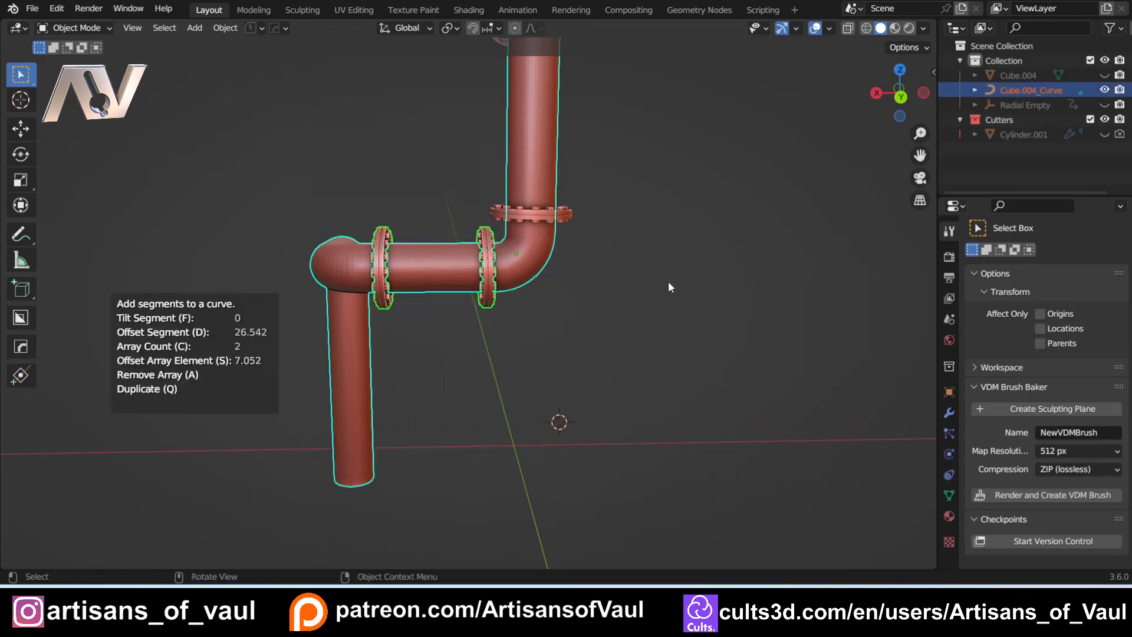
{"action": "middle_click_drag", "start_coordinate": [329, 369], "coordinate": [522, 384]}
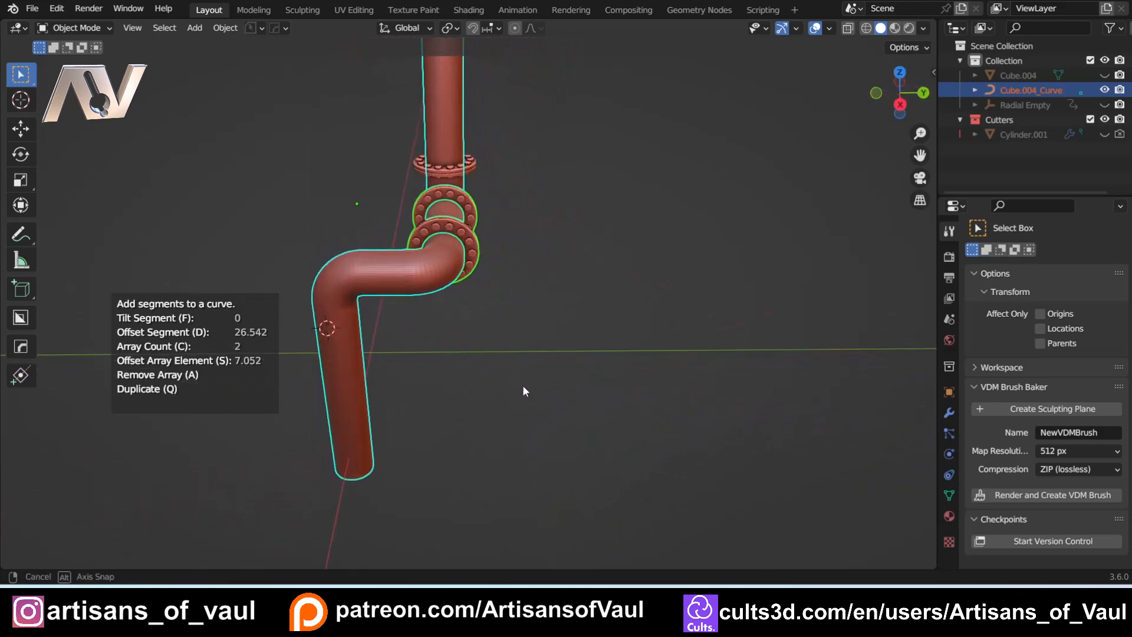
{"action": "mouse_move", "coordinate": [390, 330]}
{"action": "middle_mouse_down", "text": "shift"}
{"action": "mouse_move", "coordinate": [426, 341]}
{"action": "mouse_move", "coordinate": [431, 303]}
{"action": "mouse_move", "coordinate": [322, 297]}
{"action": "mouse_move", "coordinate": [492, 299]}
{"action": "mouse_move", "coordinate": [401, 302]}
{"action": "mouse_move", "coordinate": [387, 369]}
{"action": "mouse_move", "coordinate": [455, 349]}
{"action": "mouse_move", "coordinate": [419, 374]}
{"action": "mouse_move", "coordinate": [407, 402]}
{"action": "mouse_move", "coordinate": [338, 397]}
{"action": "mouse_move", "coordinate": [408, 360]}
{"action": "mouse_move", "coordinate": [394, 323]}
{"action": "middle_mouse_up", "text": "shift"}
{"action": "scroll", "coordinate": [427, 341], "scroll_direction": "down", "scroll_amount": 4}
{"action": "scroll", "coordinate": [400, 302], "scroll_direction": "up", "scroll_amount": 2}
{"action": "scroll", "coordinate": [388, 369], "scroll_direction": "up", "scroll_amount": 2}
{"action": "left_click", "coordinate": [408, 359]}
{"action": "key", "text": "Tab"}
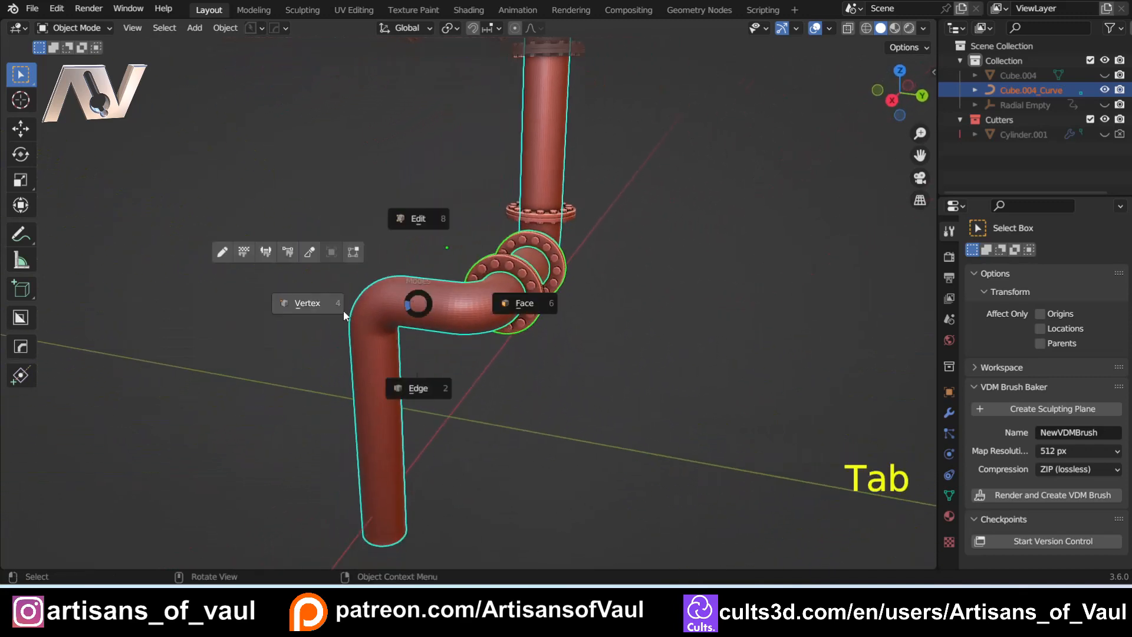
{"action": "left_click", "coordinate": [308, 308]}
{"action": "middle_click_drag", "start_coordinate": [309, 308], "coordinate": [357, 300]}
{"action": "key", "text": "Tab"}
Move the last bend and end point of the pipe curve about 0.285 along Y
{"action": "left_click", "coordinate": [377, 218]}
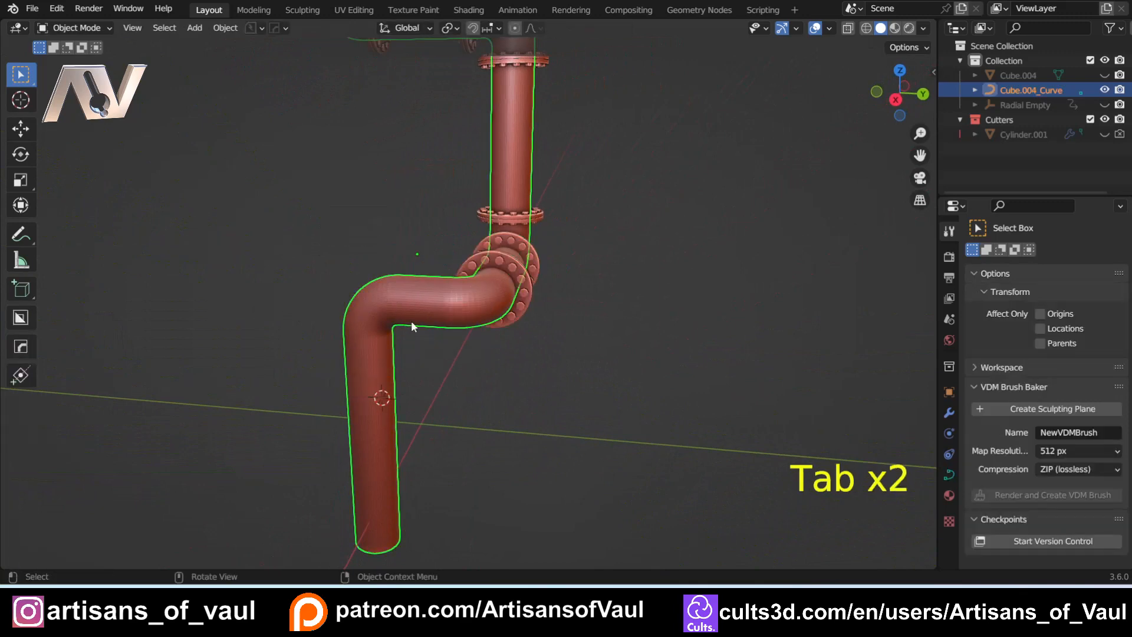
{"action": "key", "text": "Tab"}
{"action": "left_click", "coordinate": [329, 286]}
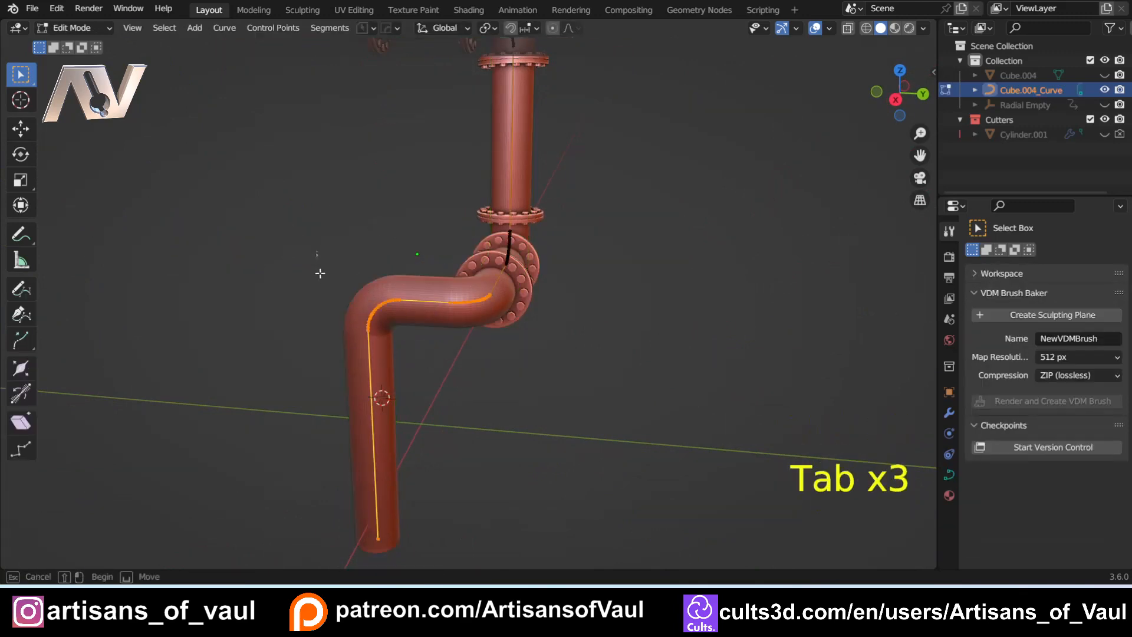
{"action": "left_click_drag", "start_coordinate": [317, 249], "coordinate": [437, 557]}
{"action": "key", "text": "g"}
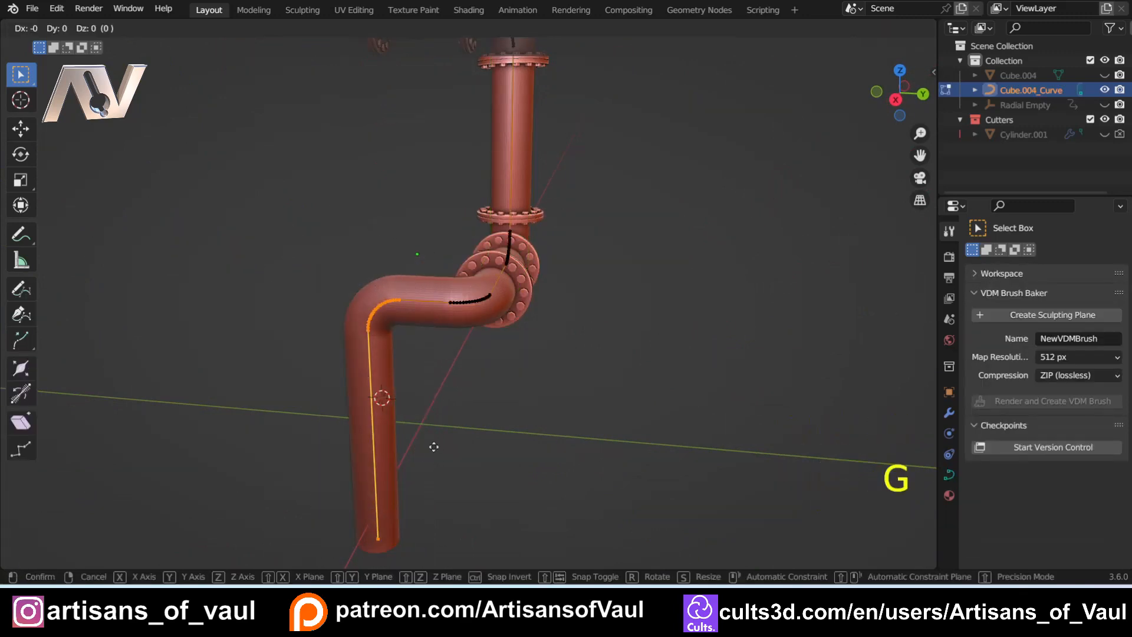
{"action": "key", "text": "y"}
{"action": "left_click", "coordinate": [448, 448]}
{"action": "middle_click_drag", "start_coordinate": [496, 366], "coordinate": [385, 389]}
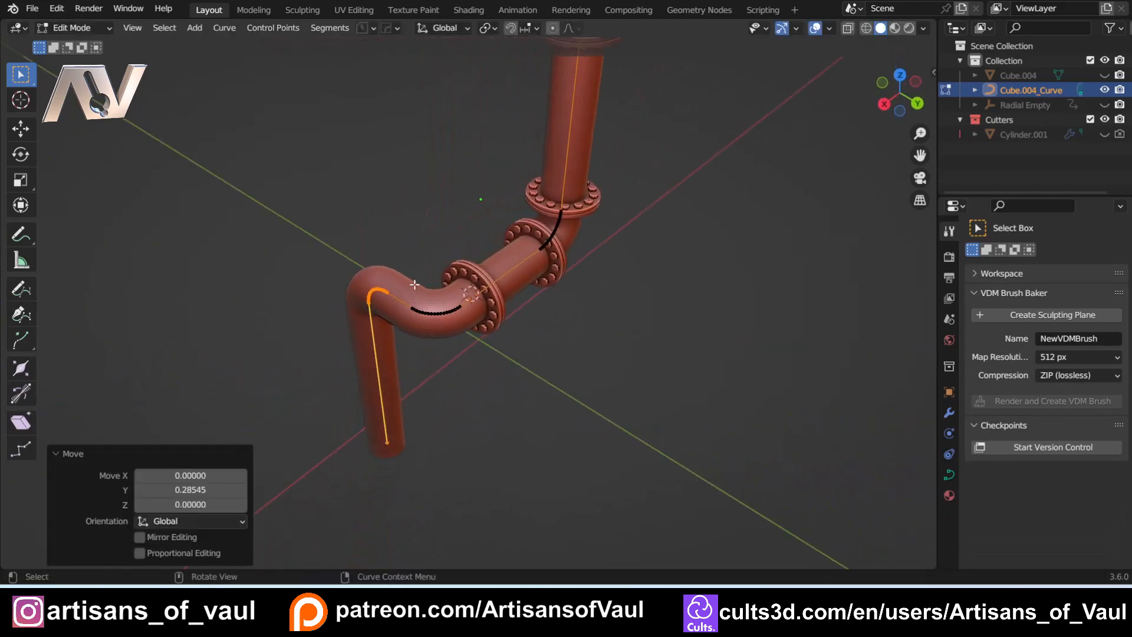
{"action": "middle_click_drag", "start_coordinate": [556, 277], "coordinate": [496, 259]}
{"action": "scroll", "coordinate": [428, 288], "scroll_direction": "up", "scroll_amount": 1}
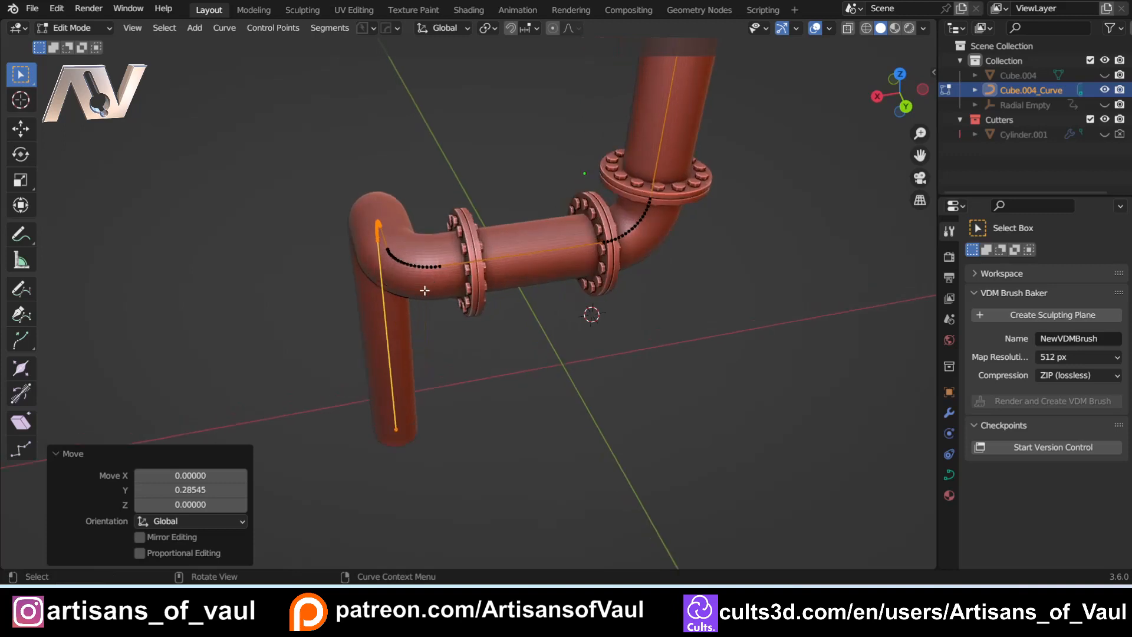
{"action": "middle_click_drag", "start_coordinate": [424, 291], "coordinate": [471, 249]}
{"action": "key", "text": "Tab"}
Duplicate the lower run's flange pair in place and shift the copy around the last bend with Add or Edit Segment, setting Offset Segment to 34.350
{"action": "left_click", "coordinate": [462, 245]}
{"action": "key", "text": "shift+d"}
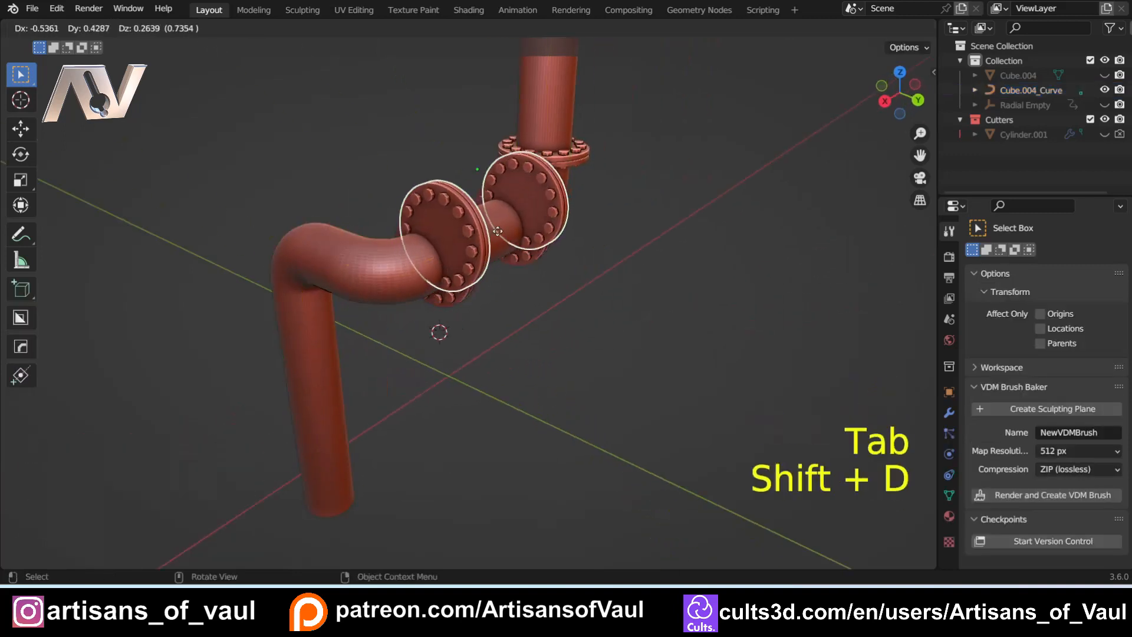
{"action": "right_click", "coordinate": [394, 263]}
{"action": "left_click", "coordinate": [389, 266], "text": "shift"}
{"action": "key", "text": "shift+alt+c"}
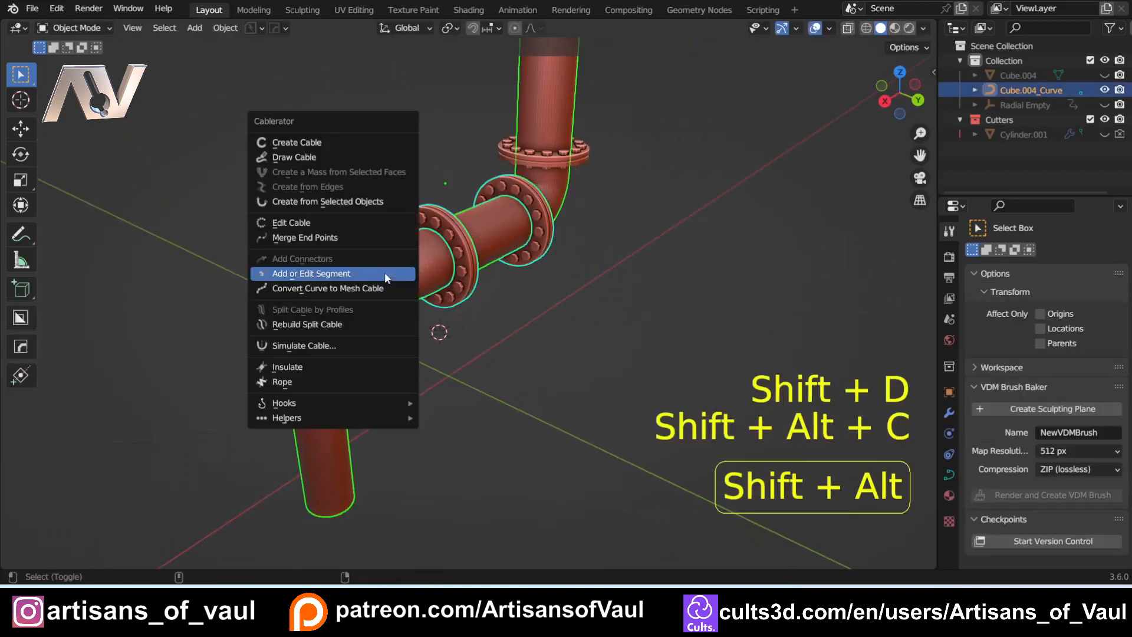
{"action": "left_click", "coordinate": [385, 274]}
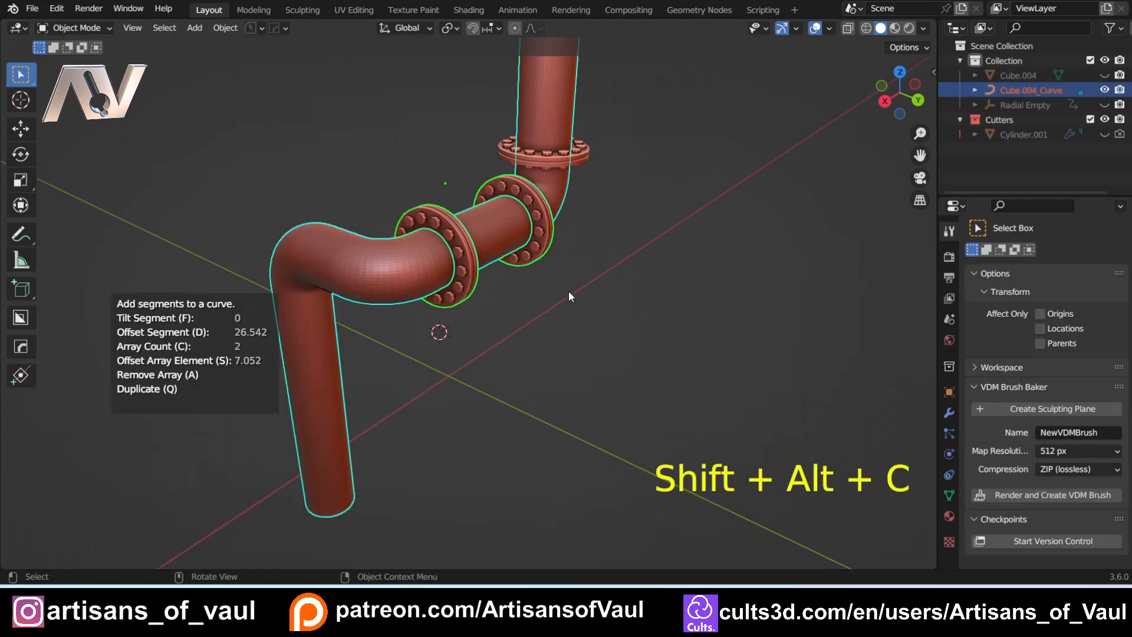
{"action": "middle_click_drag", "start_coordinate": [563, 298], "coordinate": [500, 369]}
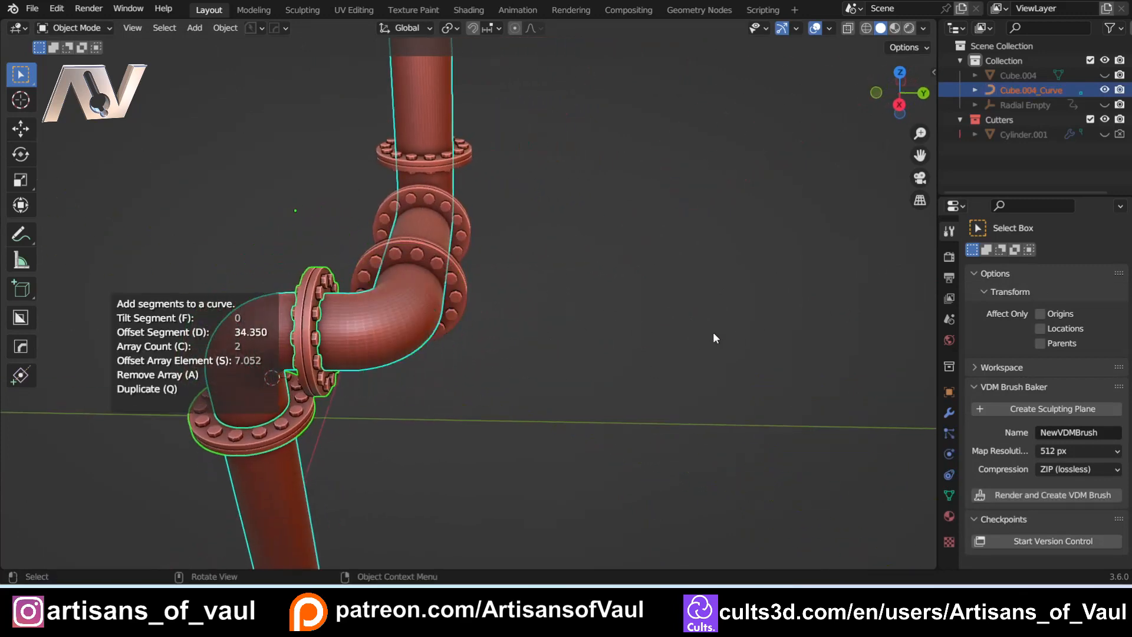
Set Offset Array Element of the flange pair around the last bend to about 6.868
{"action": "middle_click_drag", "start_coordinate": [713, 332], "coordinate": [553, 260], "text": "shift"}
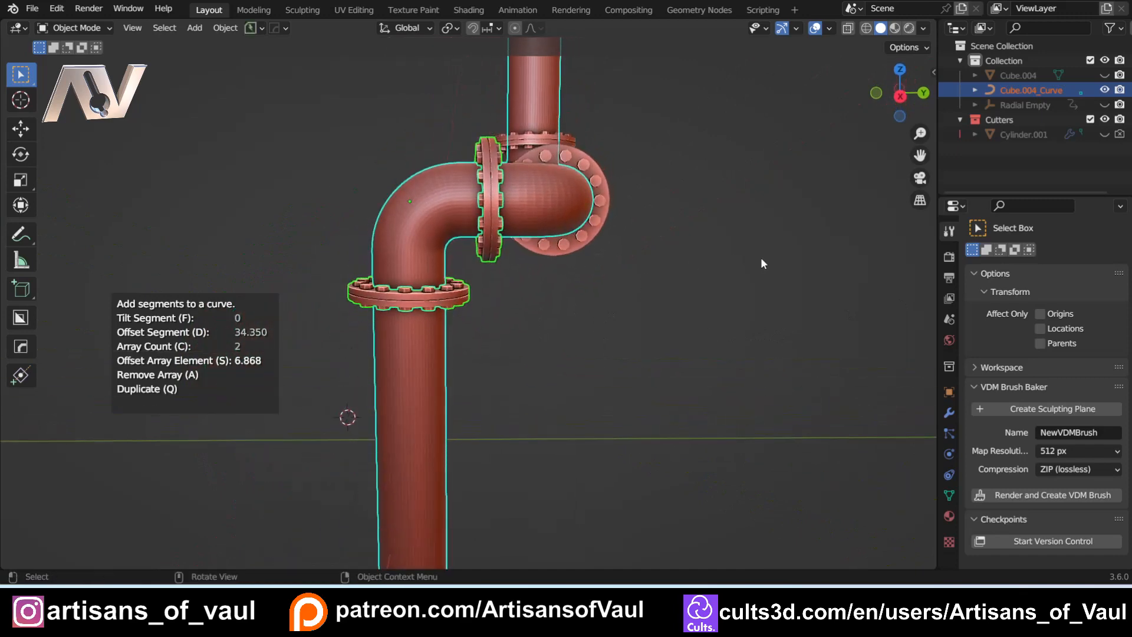
{"action": "scroll", "coordinate": [732, 262], "scroll_direction": "down", "scroll_amount": 3}
{"action": "left_click", "coordinate": [731, 263]}
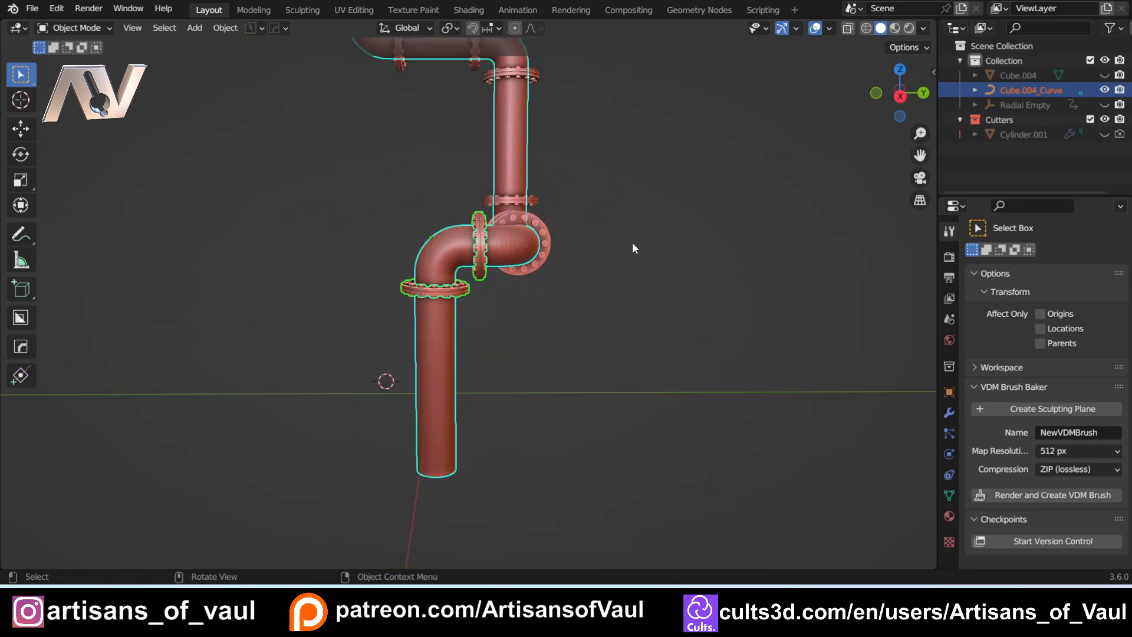
Examine the flange placement along the whole pipe from several angles
{"action": "scroll", "coordinate": [588, 227], "scroll_direction": "down", "scroll_amount": 3}
{"action": "middle_click_drag", "start_coordinate": [633, 243], "coordinate": [489, 336]}
{"action": "left_click", "coordinate": [621, 346]}
{"action": "scroll", "coordinate": [621, 347], "scroll_direction": "up", "scroll_amount": 2}
{"action": "middle_click_drag", "start_coordinate": [547, 314], "coordinate": [366, 265]}
{"action": "middle_click_drag", "start_coordinate": [365, 266], "coordinate": [251, 384], "text": "shift"}
{"action": "scroll", "coordinate": [259, 382], "scroll_direction": "down", "scroll_amount": 1}
{"action": "middle_click_drag", "start_coordinate": [320, 368], "coordinate": [526, 337]}
{"action": "middle_click_drag", "start_coordinate": [267, 369], "coordinate": [499, 284], "text": "shift"}
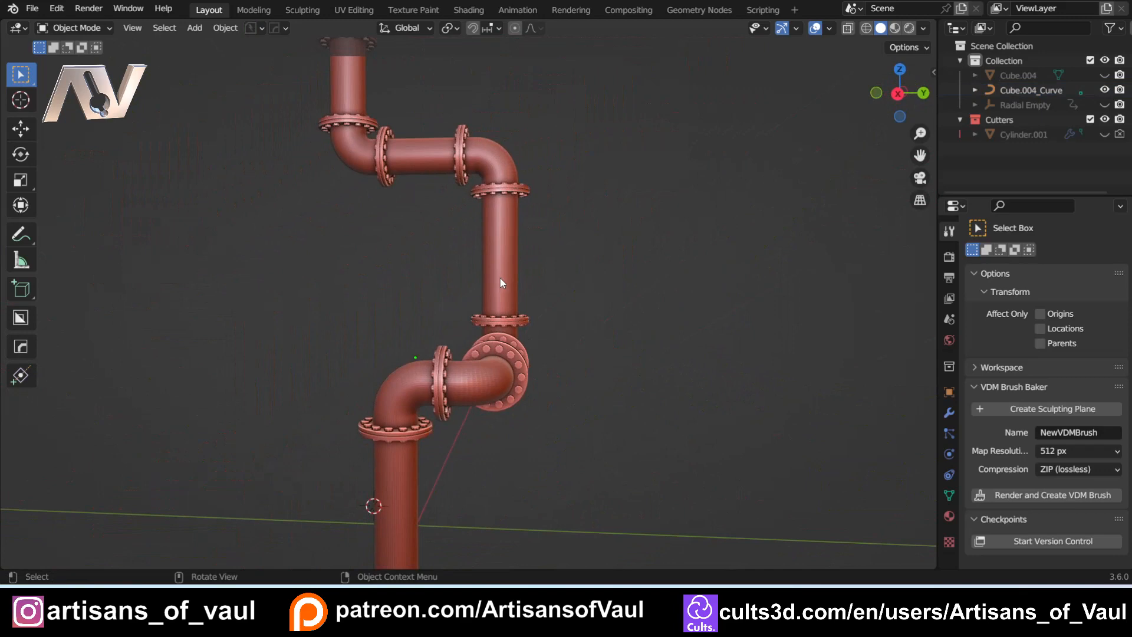
{"action": "middle_click_drag", "start_coordinate": [525, 253], "coordinate": [450, 333]}
Turn on Fill Caps for the pipe curve with Cablerator's Edit Cable to close its open end
{"action": "left_click", "coordinate": [391, 336]}
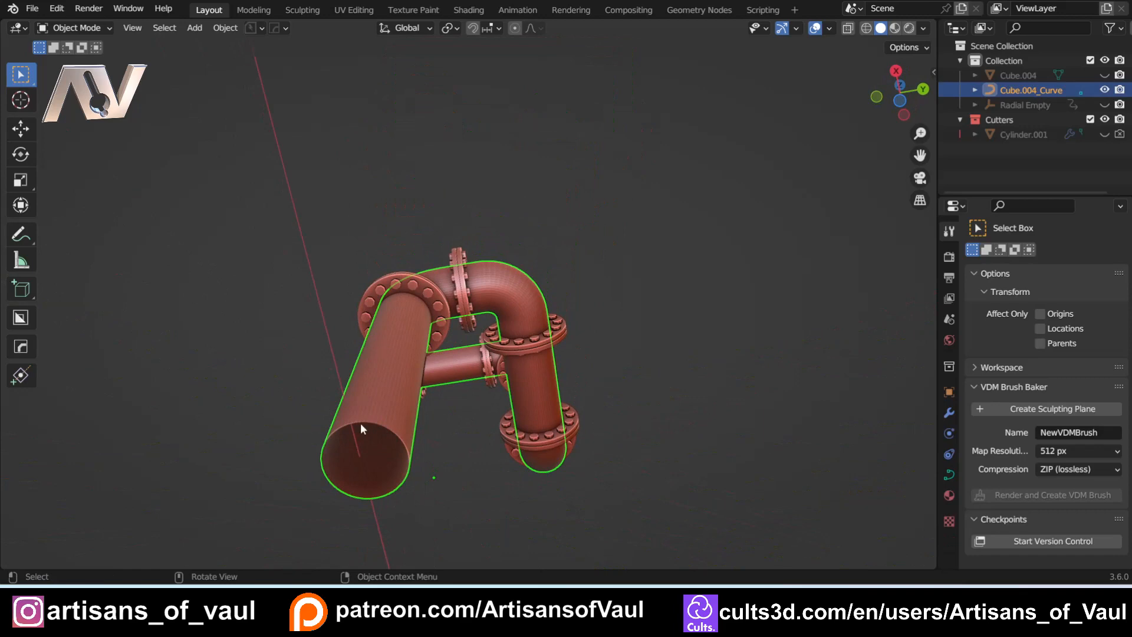
{"action": "middle_click_drag", "start_coordinate": [380, 399], "coordinate": [487, 373], "text": "shift"}
{"action": "key", "text": "shift+alt+c"}
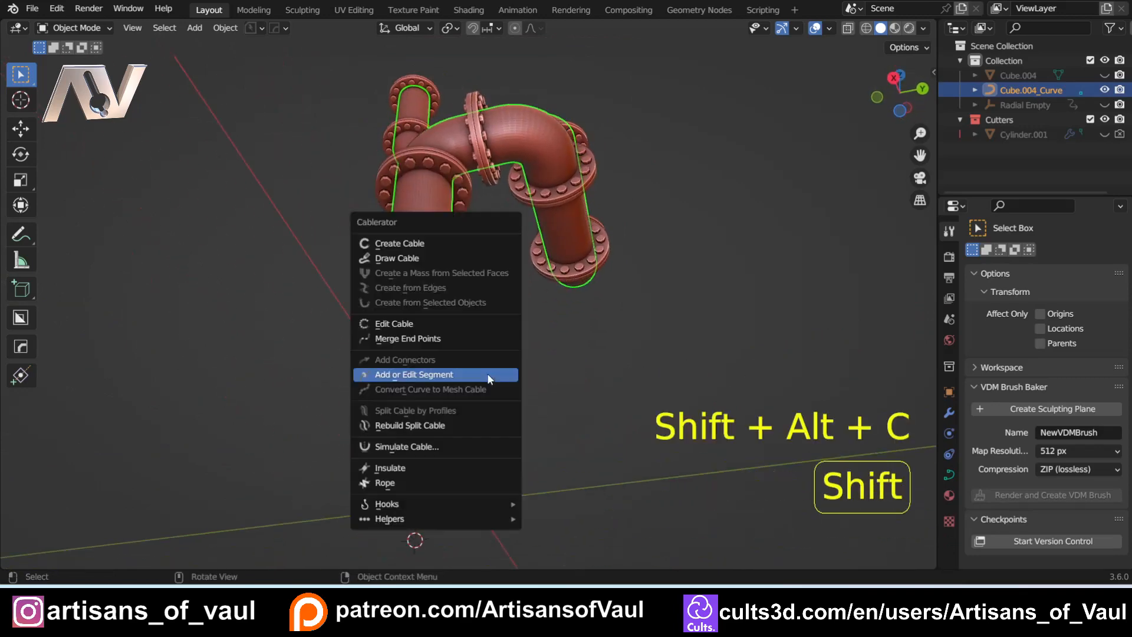
{"action": "left_click", "coordinate": [413, 323]}
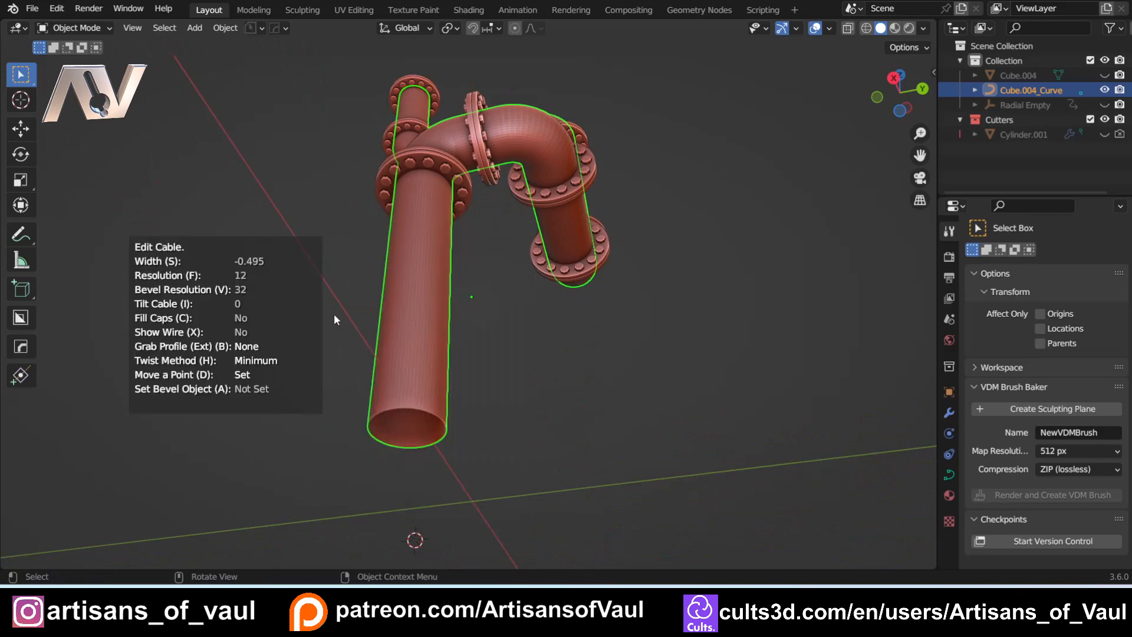
{"action": "key", "text": "c"}
{"action": "left_click", "coordinate": [356, 295]}
{"action": "middle_click_drag", "start_coordinate": [511, 265], "coordinate": [518, 324]}
{"action": "left_click", "coordinate": [494, 411]}
Review the complete flanged pipe from different angles and distances
{"action": "scroll", "coordinate": [492, 377], "scroll_direction": "down", "scroll_amount": 4}
{"action": "middle_click_drag", "start_coordinate": [493, 362], "coordinate": [439, 312]}
{"action": "scroll", "coordinate": [478, 311], "scroll_direction": "up", "scroll_amount": 3}
{"action": "scroll", "coordinate": [441, 309], "scroll_direction": "down", "scroll_amount": 2}
{"action": "scroll", "coordinate": [446, 316], "scroll_direction": "up", "scroll_amount": 1}
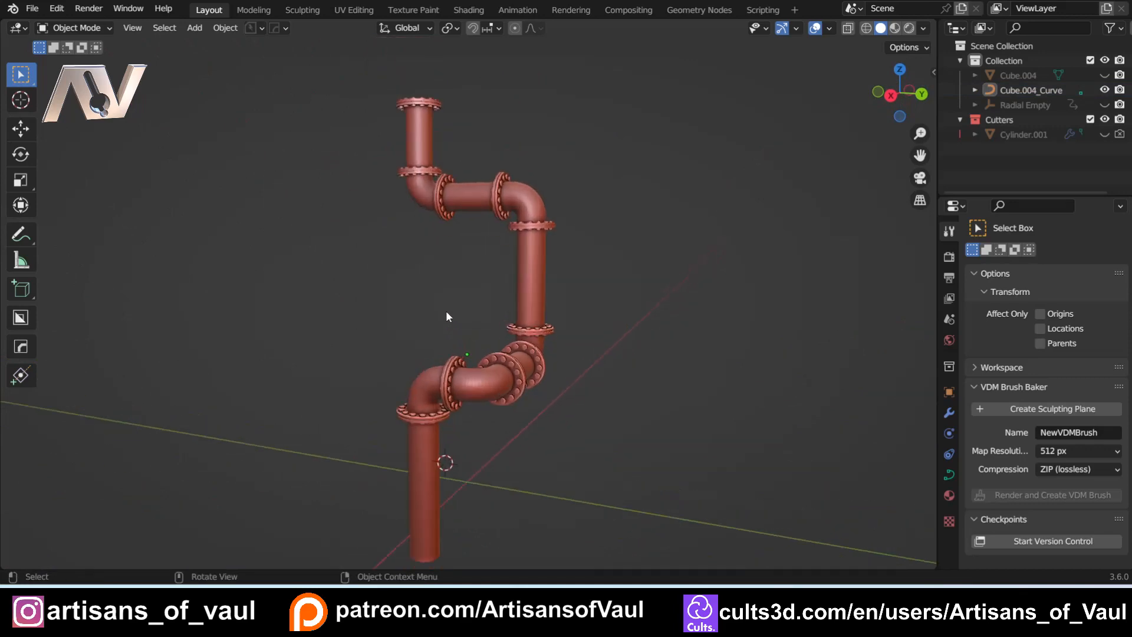
{"action": "middle_click_drag", "start_coordinate": [572, 363], "coordinate": [546, 358], "text": "shift"}
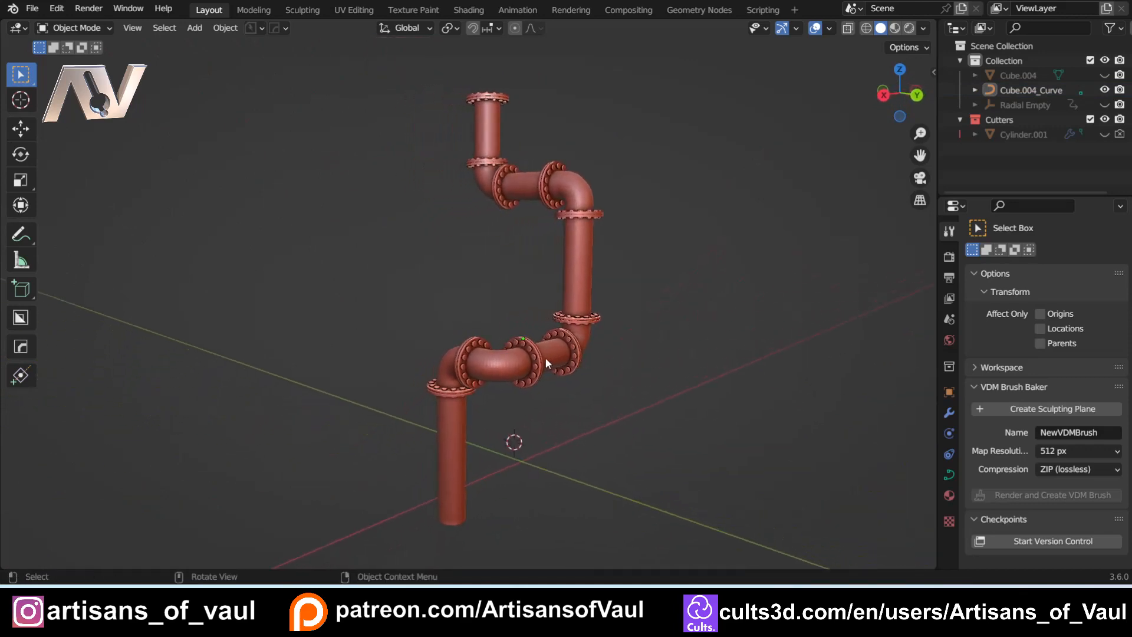
{"action": "scroll", "coordinate": [543, 359], "scroll_direction": "up", "scroll_amount": 1}
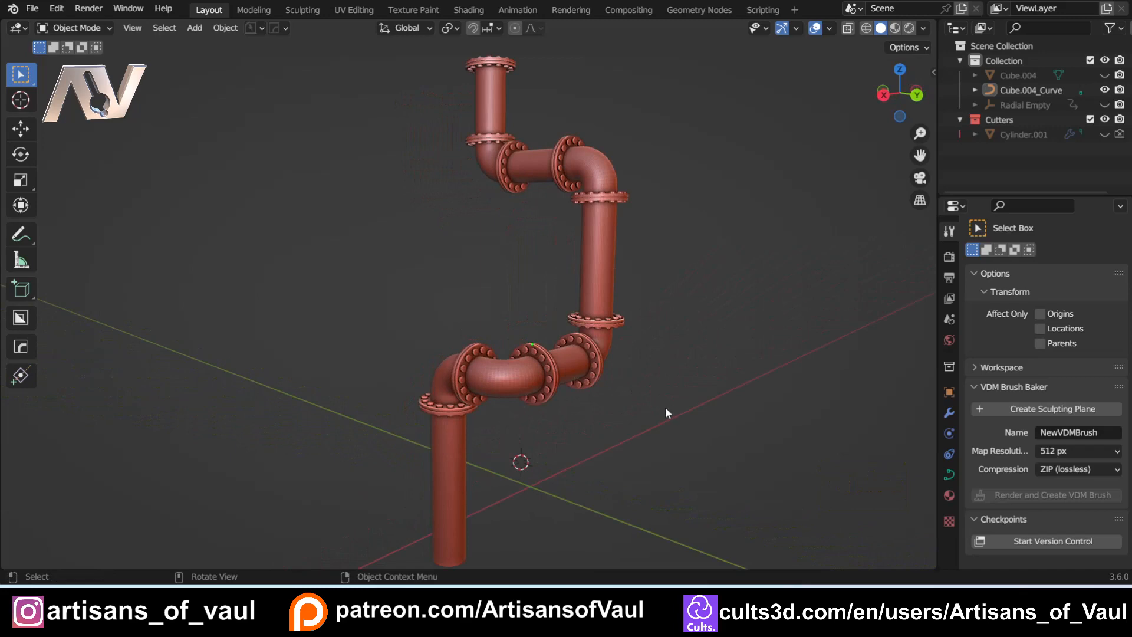